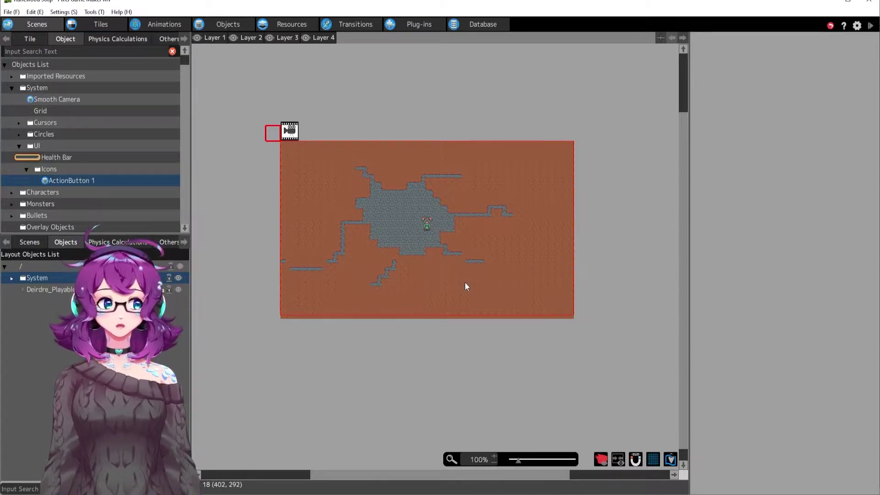
# Open the menu scene and select the ActionButton 1 placed in it to view its settings
pyautogui.click(29, 242)
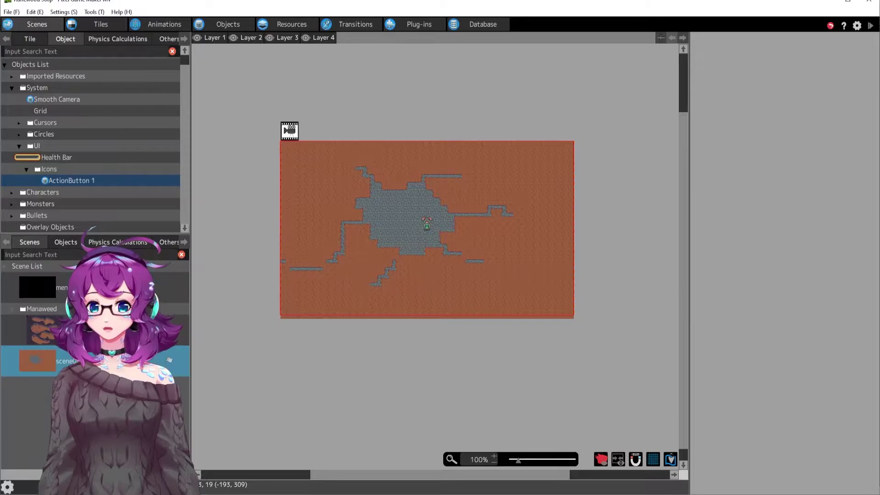
pyautogui.doubleClick(37, 287)
pyautogui.click(386, 236)
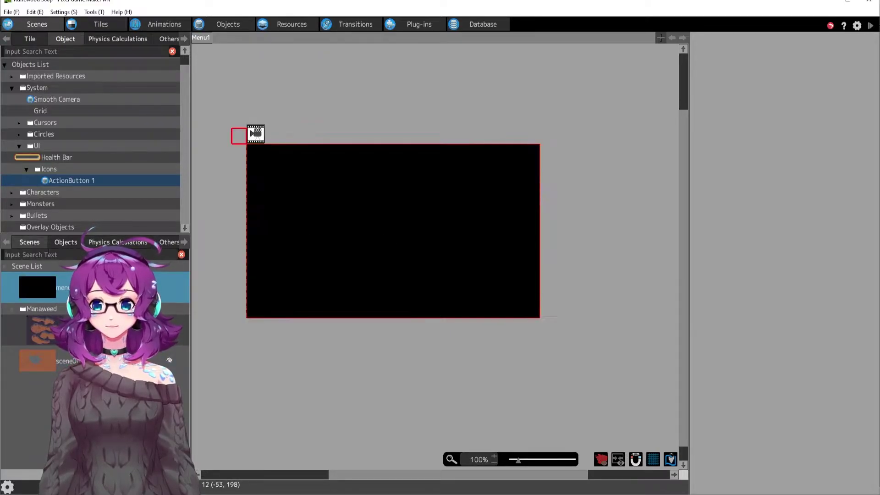
pyautogui.click(60, 242)
pyautogui.click(55, 290)
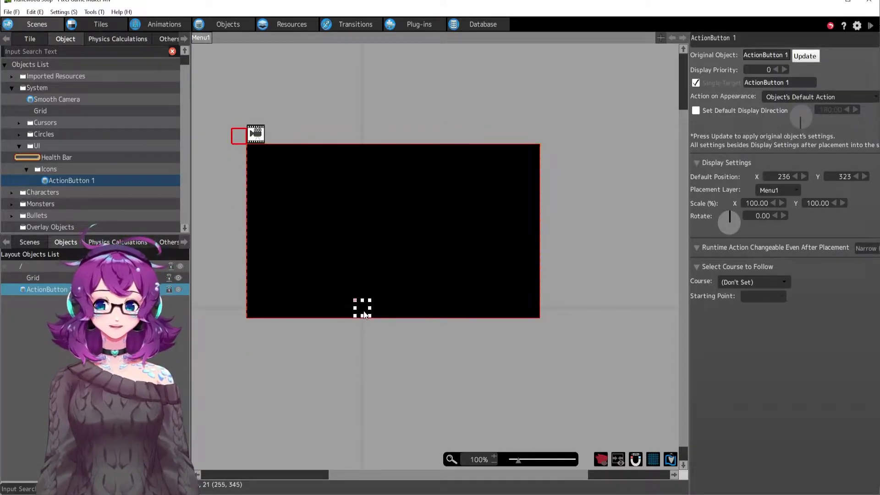
# Test-play the game, try the action button icon, walk the character around the stone floor, and close the game window
pyautogui.click(870, 25)
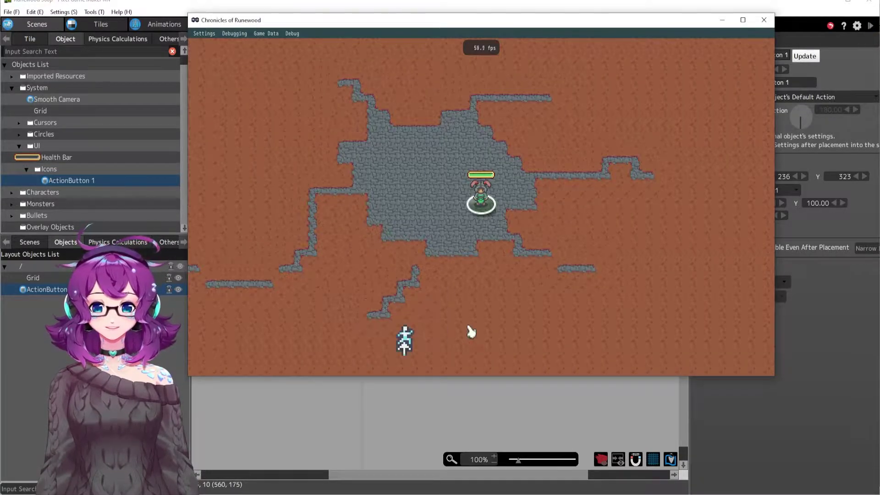
pyautogui.moveTo(412, 351)
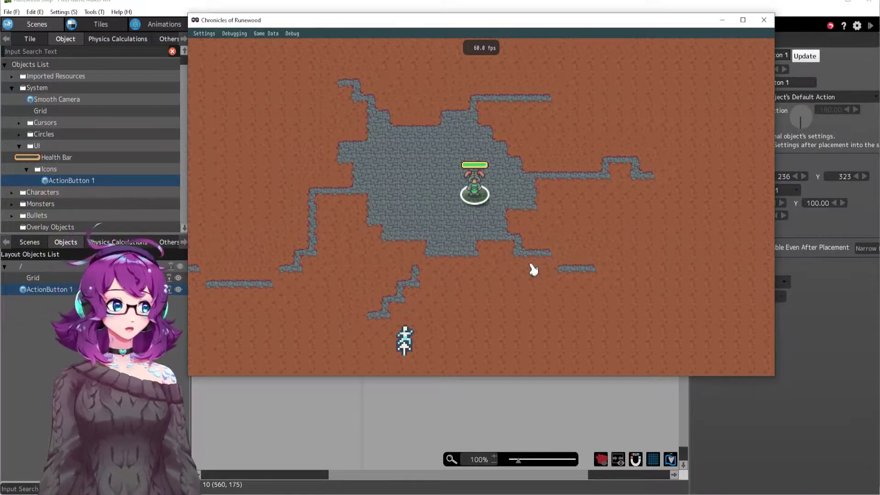
pyautogui.click(415, 340)
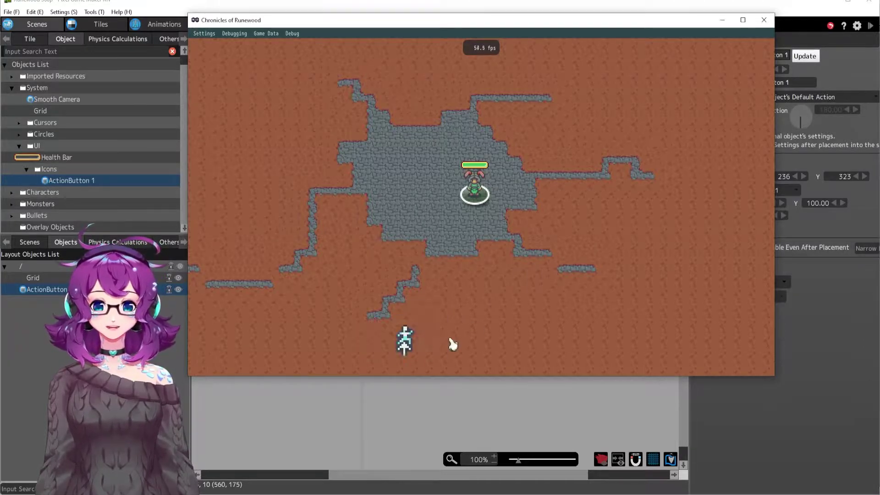
pyautogui.moveTo(414, 345)
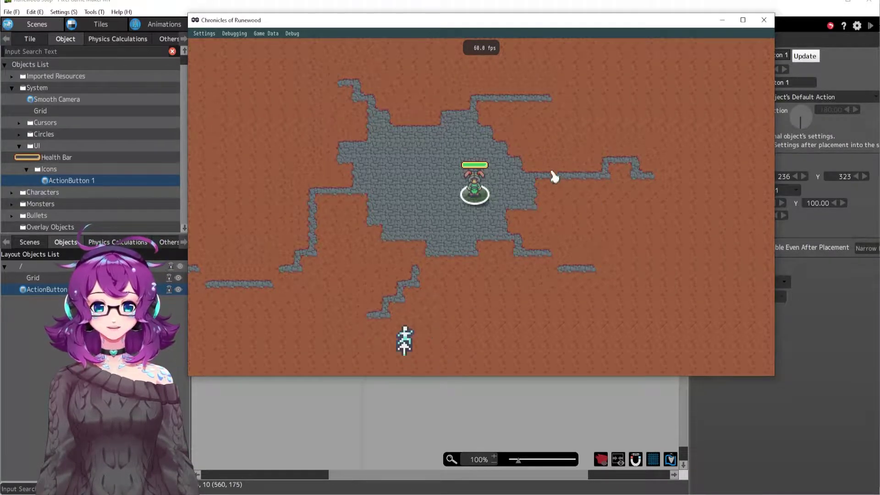
pyautogui.press('Up')
pyautogui.press('Left')
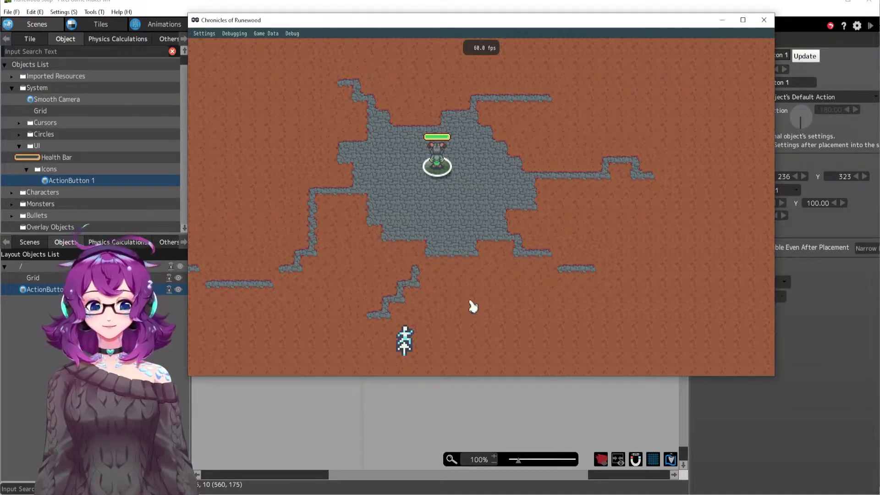
pyautogui.press('Right')
pyautogui.press('Down')
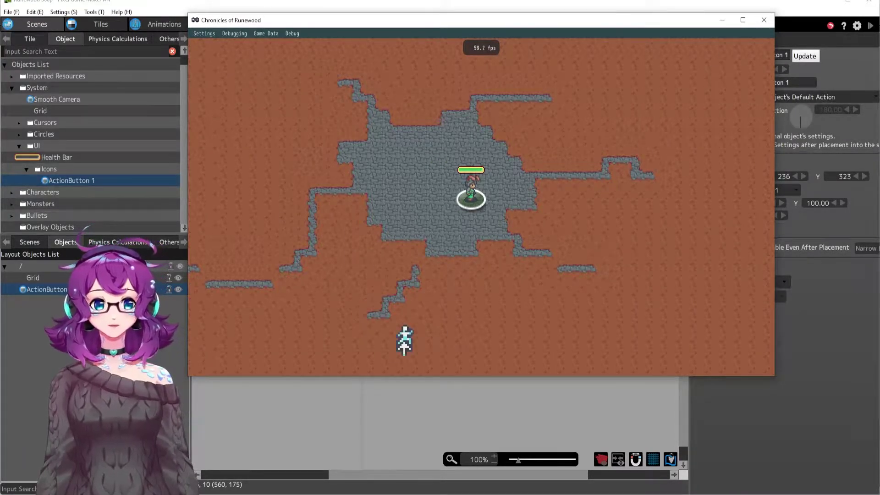
pyautogui.click(766, 21)
# Open the cave scene in the Manaweed folder and view the upper part of its map
pyautogui.click(38, 240)
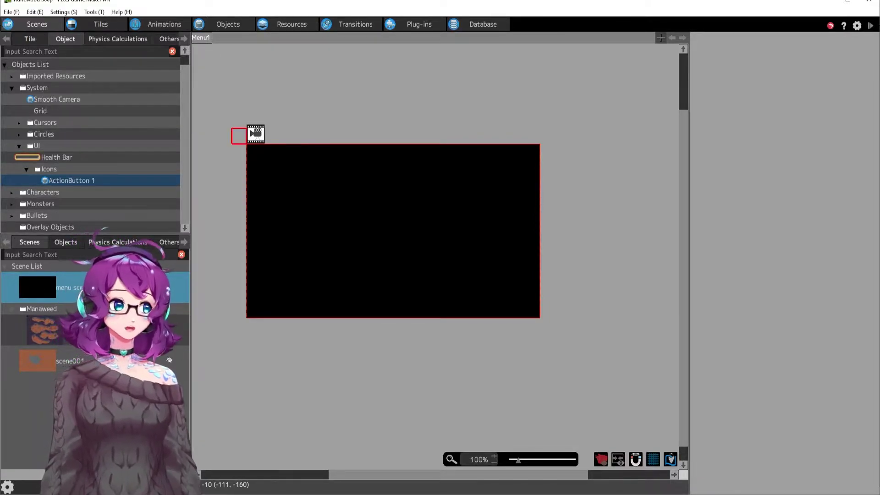
pyautogui.click(41, 329)
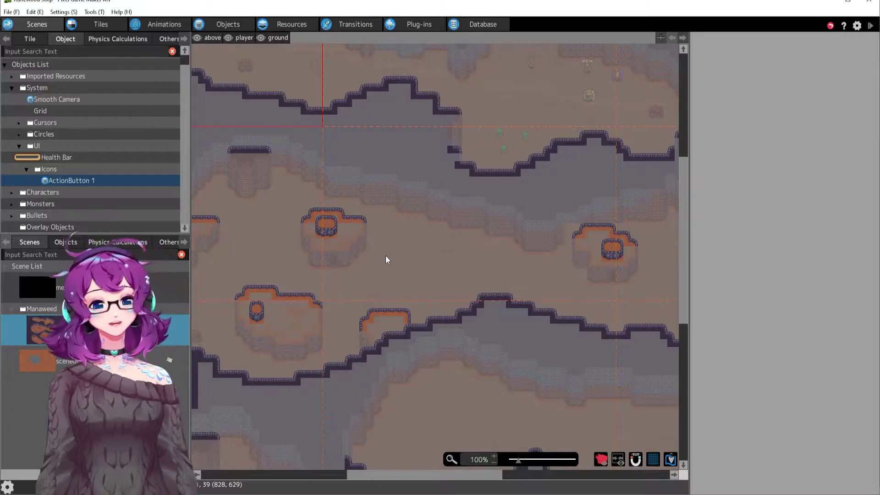
pyautogui.moveTo(477, 223); pyautogui.dragTo(433, 336, button='middle')
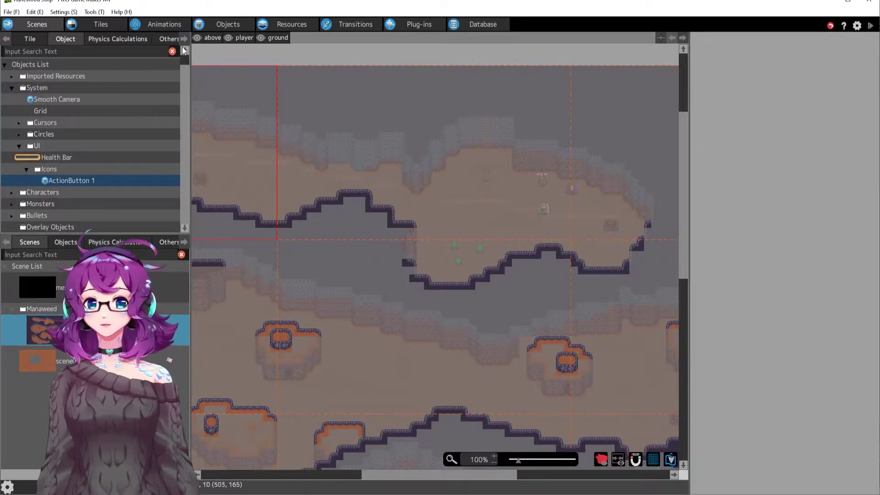
# In ActionButton 1's action program, inspect the control keys available as an input condition for the Set Main to Fiona Main link
pyautogui.click(224, 25)
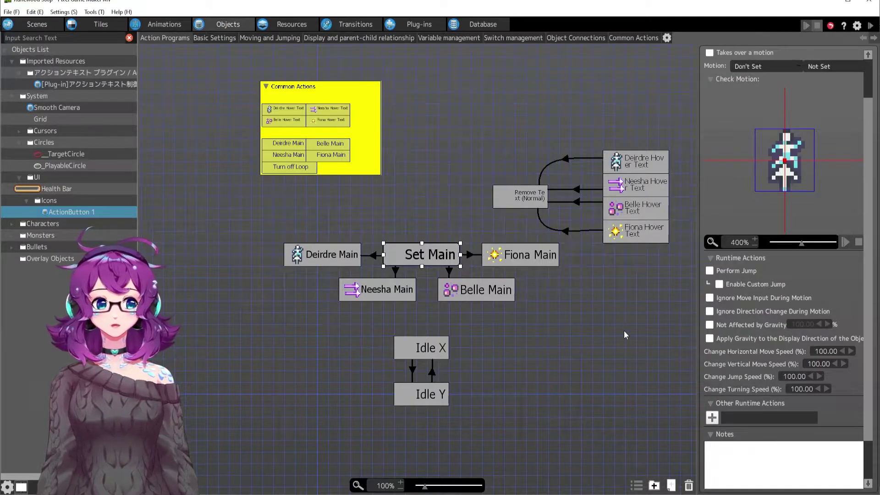
pyautogui.click(469, 254)
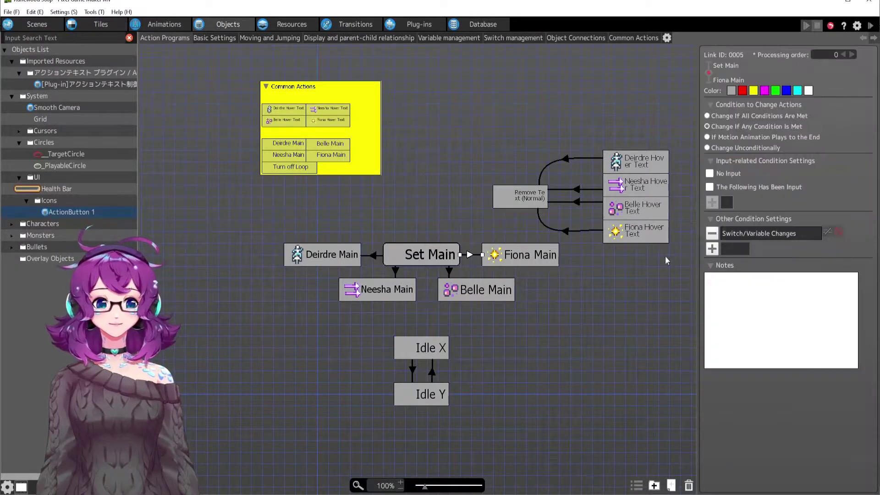
pyautogui.click(719, 185)
pyautogui.click(712, 202)
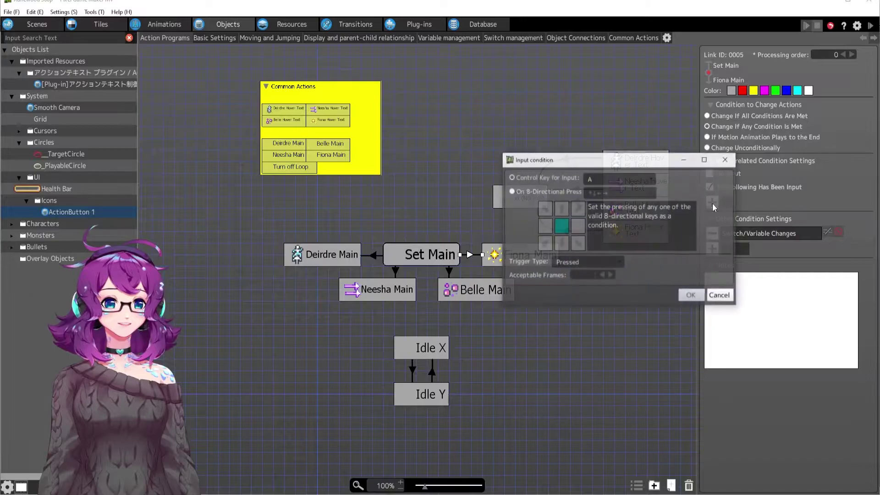
pyautogui.click(628, 177)
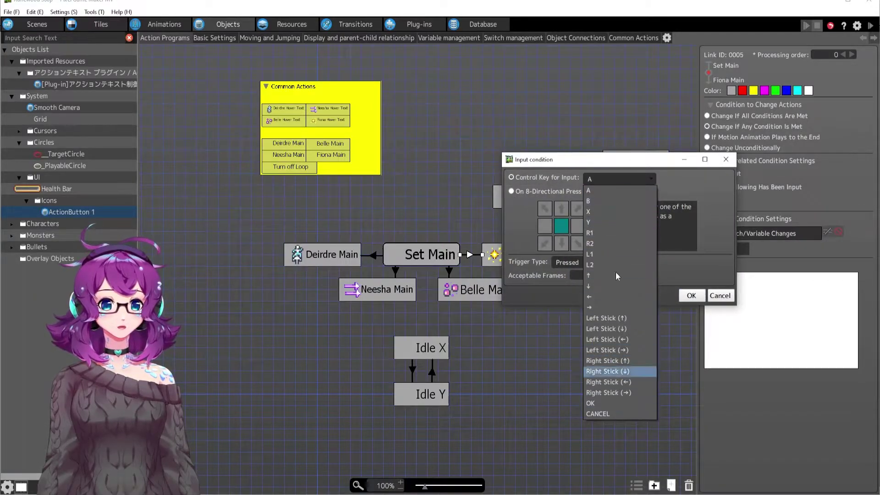
pyautogui.click(721, 298)
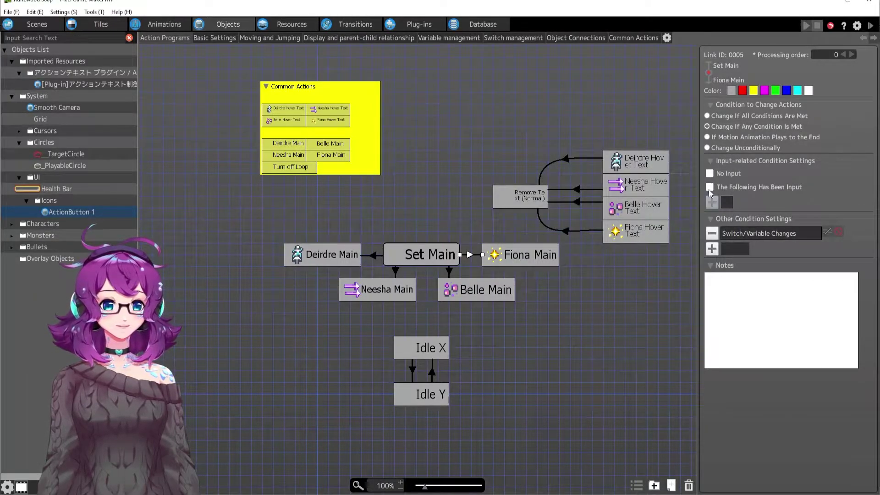
pyautogui.click(593, 343)
pyautogui.moveTo(593, 344); pyautogui.dragTo(569, 343)
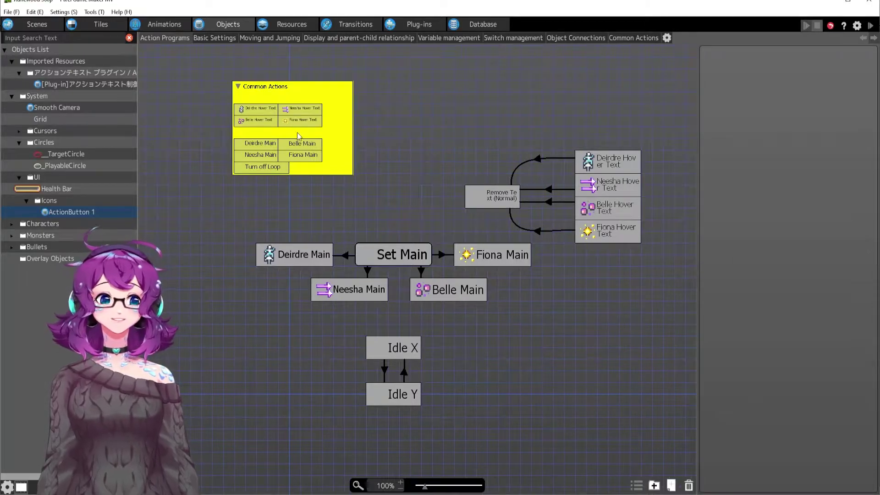
# Return to the scenes and compare the menu scene with the Manaweed cave scene by opening them alternately
pyautogui.click(36, 24)
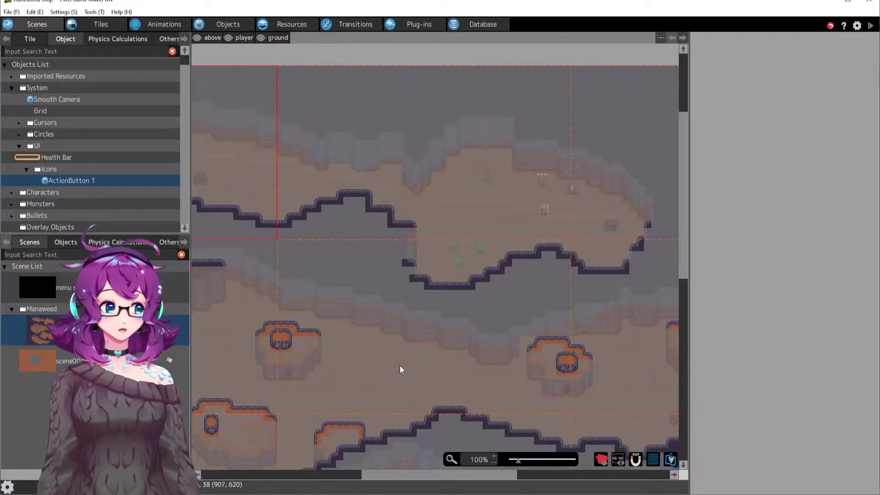
pyautogui.doubleClick(37, 287)
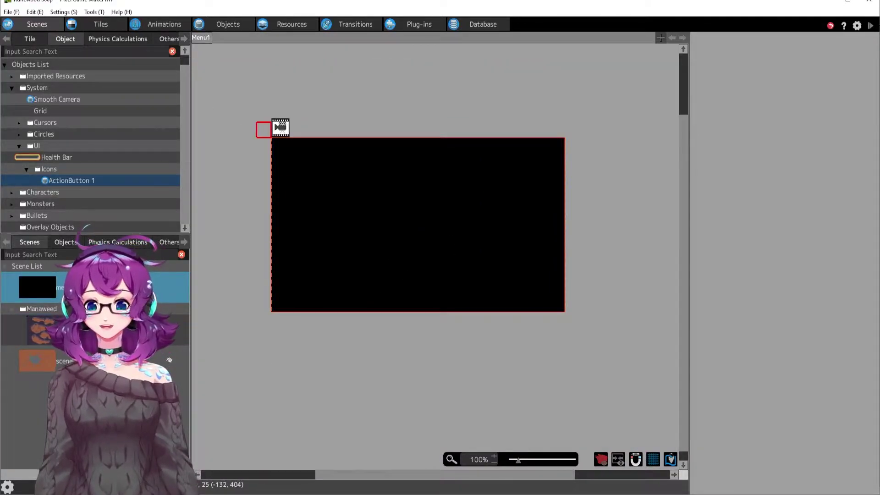
pyautogui.doubleClick(38, 329)
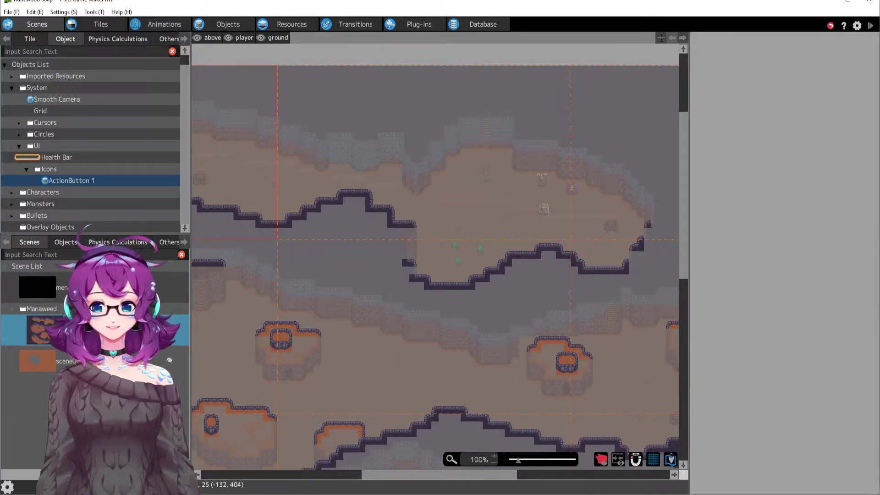
pyautogui.click(110, 288)
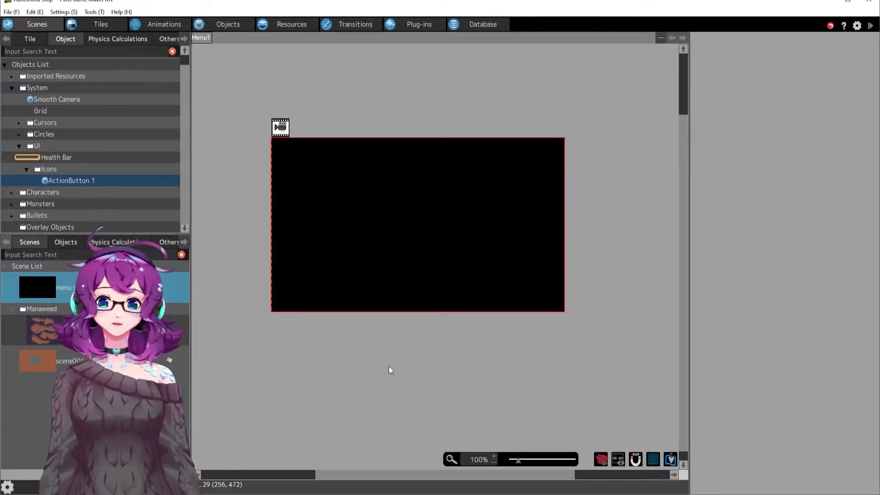
pyautogui.doubleClick(181, 330)
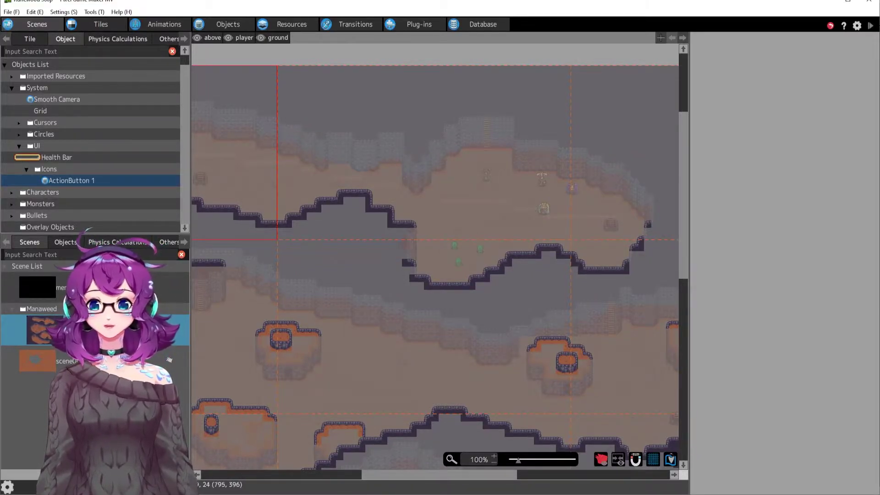
# Reopen the menu scene, test-play the game briefly, and close the game window
pyautogui.click(172, 288)
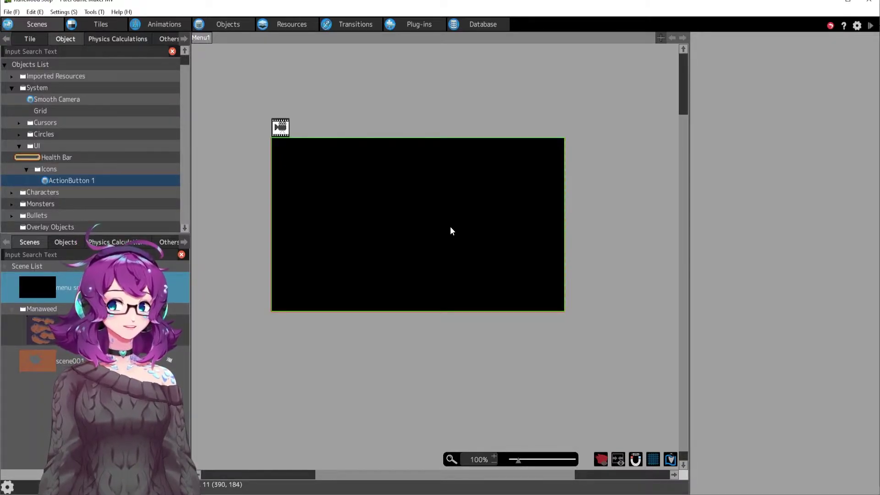
pyautogui.click(871, 26)
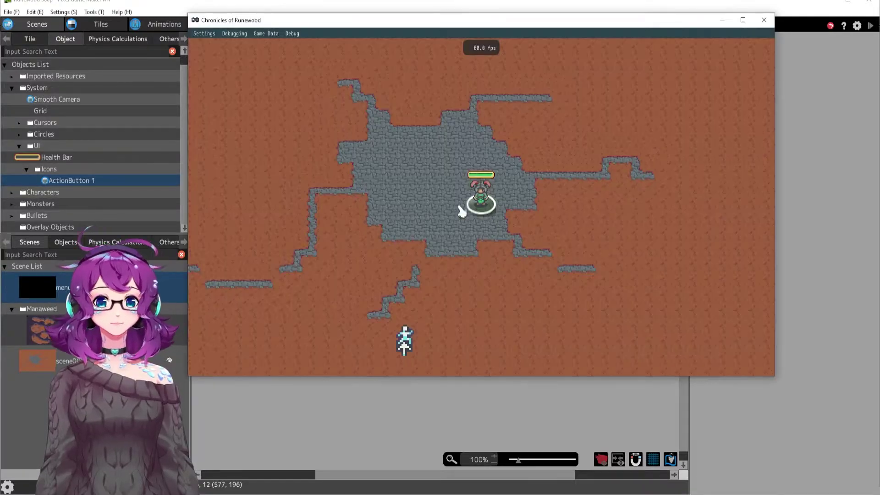
pyautogui.click(763, 20)
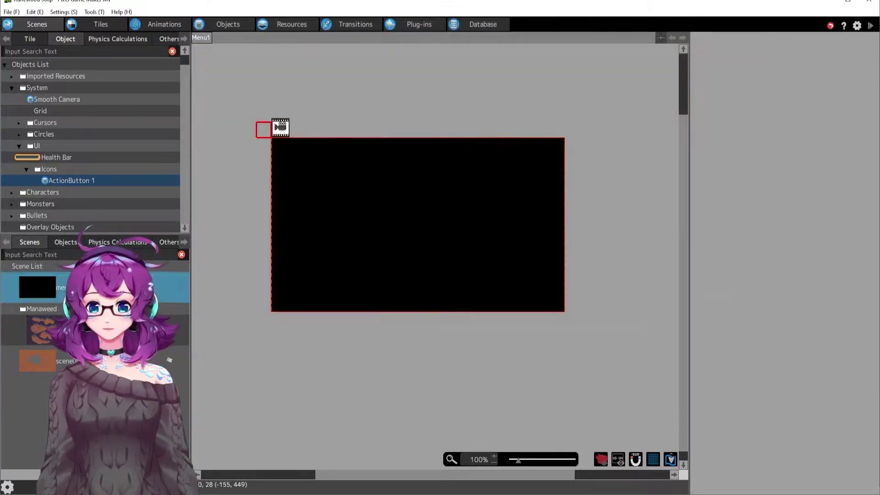
# Open the Manaweed cave scene, test-play the game from it, and walk the party west through the cave
pyautogui.click(41, 330)
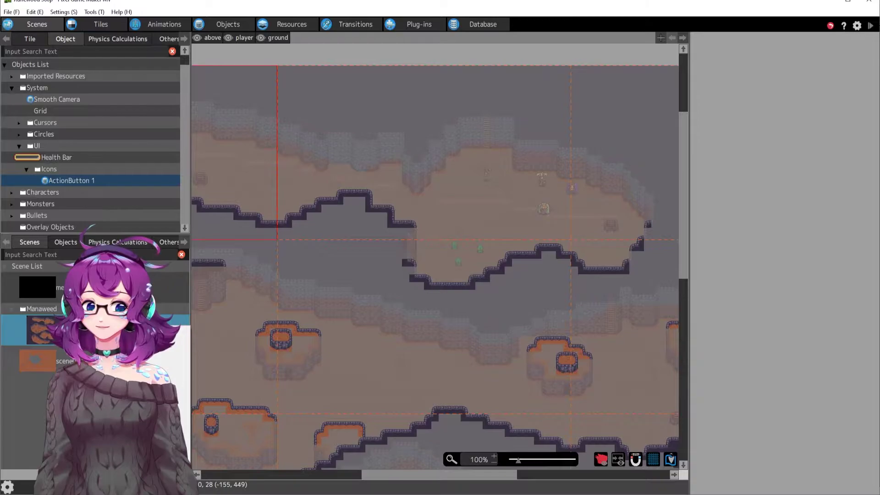
pyautogui.click(870, 25)
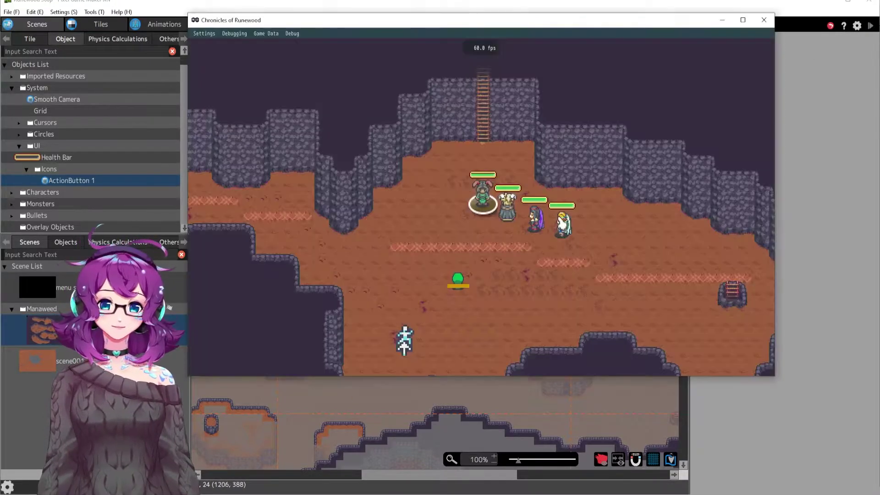
pyautogui.press('Left')
pyautogui.press('Up')
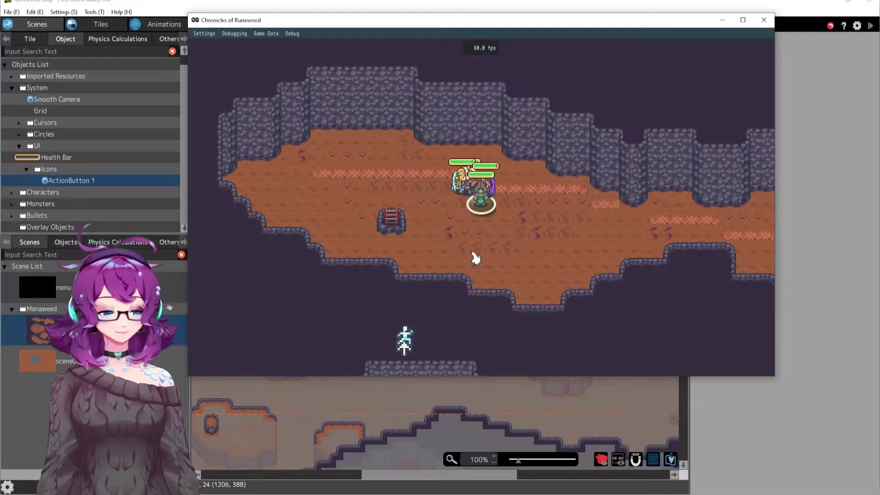
# Show the object data in the running game, walk the party back and forth through the cave to watch it, and close the game
pyautogui.click(292, 34)
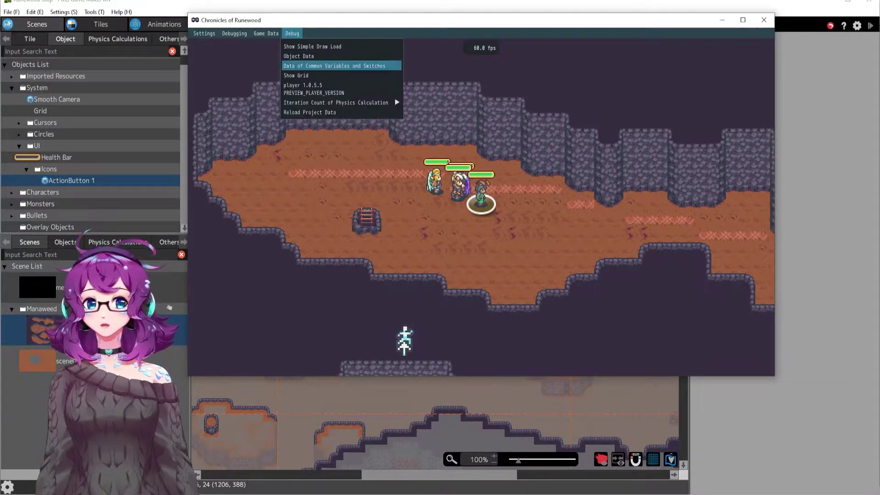
pyautogui.click(298, 55)
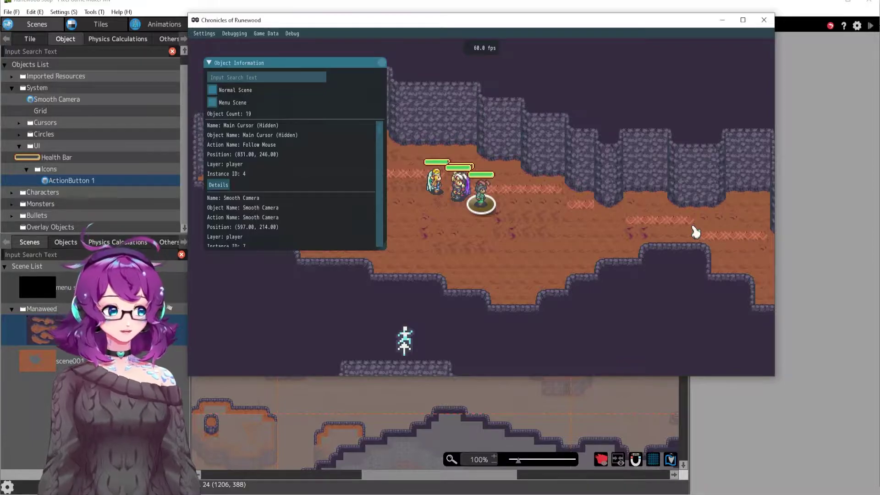
pyautogui.press('d')
pyautogui.press('s')
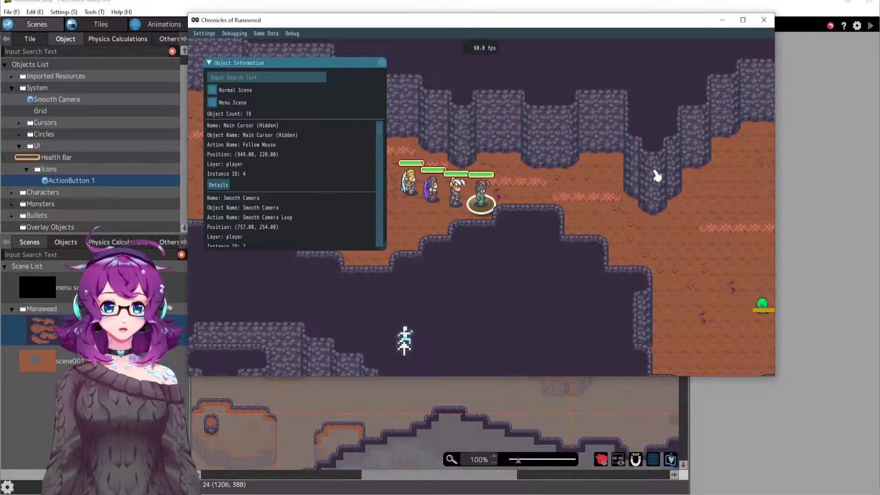
pyautogui.press('a')
pyautogui.press('w')
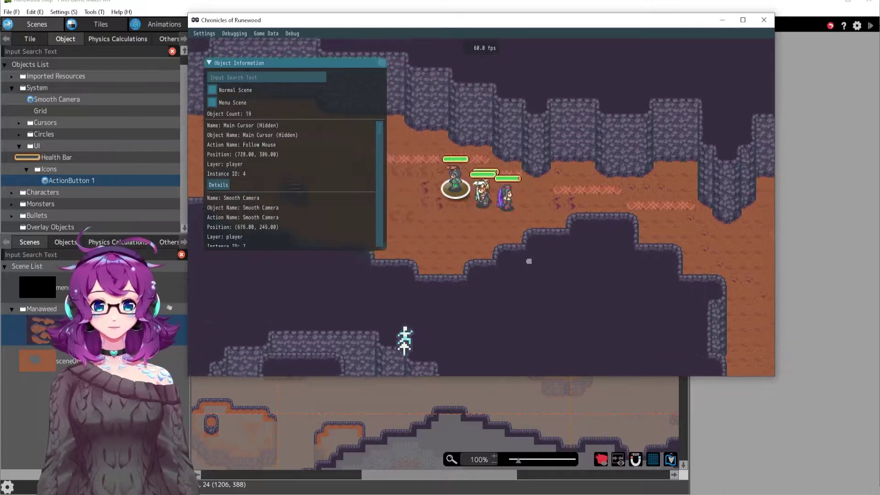
pyautogui.press('d')
pyautogui.press('s')
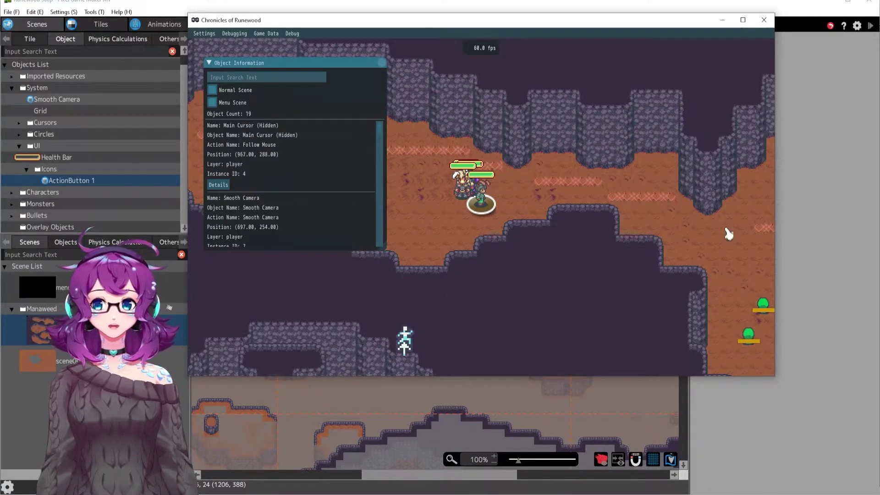
pyautogui.press('a')
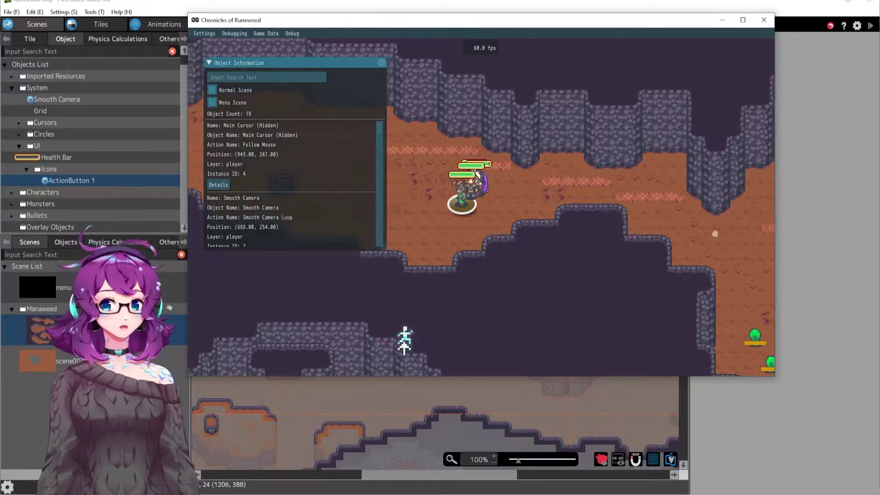
pyautogui.press('w')
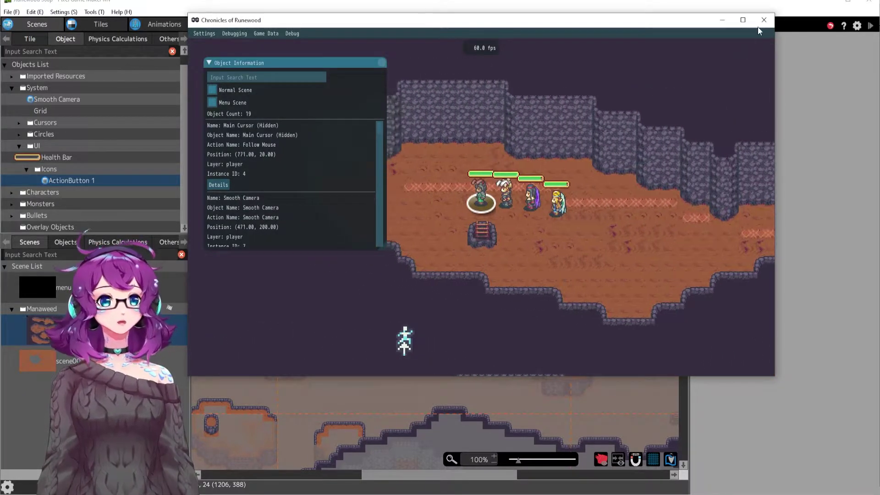
pyautogui.click(763, 19)
# Place the Main Cursor (Hidden) object in the menu scene at X 223, Y 163
pyautogui.click(87, 287)
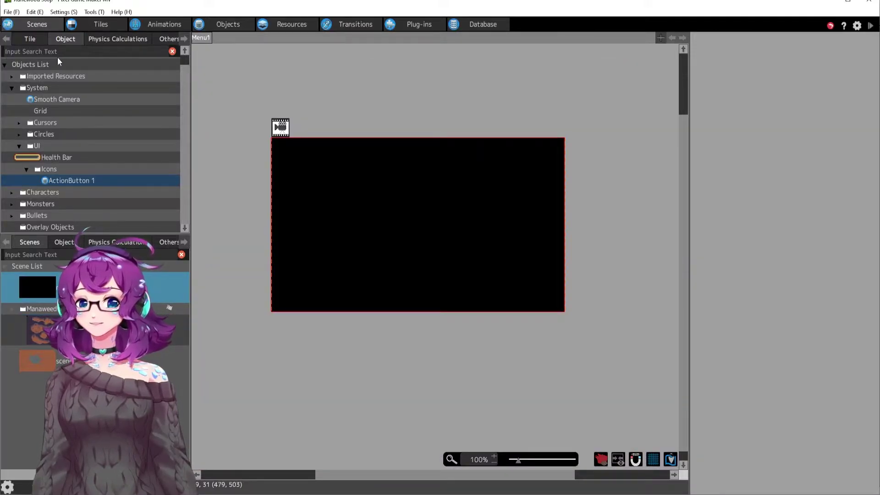
pyautogui.doubleClick(44, 122)
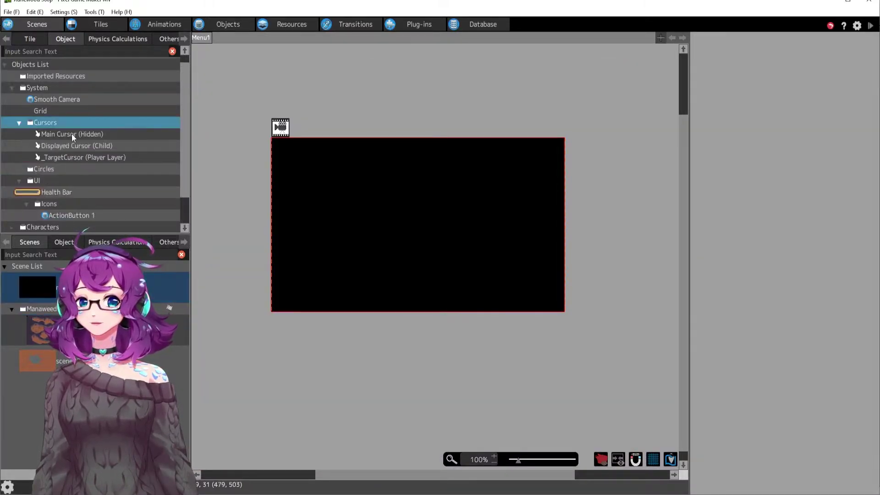
pyautogui.click(68, 157)
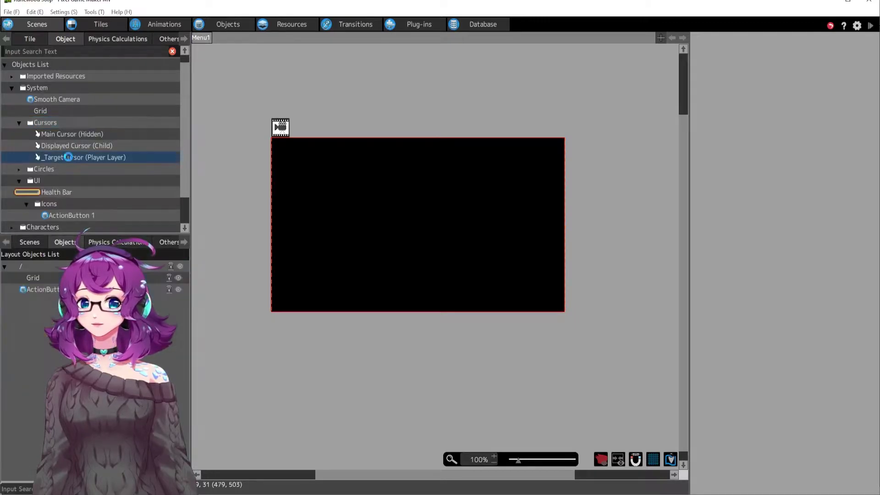
pyautogui.click(65, 144)
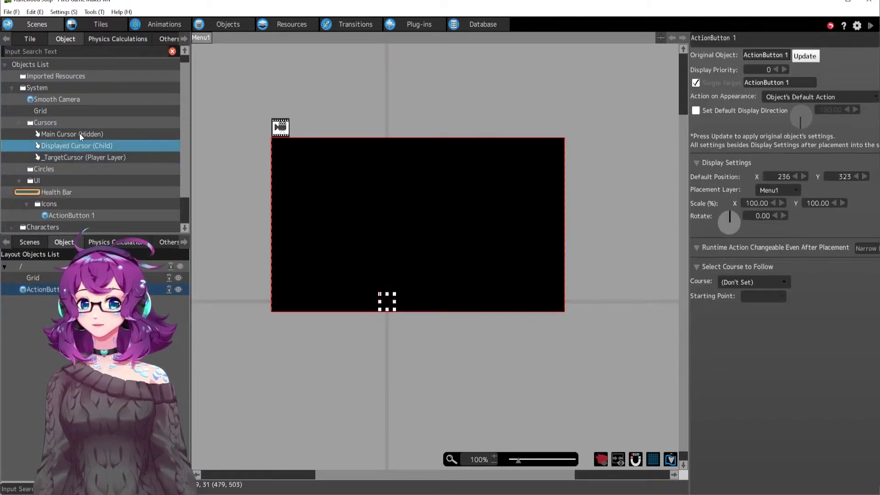
pyautogui.click(78, 133)
pyautogui.click(372, 217)
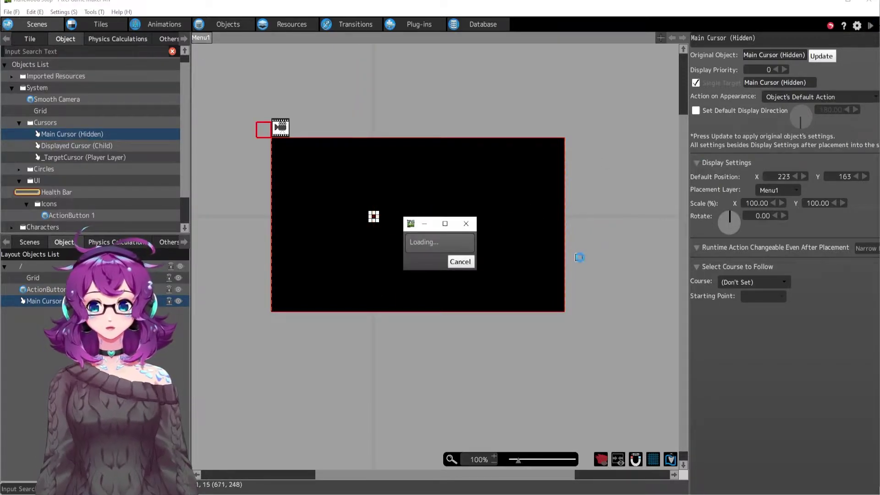
# Test-play with the menu-scene cursor, walking the party east and west to compare both cursors, and close the game
pyautogui.press('a')
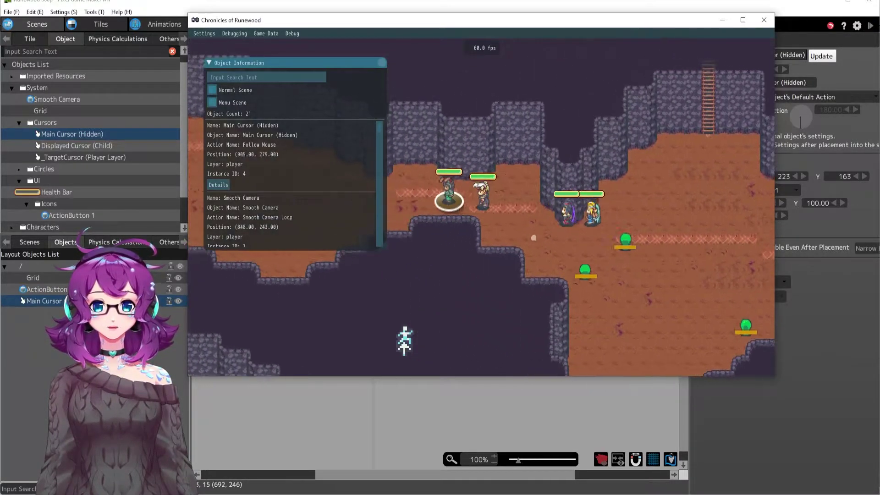
pyautogui.press('w')
pyautogui.press('a')
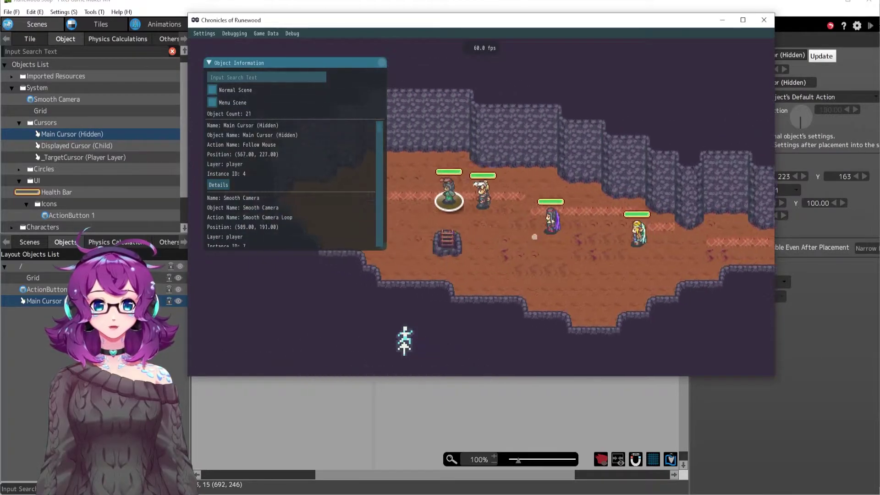
pyautogui.press('d')
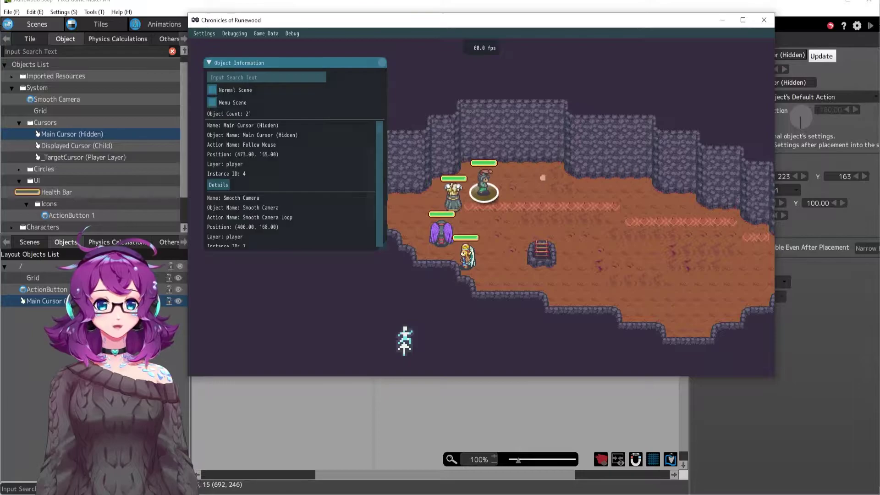
pyautogui.press('d')
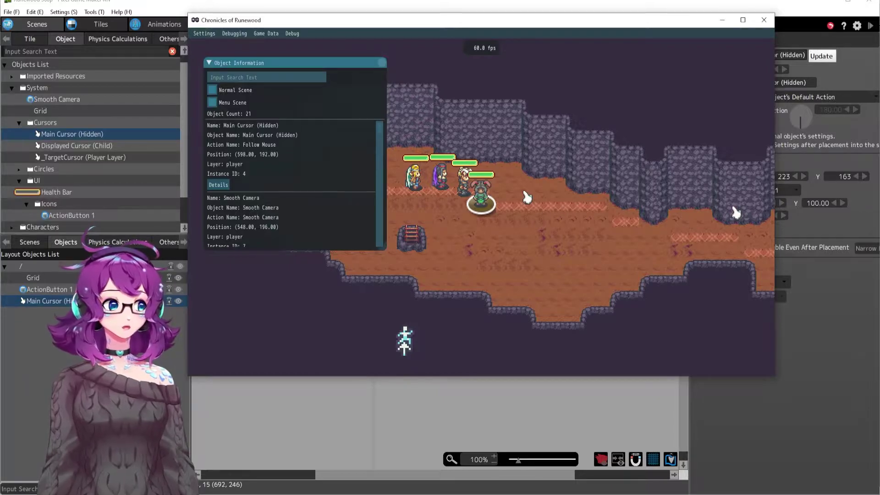
pyautogui.press('d')
pyautogui.press('a')
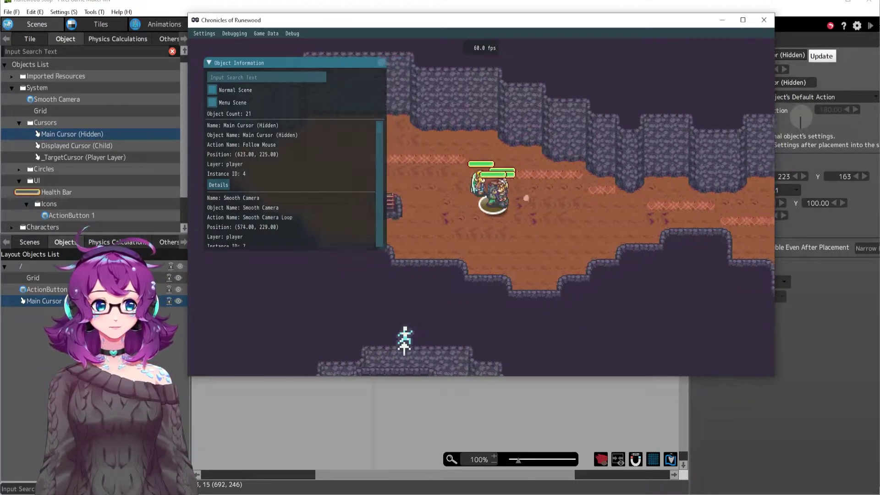
pyautogui.press('d')
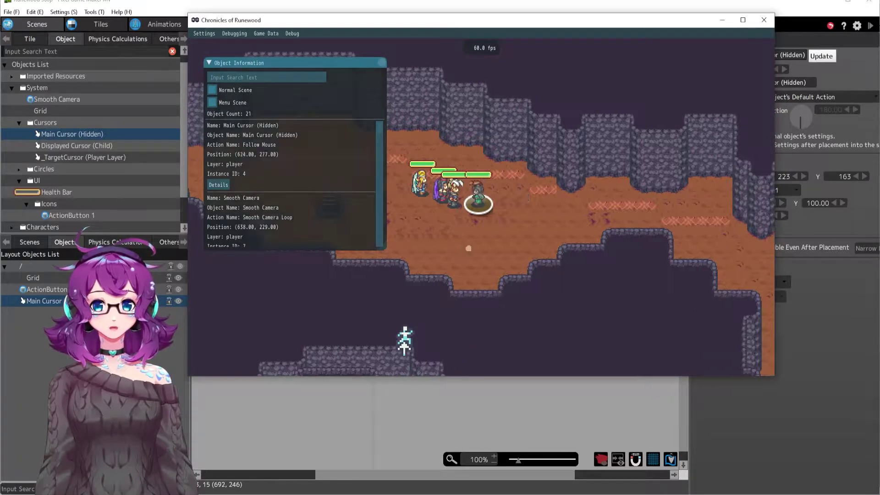
pyautogui.press('a')
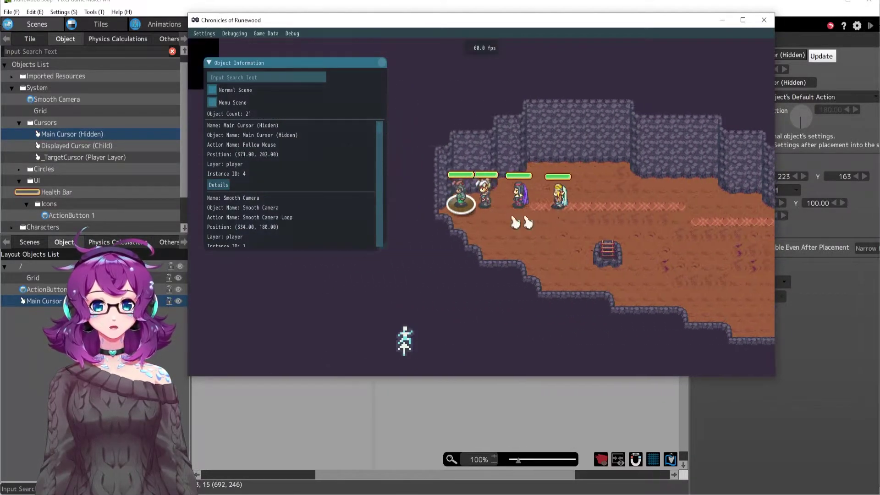
pyautogui.press('d')
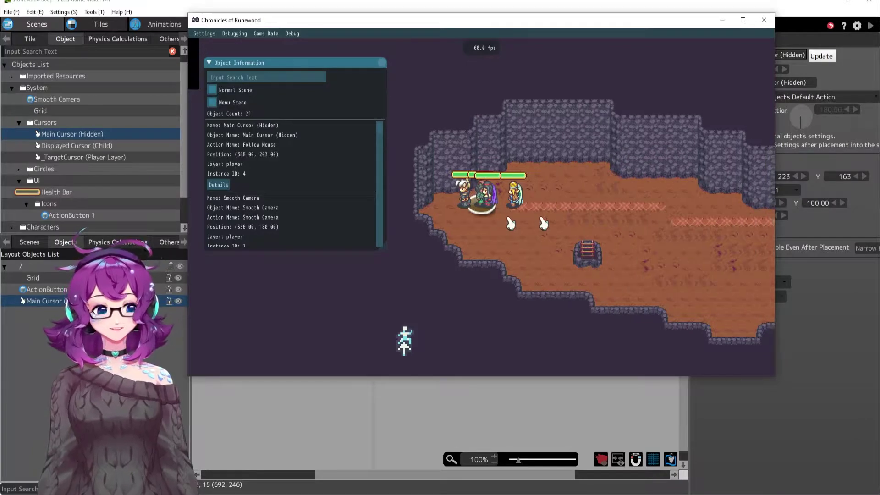
pyautogui.click(763, 19)
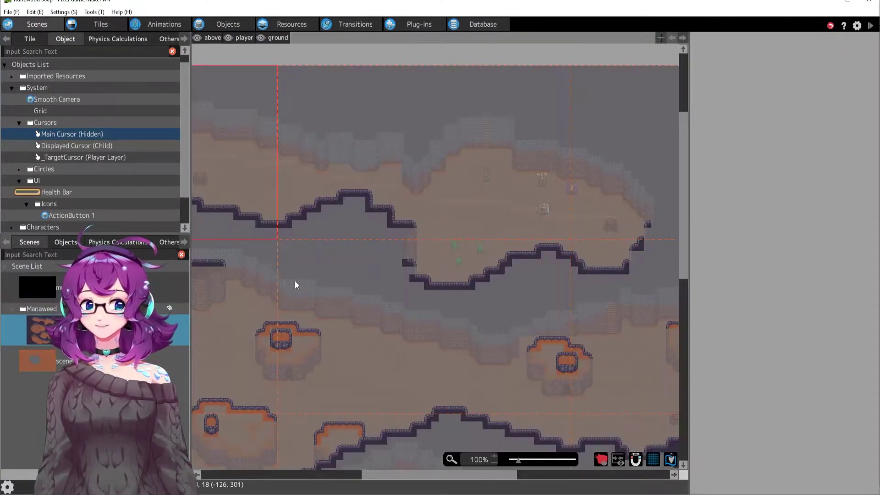
# In the Manaweed cave scene, examine the screen boundaries around the western part of the upper cave
pyautogui.moveTo(296, 284); pyautogui.dragTo(614, 291, button='middle')
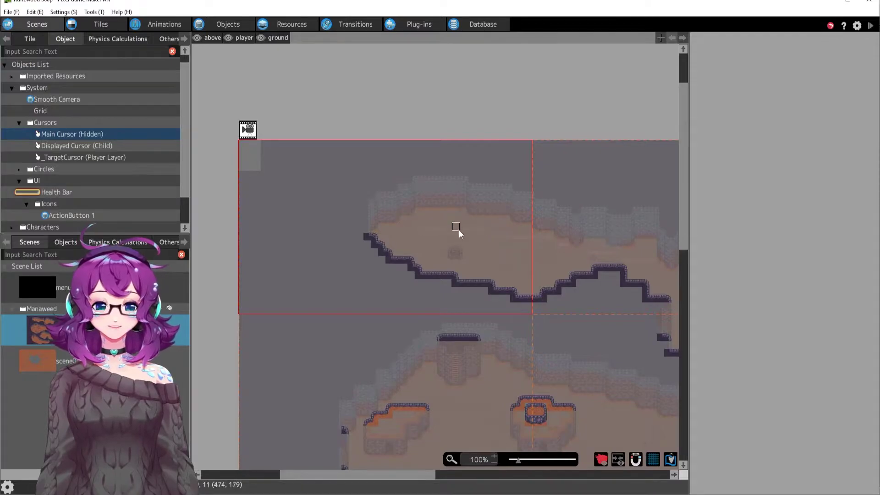
pyautogui.hscroll(5, 567, 271)
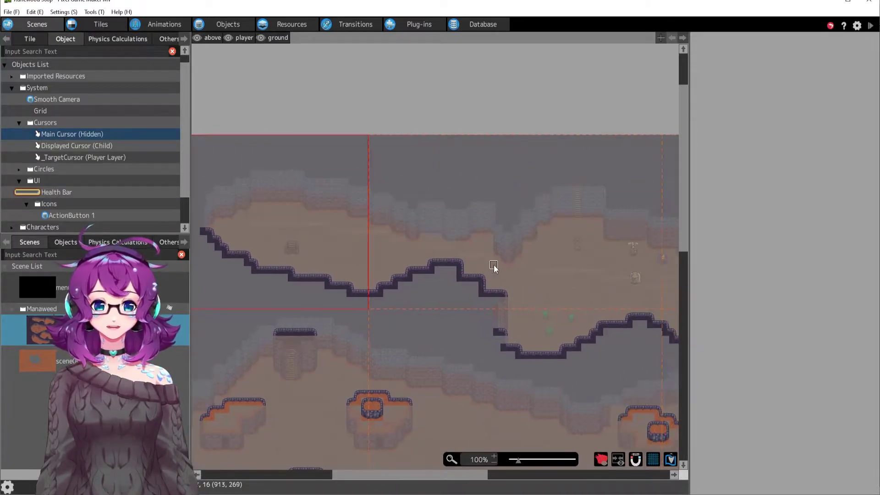
pyautogui.hscroll(-3, 493, 267)
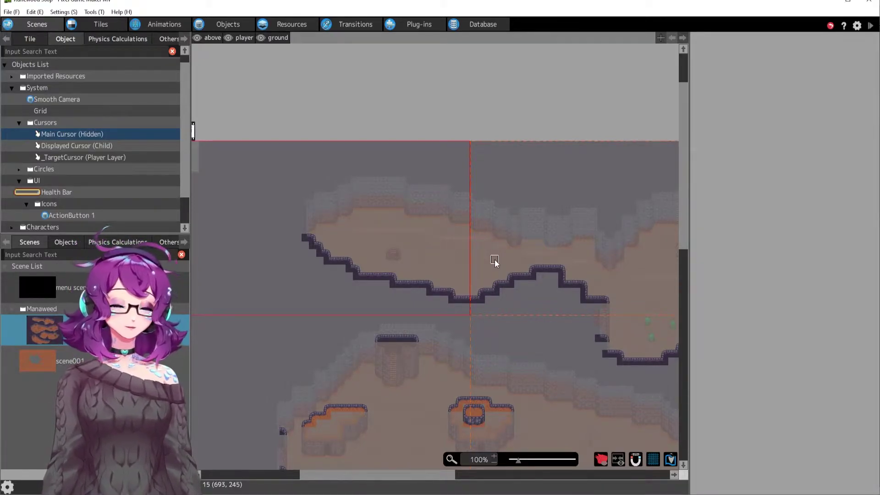
# Delete the Main Cursor (Hidden) object from the menu scene
pyautogui.doubleClick(169, 296)
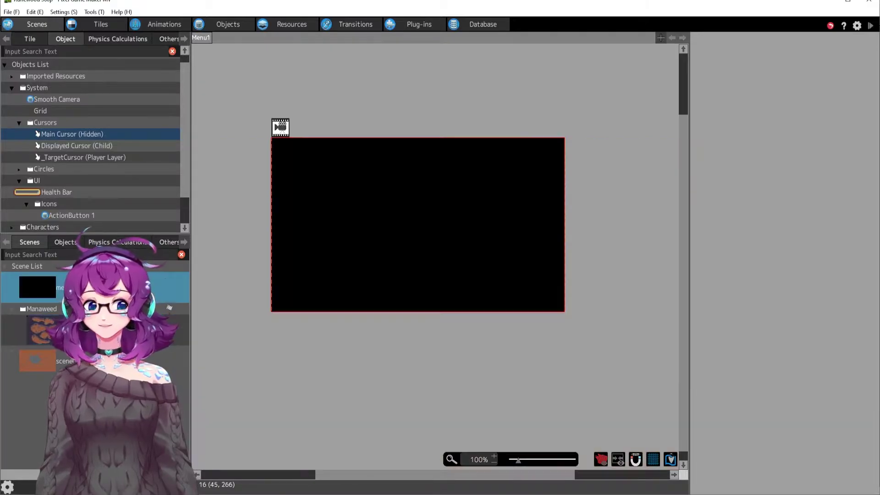
pyautogui.click(373, 216)
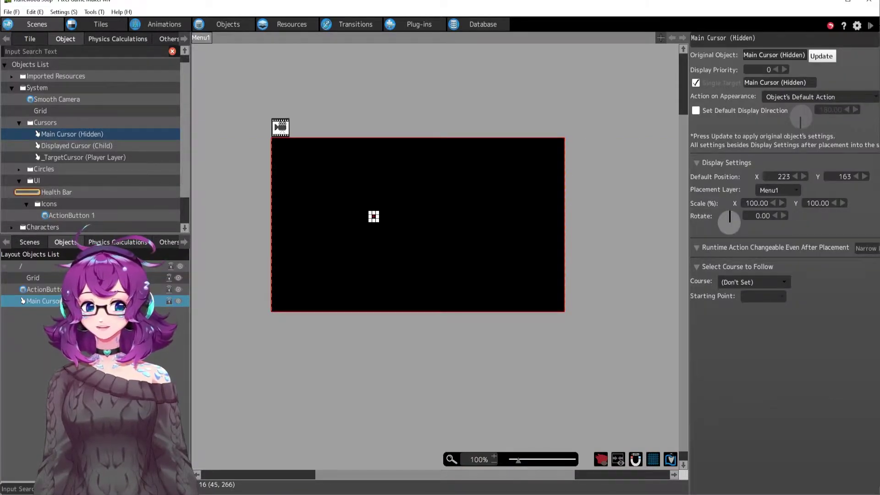
pyautogui.click(373, 216)
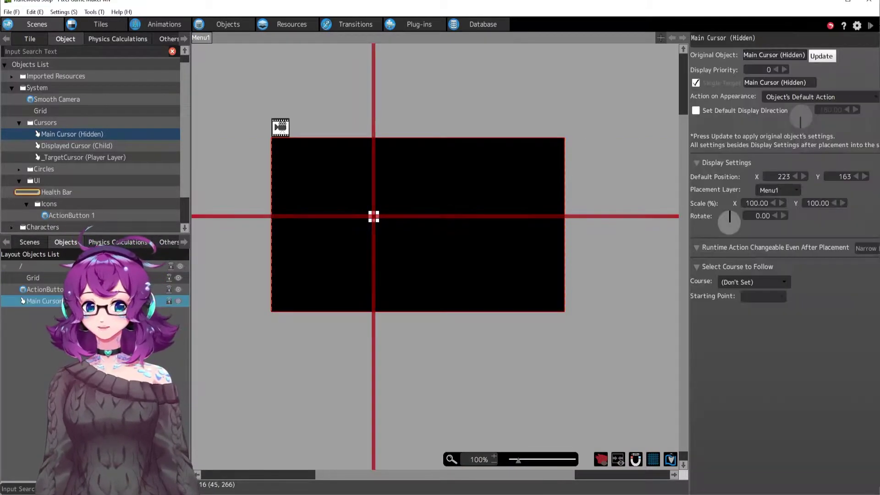
pyautogui.press('Delete')
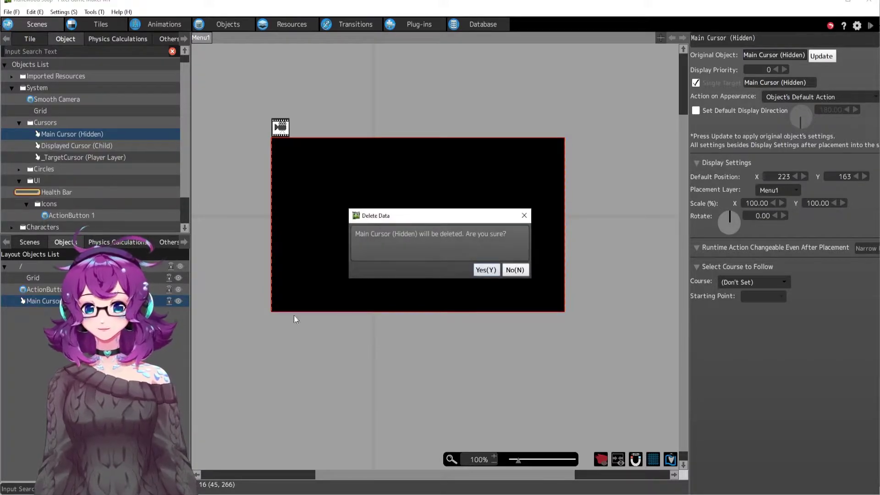
pyautogui.press('Return')
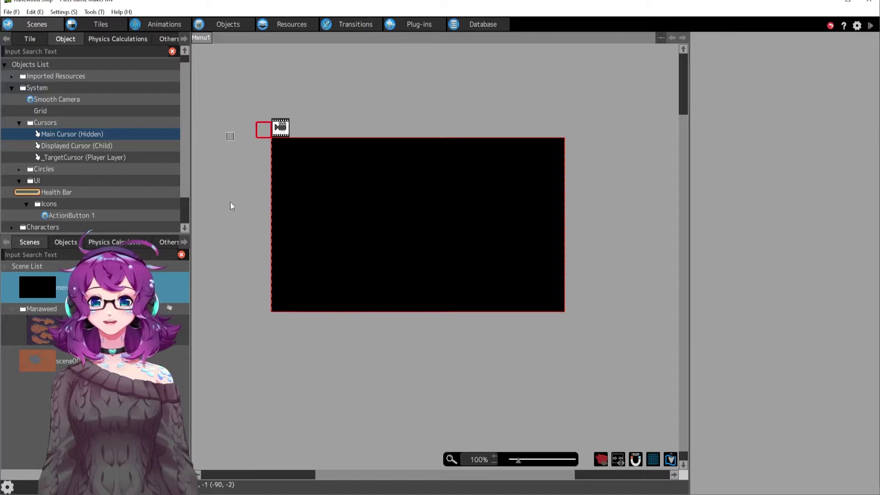
# Set the opacity of the Grid animation's frame to 169
pyautogui.click(224, 23)
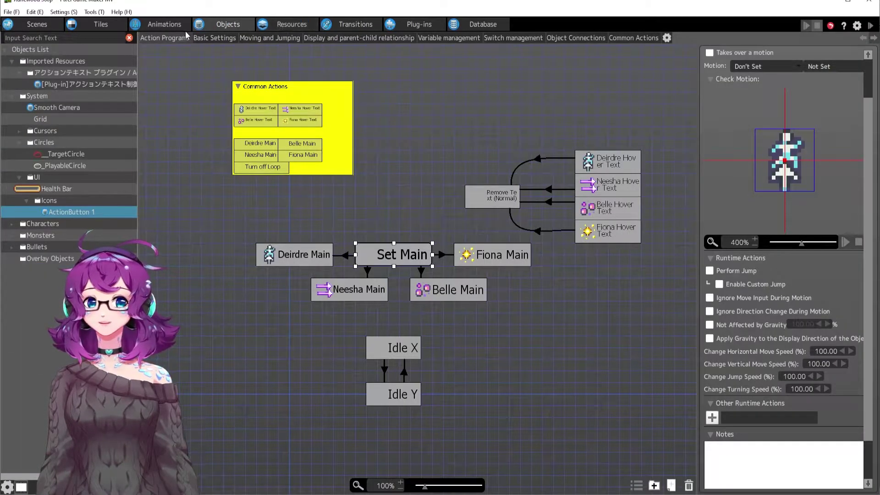
pyautogui.click(166, 26)
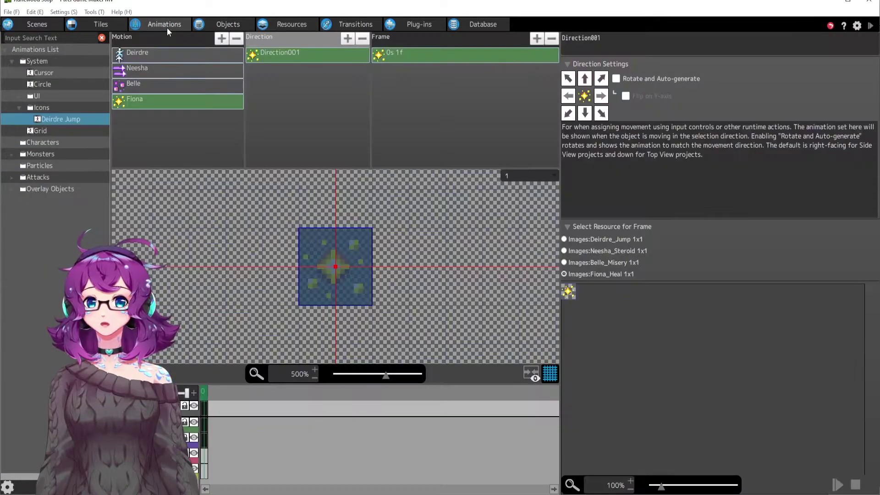
pyautogui.click(44, 131)
pyautogui.click(450, 56)
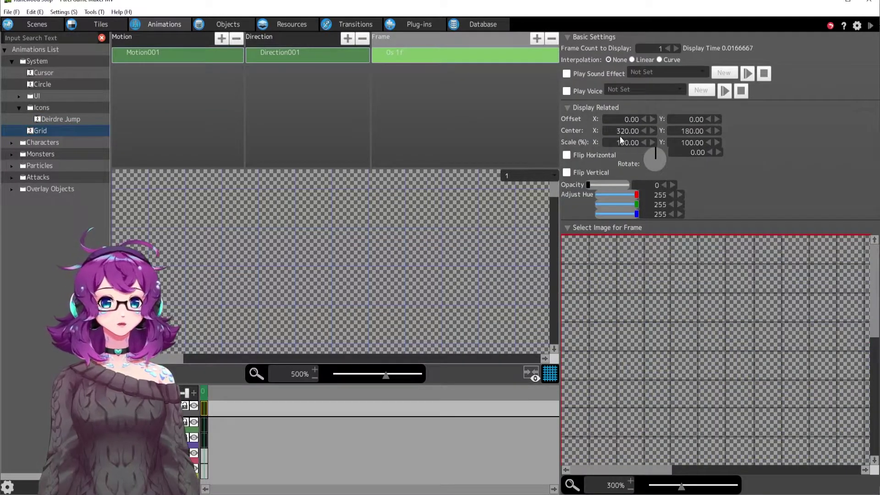
pyautogui.moveTo(589, 183); pyautogui.dragTo(617, 187)
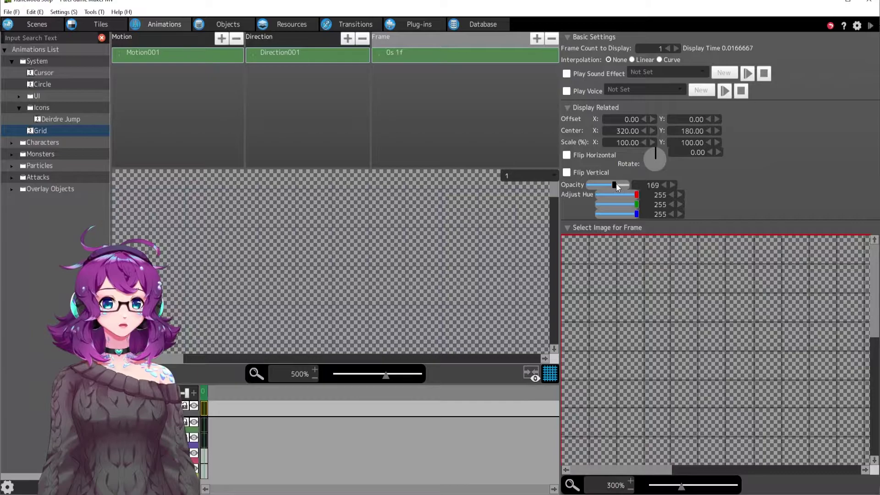
# Test-play the game with the semi-transparent grid, walk the party west and close the Object Information window
pyautogui.click(869, 26)
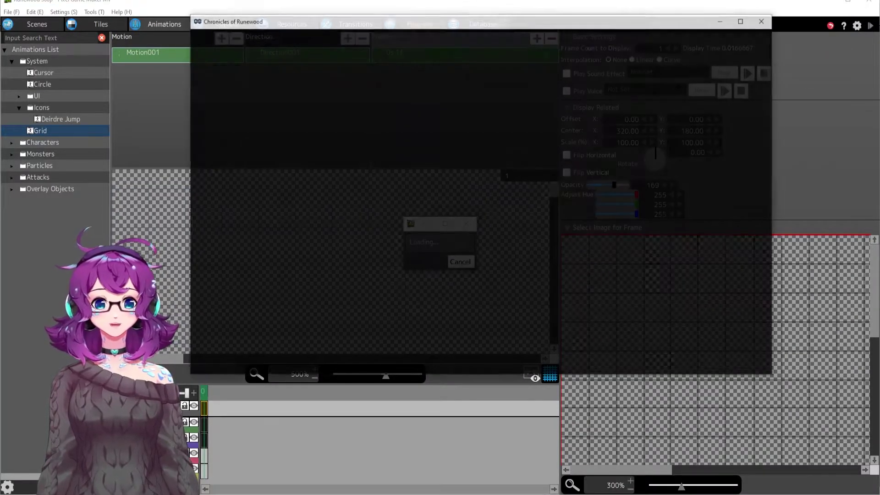
pyautogui.press('Left')
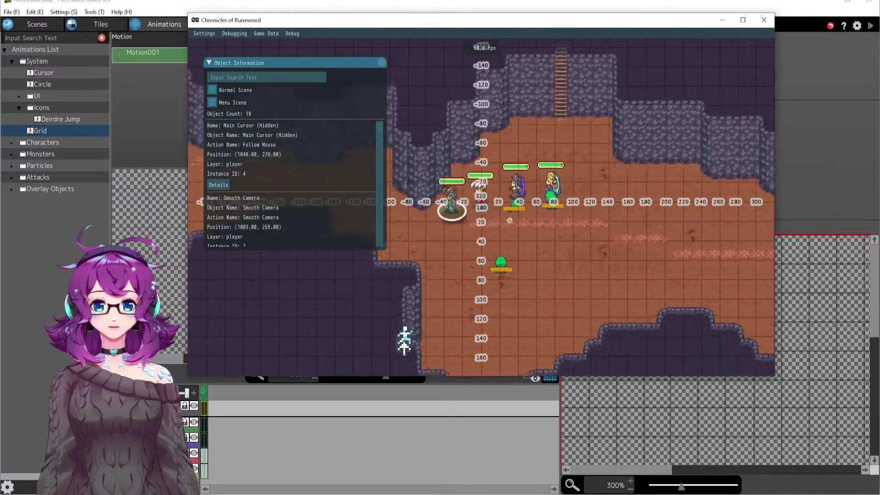
pyautogui.press('Up')
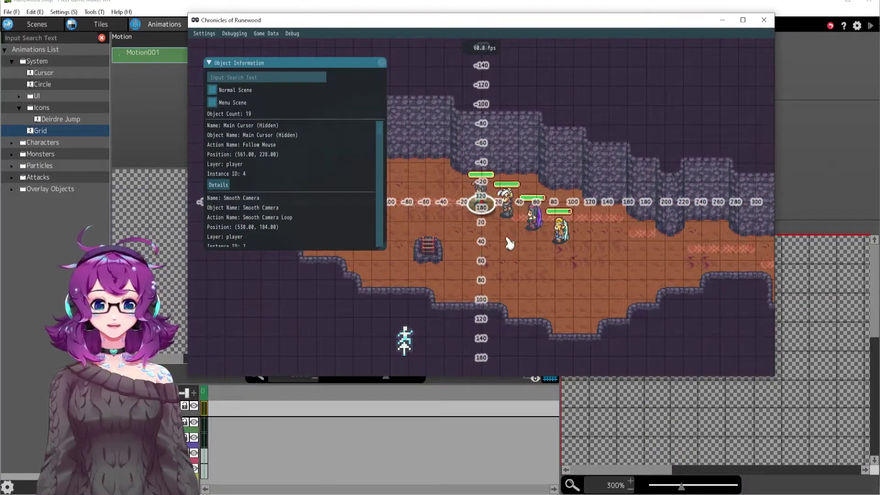
pyautogui.click(382, 63)
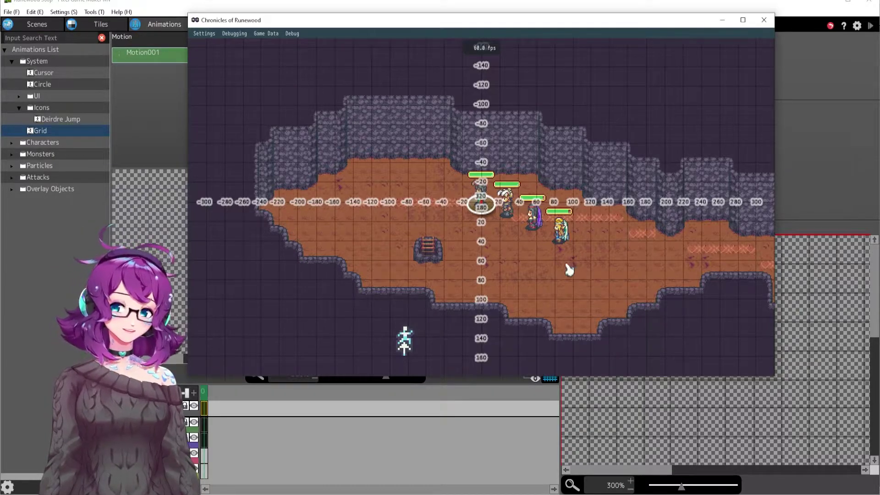
# Walk the party east through the upper cave and back to compare the grid overlay with the scrolling scene
pyautogui.press('Right')
pyautogui.press('Down')
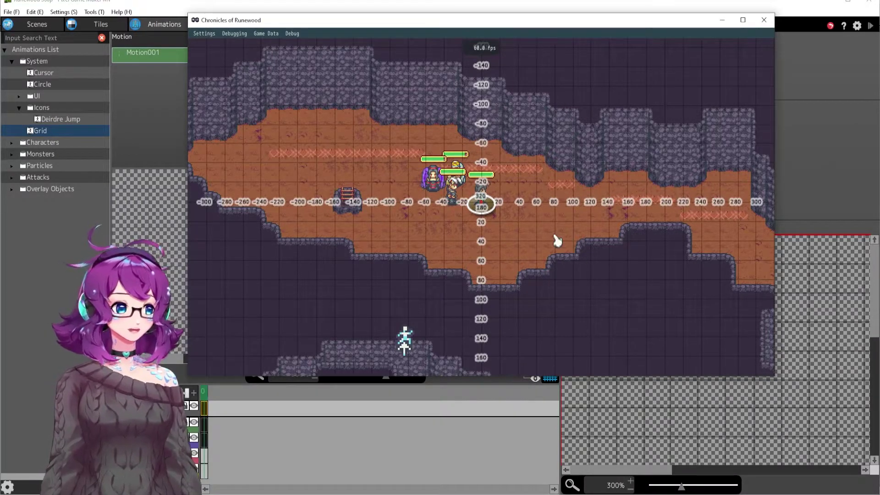
pyautogui.press('Right')
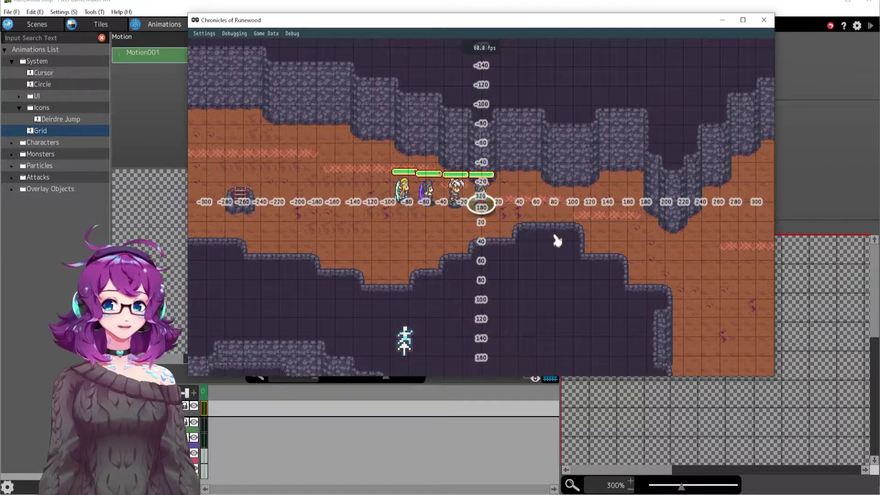
pyautogui.press('Right')
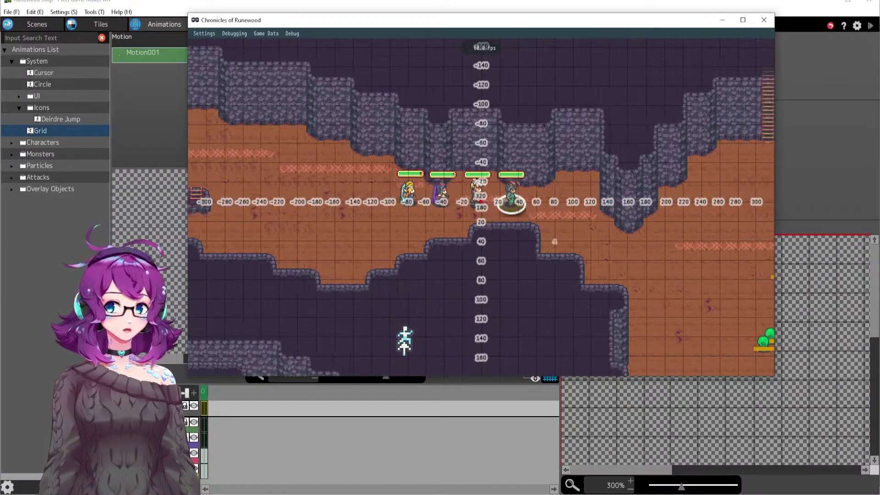
pyautogui.press('Right')
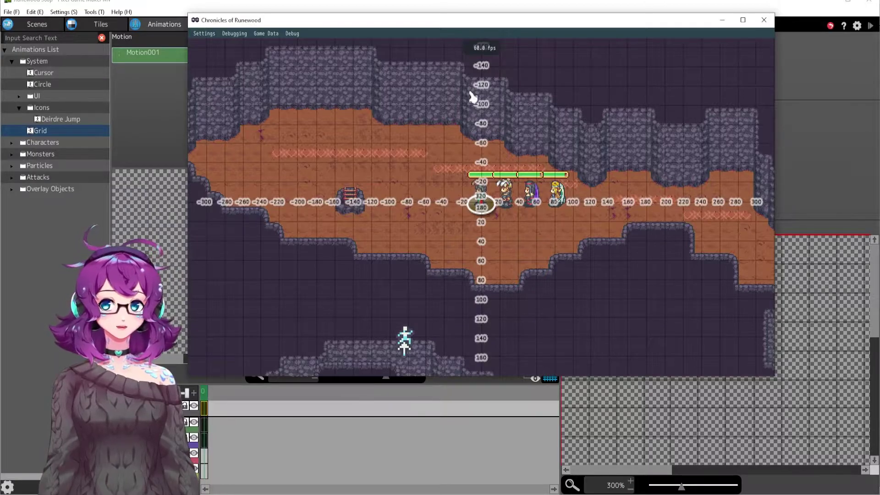
# Close the test play and open the first scene in the Manaweed folder for editing
pyautogui.click(763, 20)
pyautogui.click(43, 28)
pyautogui.click(40, 329)
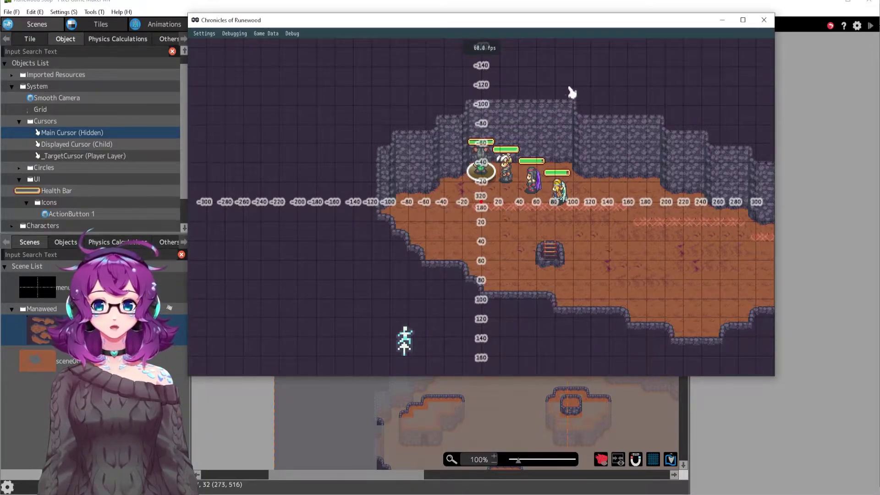
# In a new test play, walk the party around the western cave to compare its position with the grid's centre
pyautogui.press('s')
pyautogui.press('a')
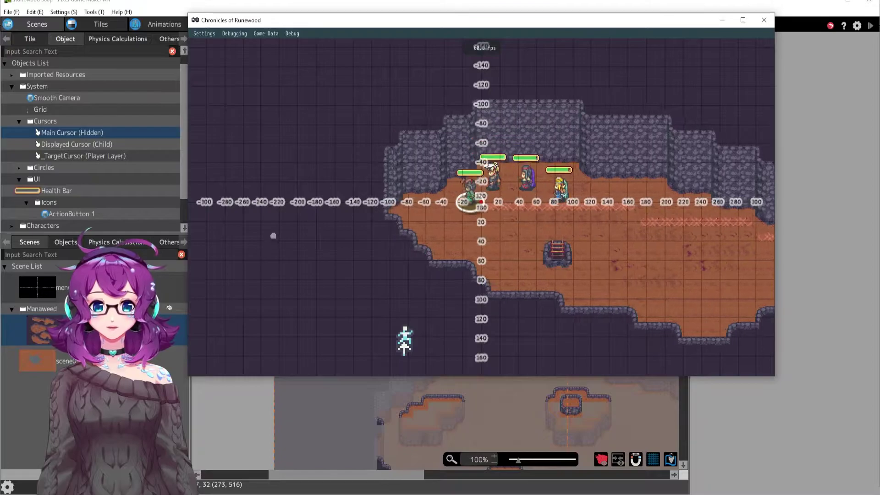
pyautogui.press('d')
pyautogui.press('s')
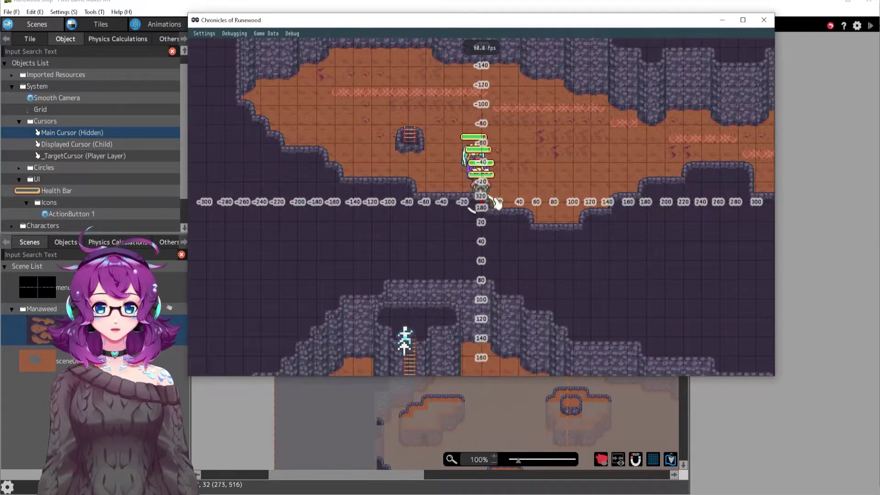
pyautogui.press('w')
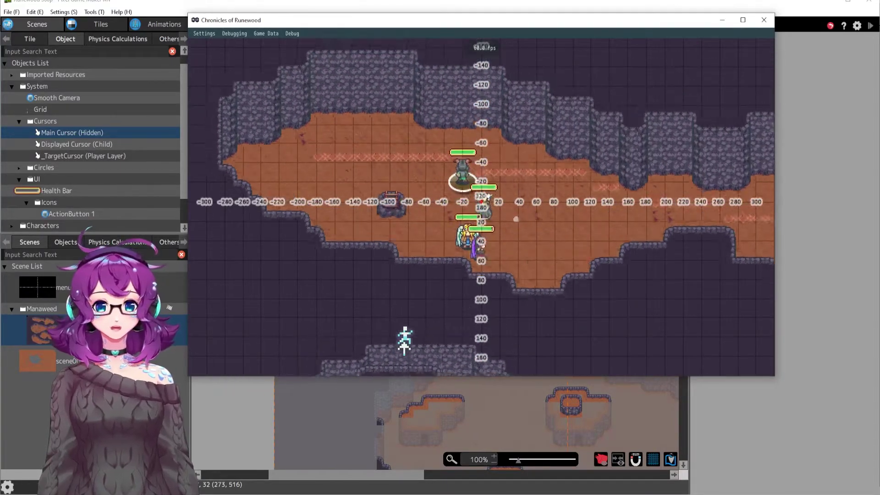
pyautogui.press('a')
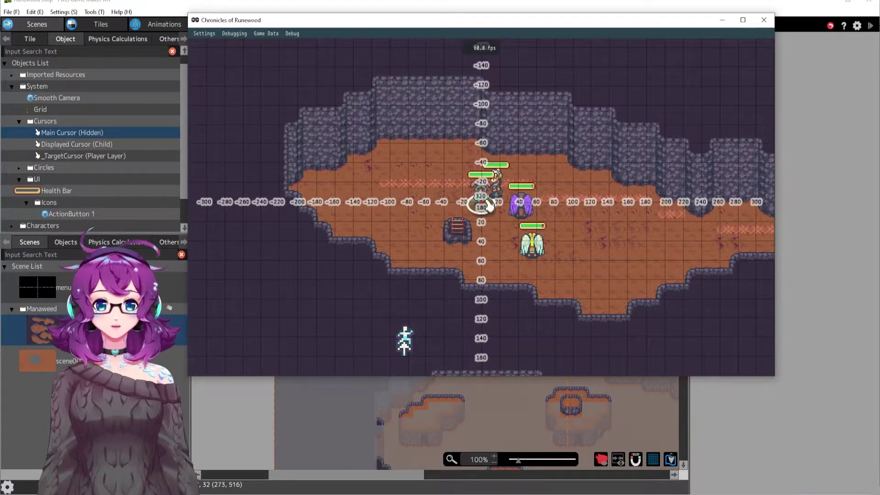
# Walk the party east through the passage and back west to compare the action button's place on the grid
pyautogui.moveTo(410, 348)
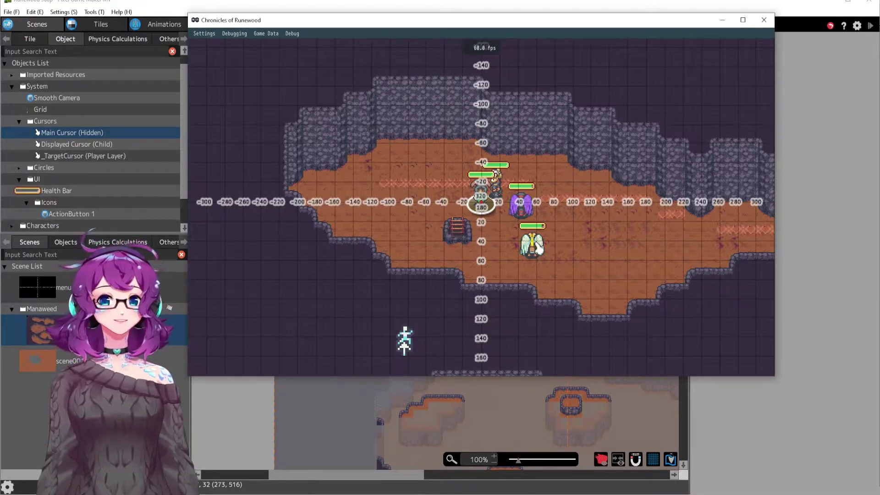
pyautogui.press('Right')
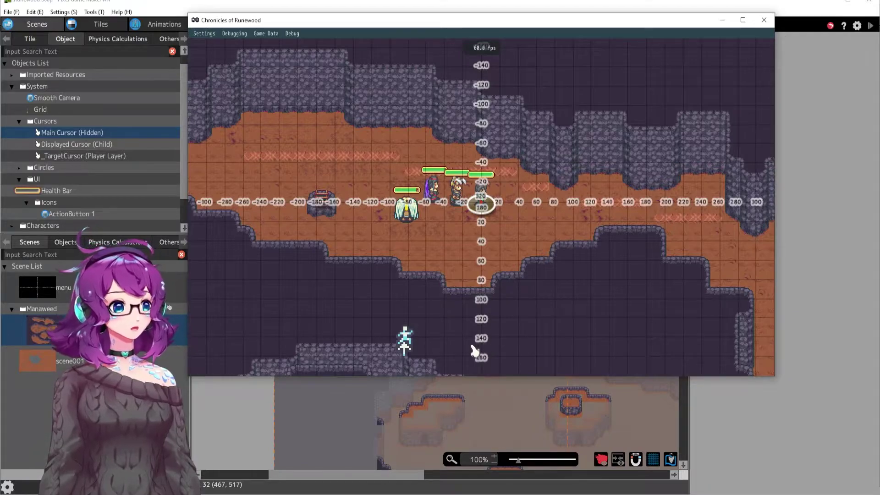
pyautogui.press('s')
pyautogui.press('d')
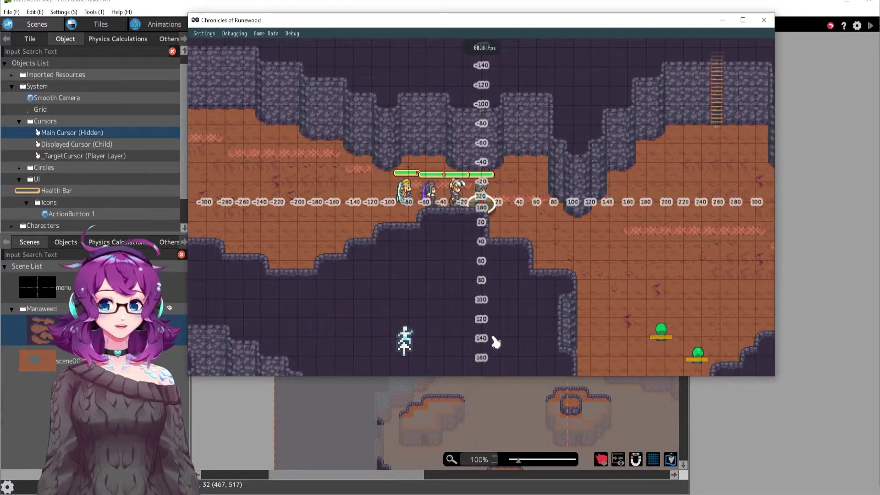
pyautogui.press('a')
pyautogui.press('w')
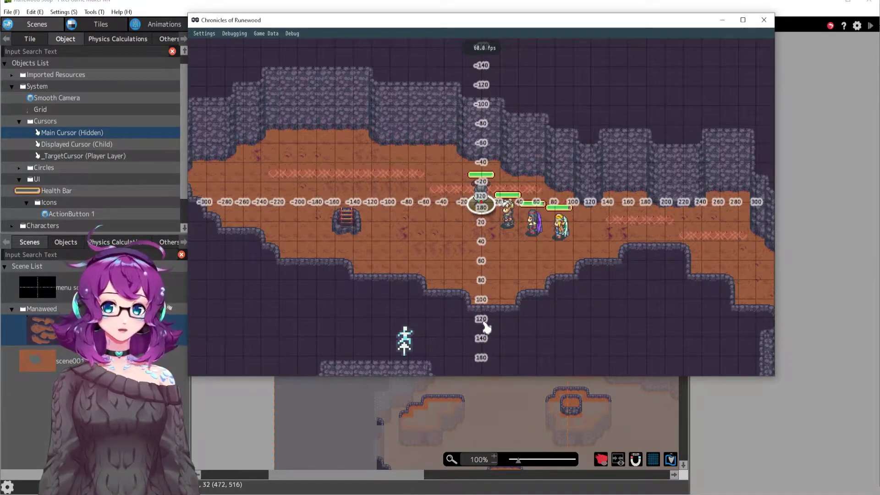
# Walk the party back and forth and point at the action button to bring up its HOP description
pyautogui.press('Down')
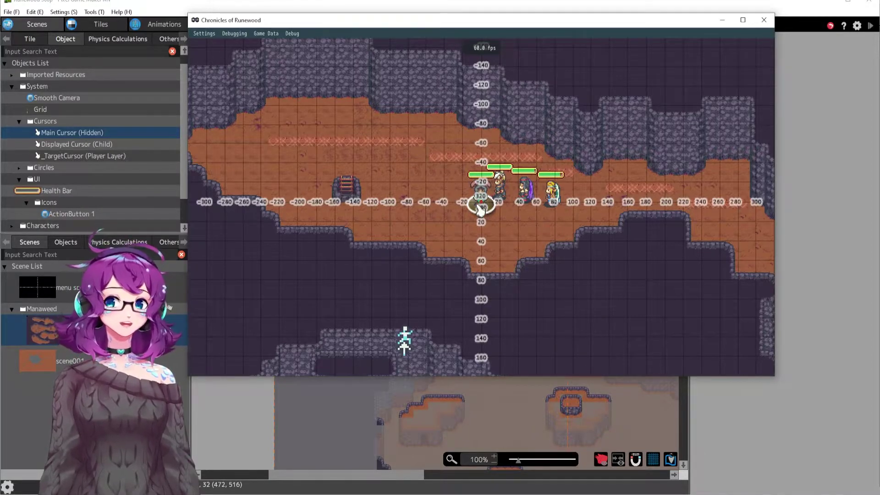
pyautogui.press('Right')
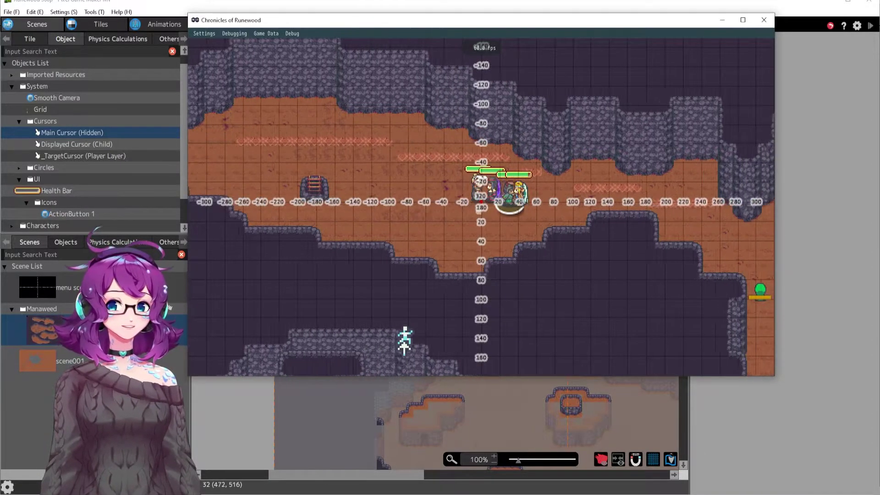
pyautogui.press('Left')
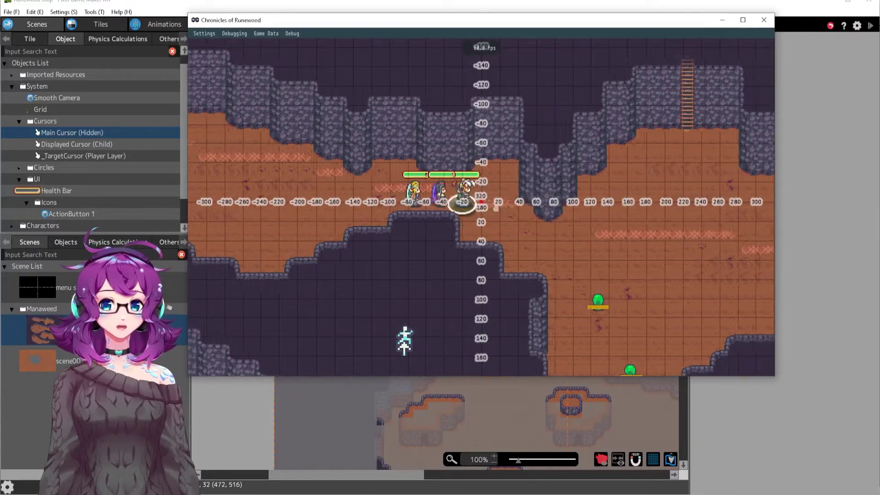
pyautogui.press('Left')
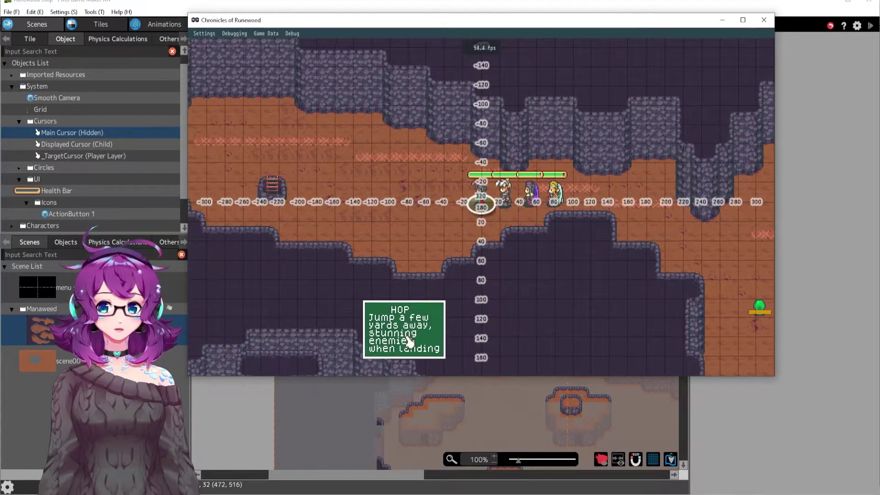
pyautogui.press('Right')
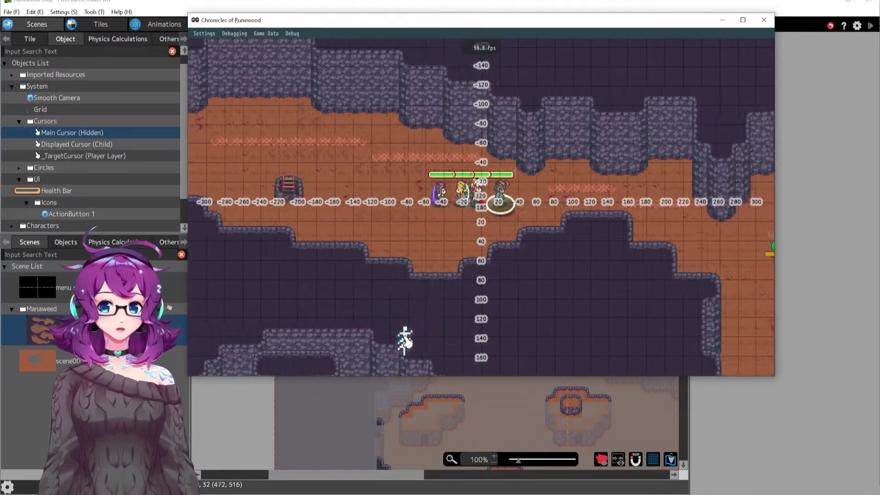
pyautogui.press('Left')
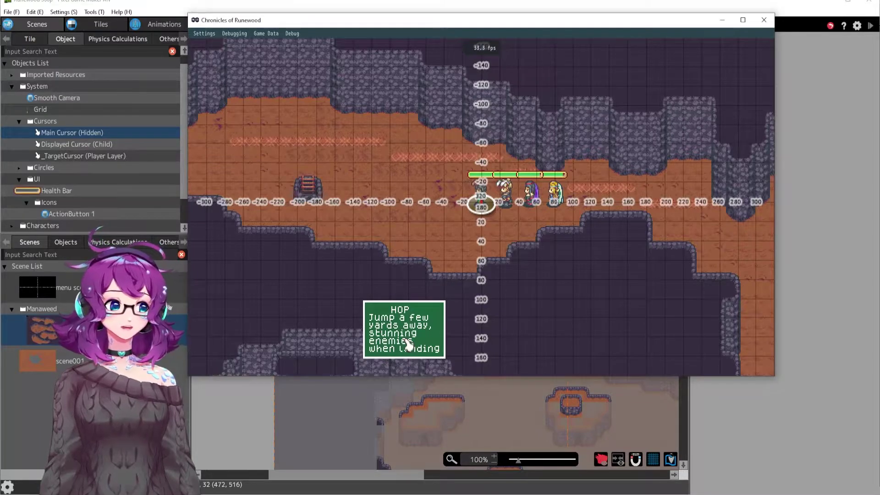
# Circle the party around the western cave while keeping the cursor on the action button to test its HOP description
pyautogui.press('Left')
pyautogui.press('Up')
pyautogui.press('Right')
pyautogui.press('Down')
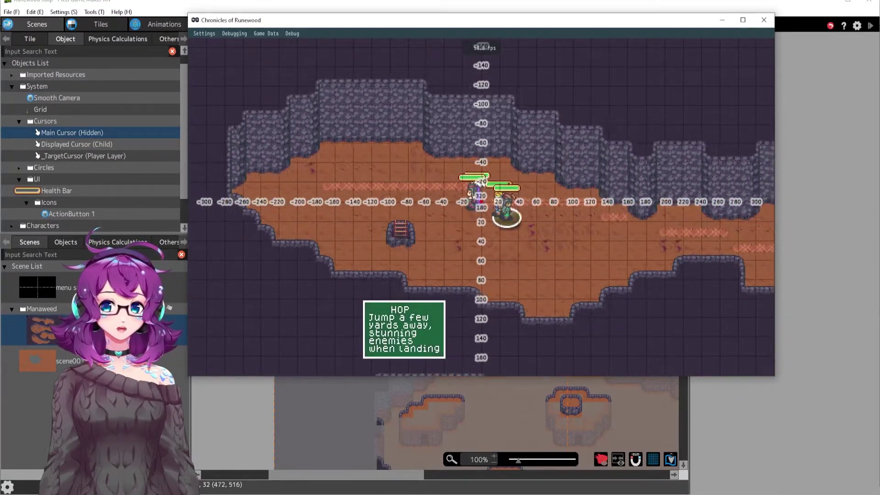
pyautogui.press('Right')
pyautogui.press('Down')
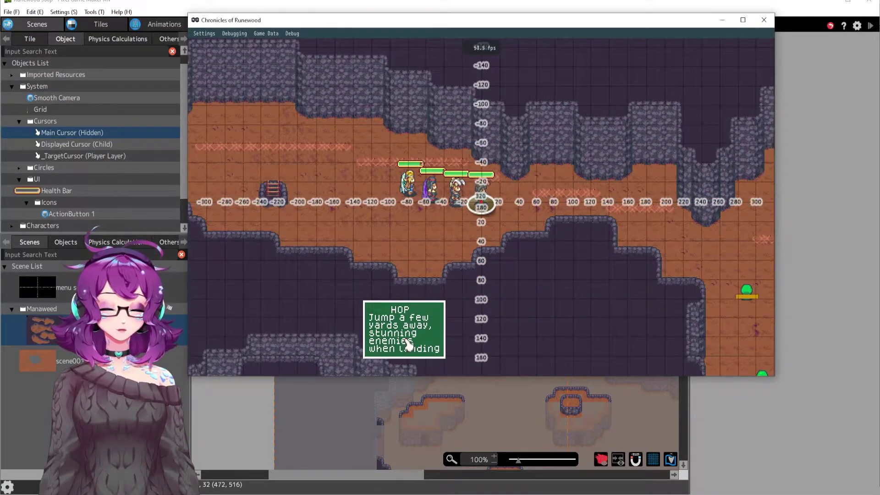
pyautogui.press('Left')
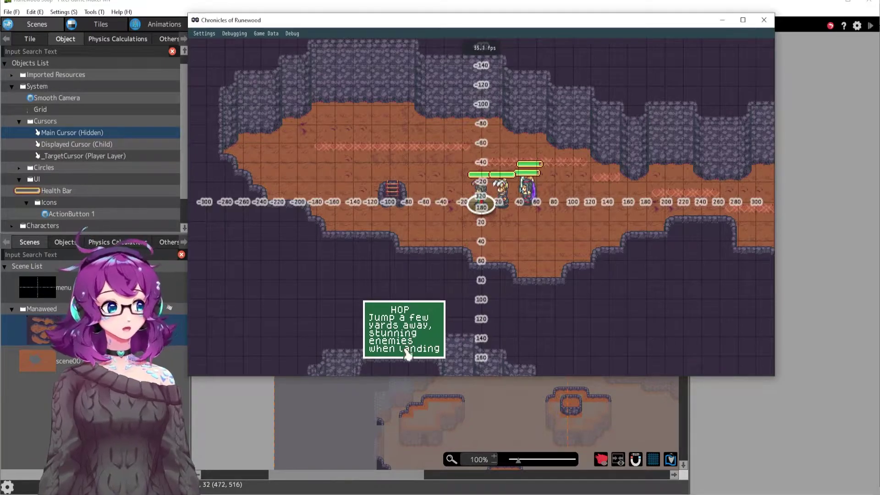
# Move the cursor off the action button and walk the party around the cave, ending eastward
pyautogui.press('d')
pyautogui.press('w')
pyautogui.press('a')
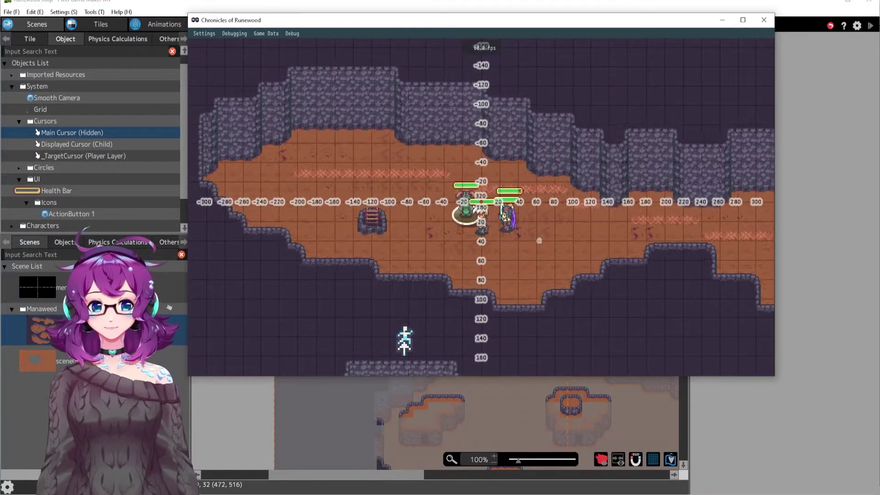
pyautogui.press('s')
pyautogui.press('d')
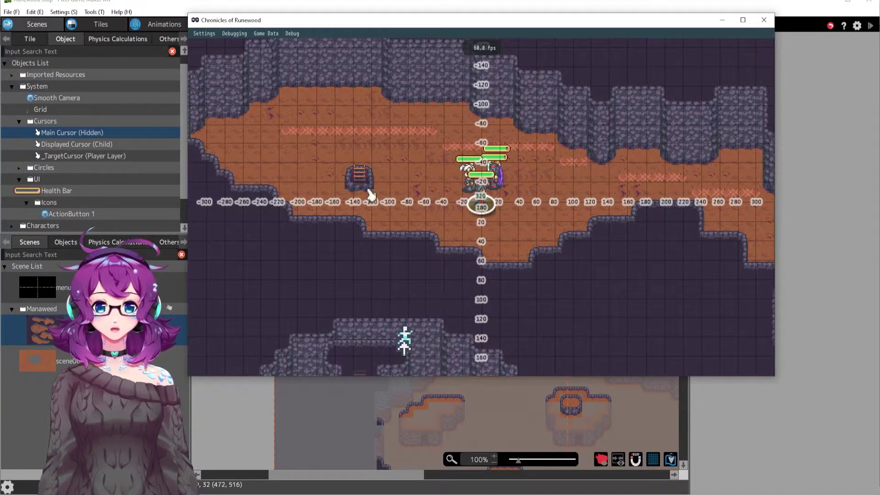
pyautogui.press('d')
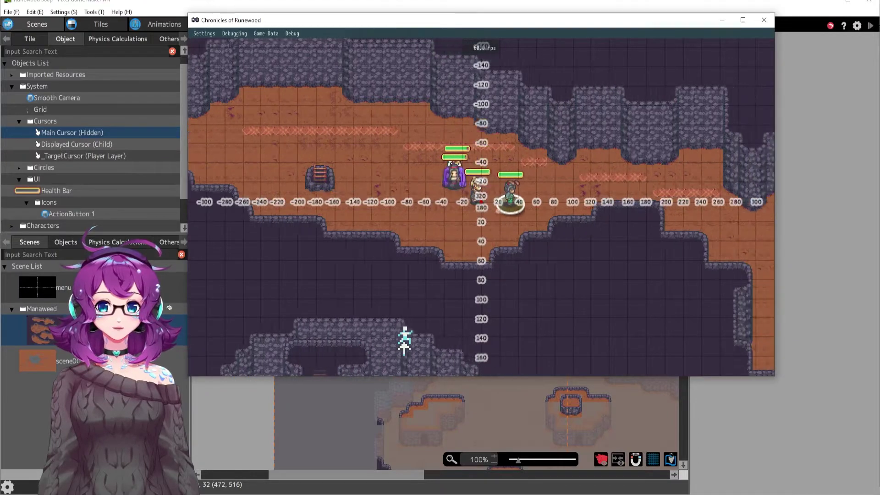
# Open the object data, compare the _PlayableCircle and Grid positions, test the action button while the party moves, and close the data window
pyautogui.click(292, 33)
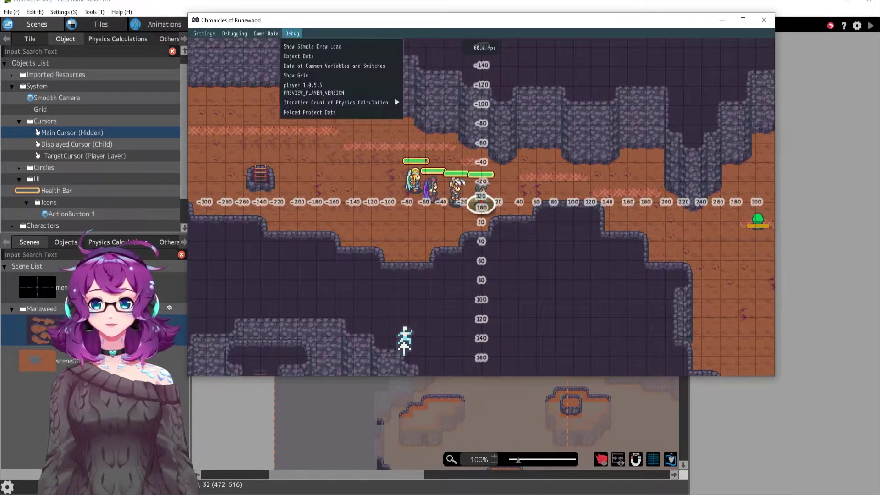
pyautogui.click(297, 56)
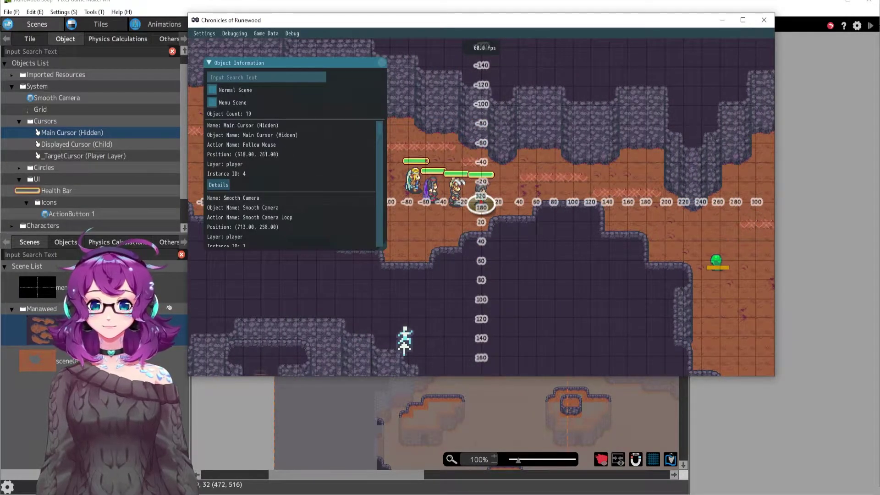
pyautogui.scroll(-5, 303, 205)
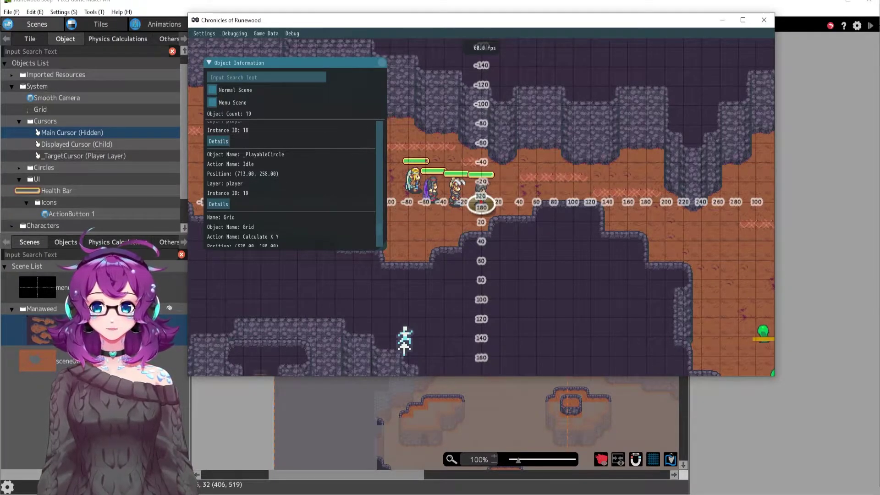
pyautogui.moveTo(419, 348)
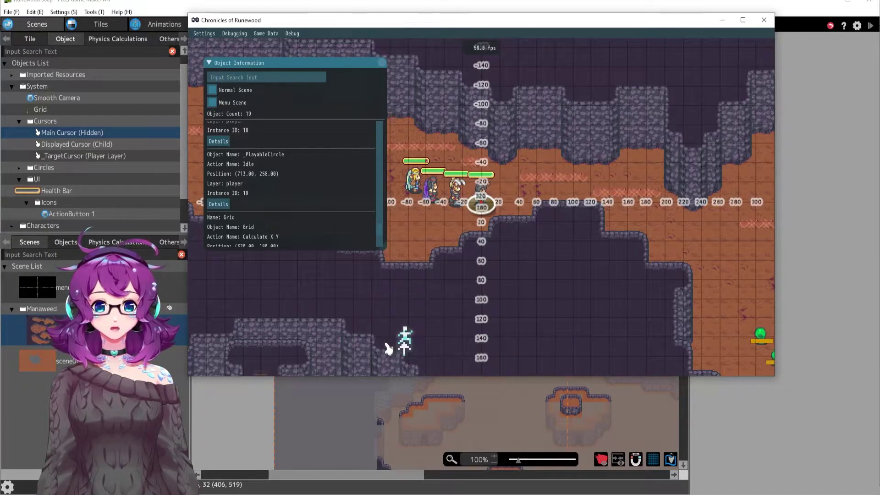
pyautogui.click(409, 339)
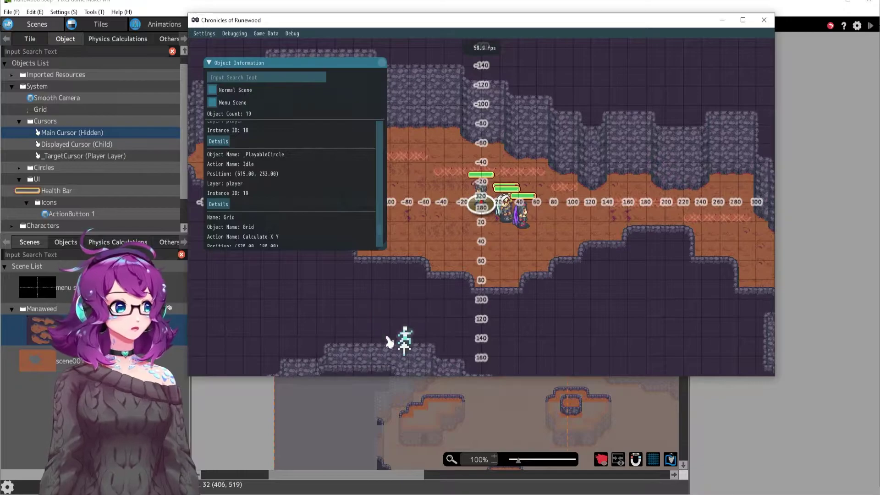
pyautogui.click(380, 62)
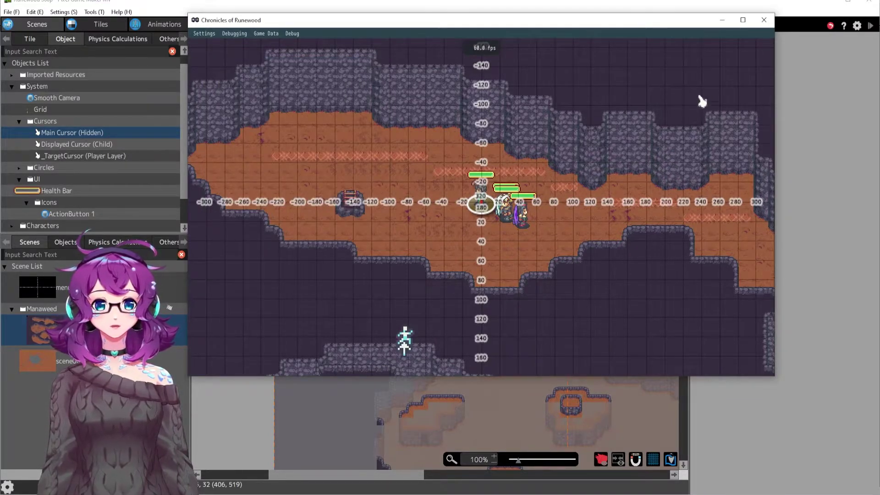
# End the test play and open the menu scene in the scene editor
pyautogui.click(763, 19)
pyautogui.click(290, 24)
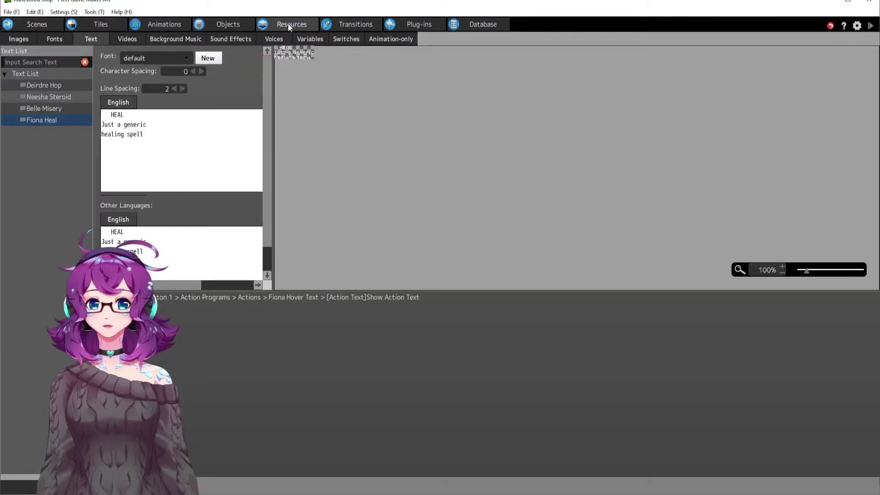
pyautogui.click(164, 26)
pyautogui.moveTo(612, 185); pyautogui.dragTo(553, 183)
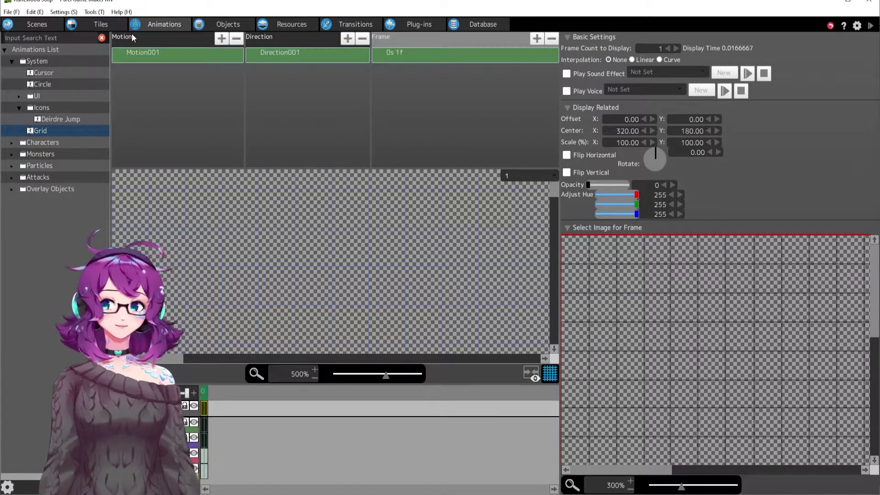
pyautogui.click(35, 24)
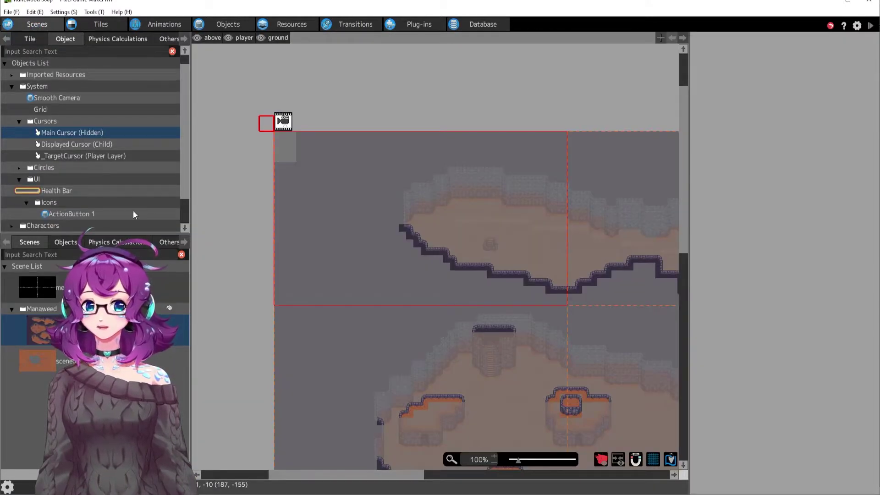
pyautogui.click(169, 304)
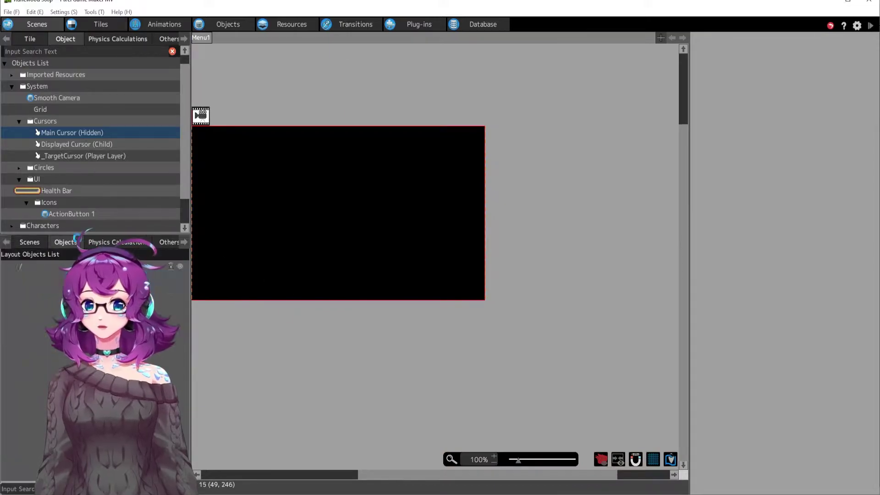
# Move ActionButton 1 to about X 425, Y 165 in the menu scene and test its HOP description in a test play
pyautogui.click(284, 274)
pyautogui.click(306, 290)
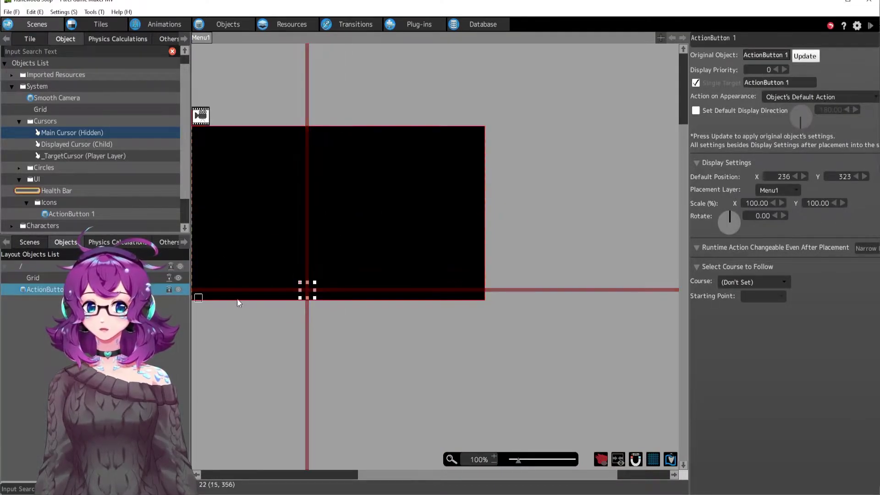
pyautogui.moveTo(308, 296); pyautogui.dragTo(395, 218)
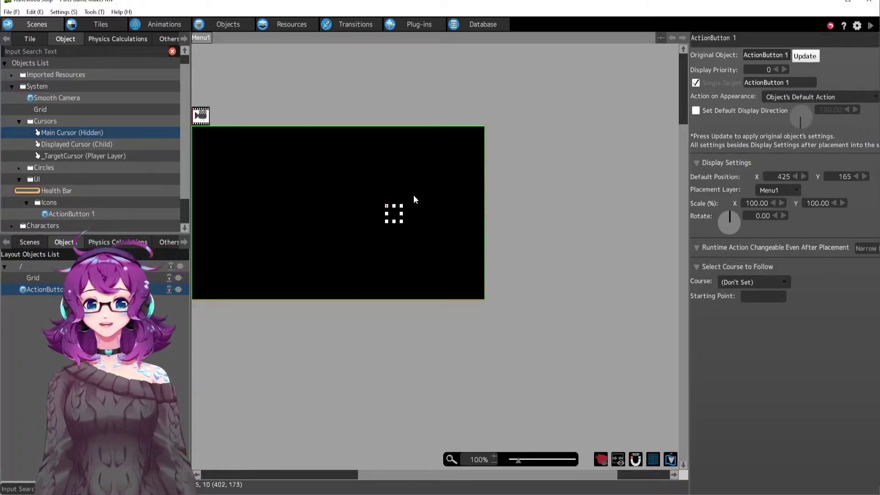
pyautogui.click(871, 26)
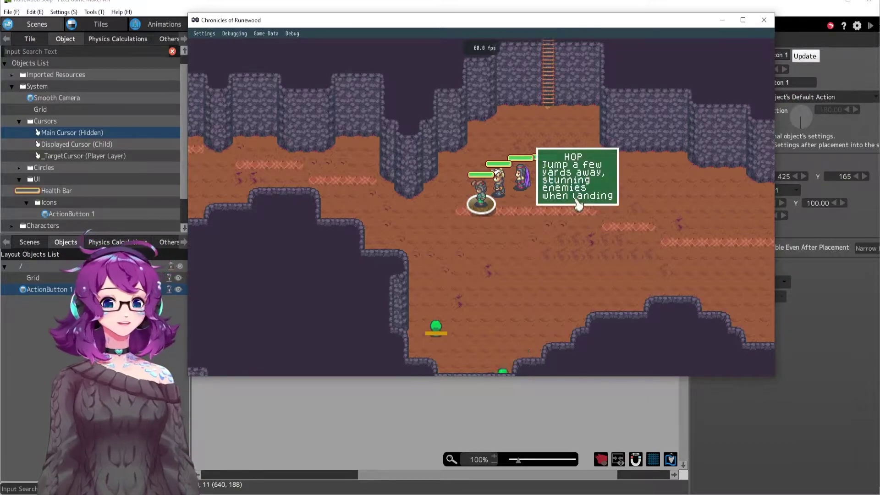
# End the test play and move ActionButton 1 back near the lower edge of the menu scene
pyautogui.click(764, 20)
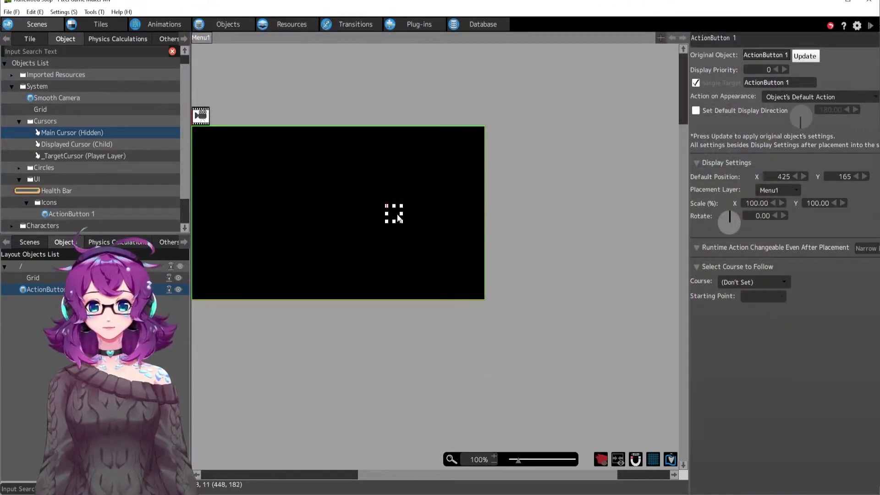
pyautogui.moveTo(398, 219); pyautogui.dragTo(306, 295)
pyautogui.click(563, 267)
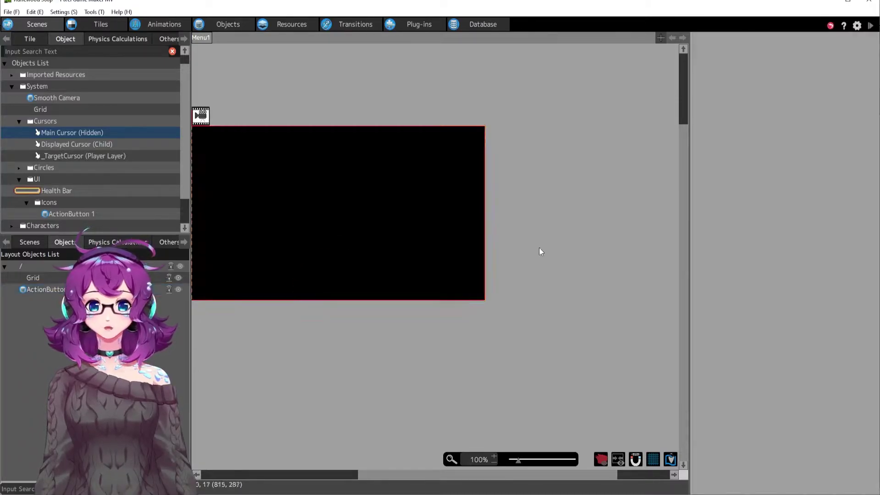
# Open the Grid object's action program and view its Calculate X Y and Destroy actions
pyautogui.click(231, 24)
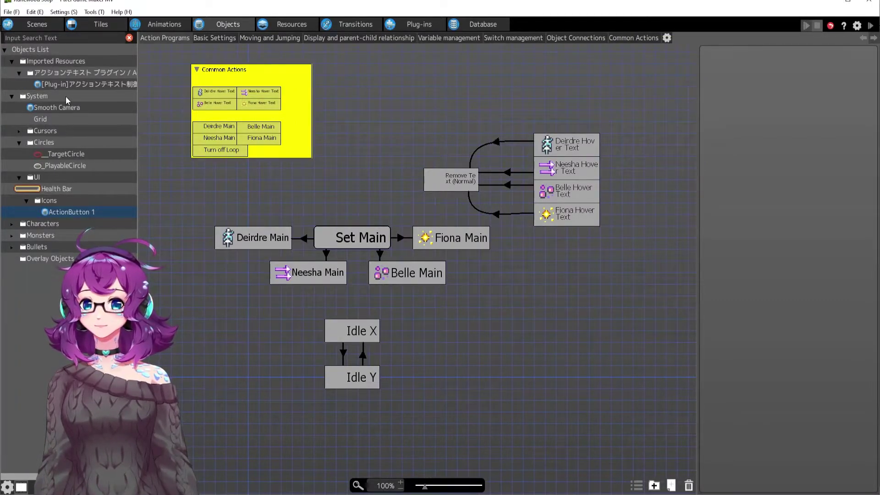
pyautogui.click(40, 119)
pyautogui.moveTo(351, 278); pyautogui.dragTo(491, 204)
pyautogui.moveTo(479, 354); pyautogui.dragTo(499, 310)
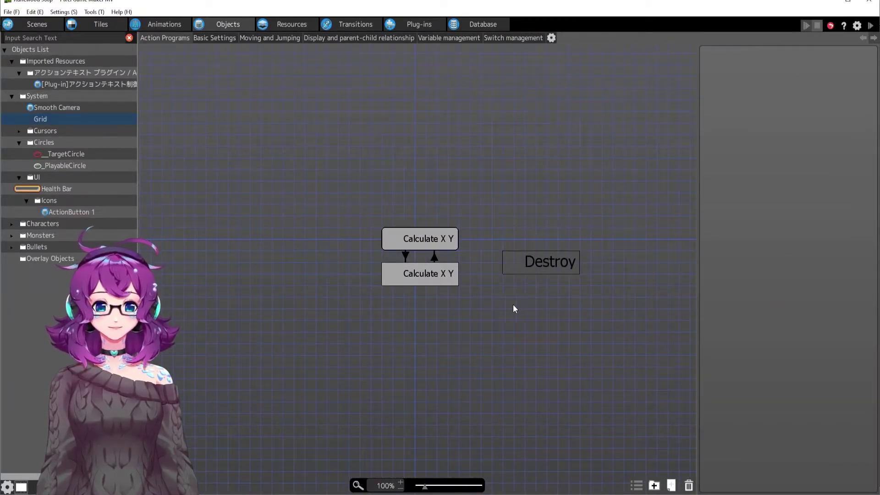
# Open the common actions of _PlayableCircle and examine the runtime actions of If 1 is Pressed
pyautogui.click(94, 168)
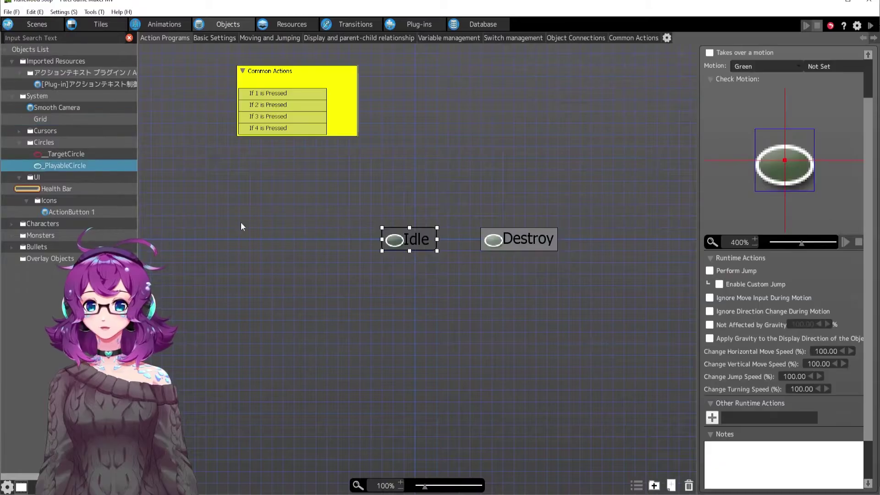
pyautogui.click(623, 38)
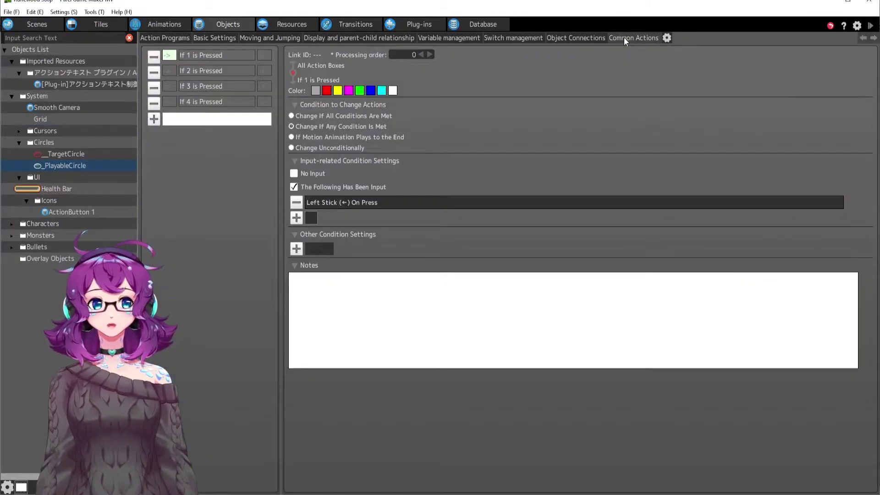
pyautogui.click(206, 57)
pyautogui.scroll(-2, 456, 409)
pyautogui.scroll(-3, 459, 402)
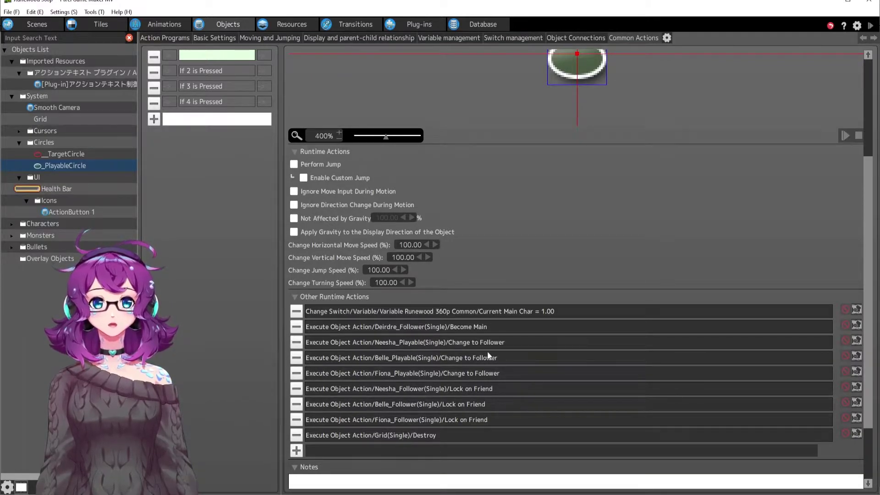
# Compare the Grid entry in _PlayableCircle's object connections with the Grid Destroy call in its If 1 is Pressed common action
pyautogui.click(573, 37)
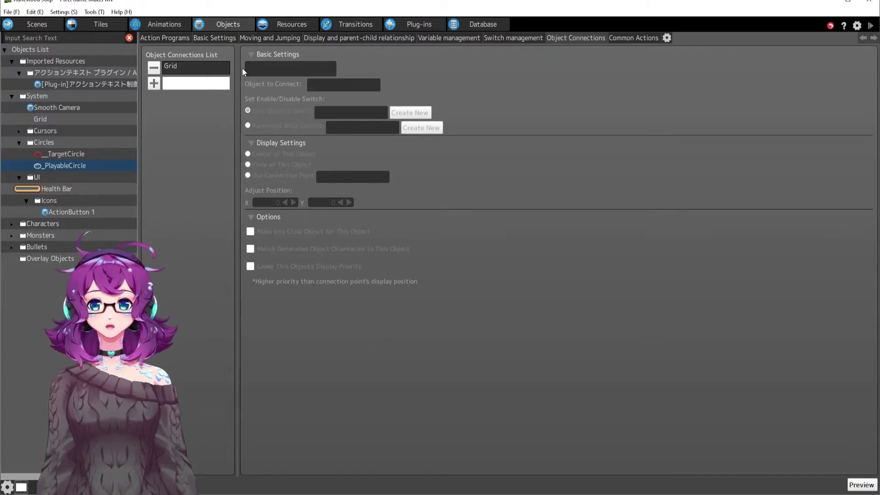
pyautogui.click(624, 38)
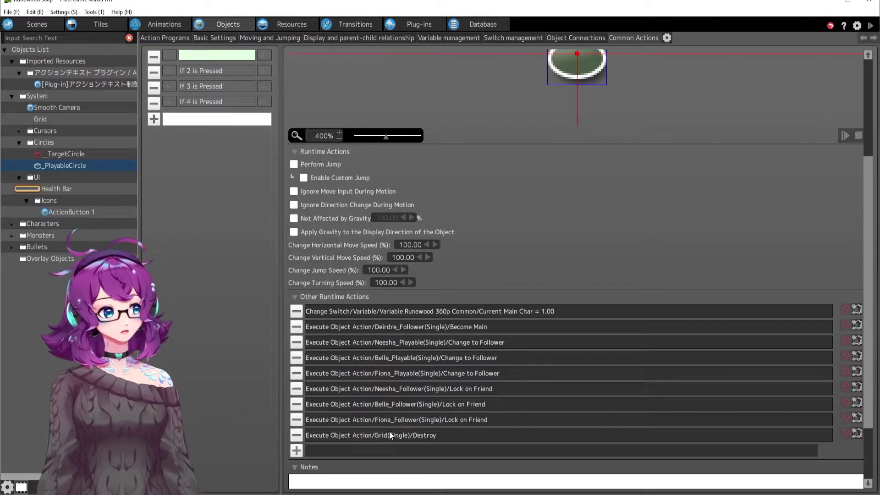
pyautogui.scroll(2, 579, 242)
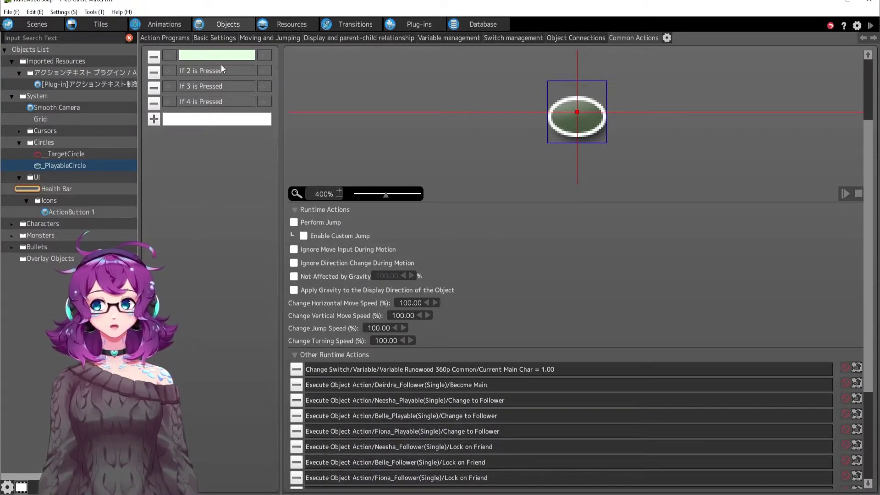
pyautogui.scroll(-3, 542, 308)
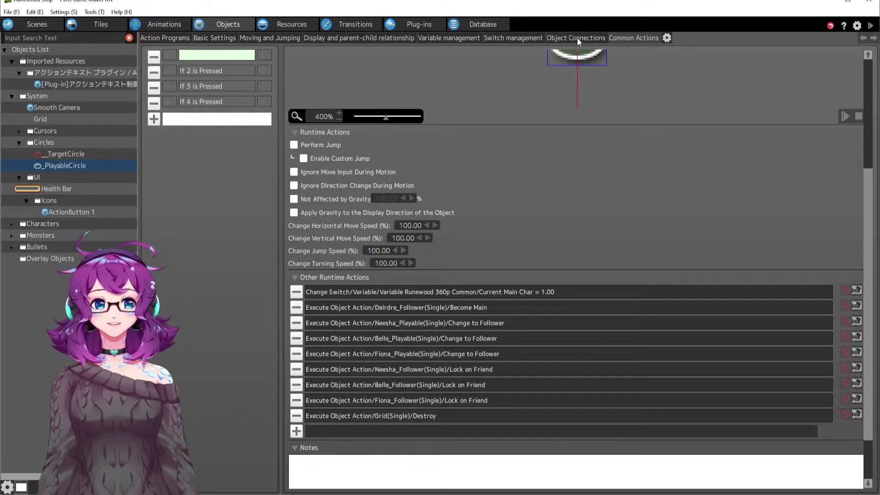
pyautogui.click(559, 37)
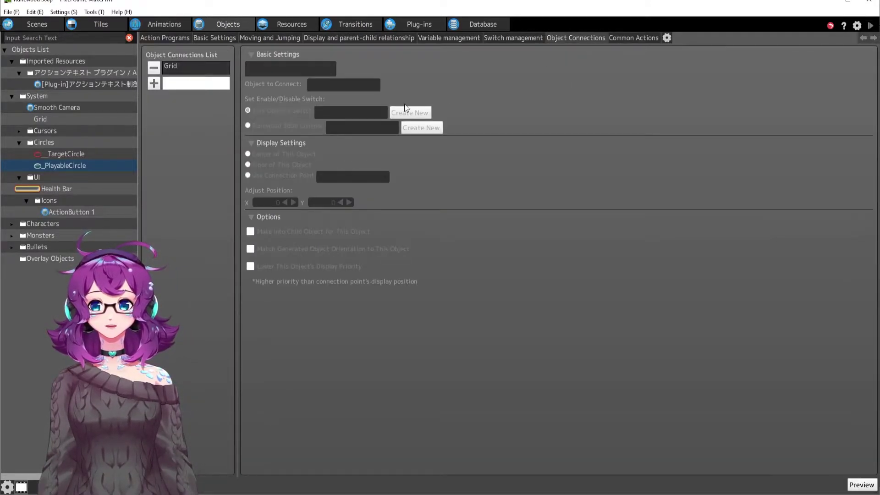
pyautogui.click(619, 38)
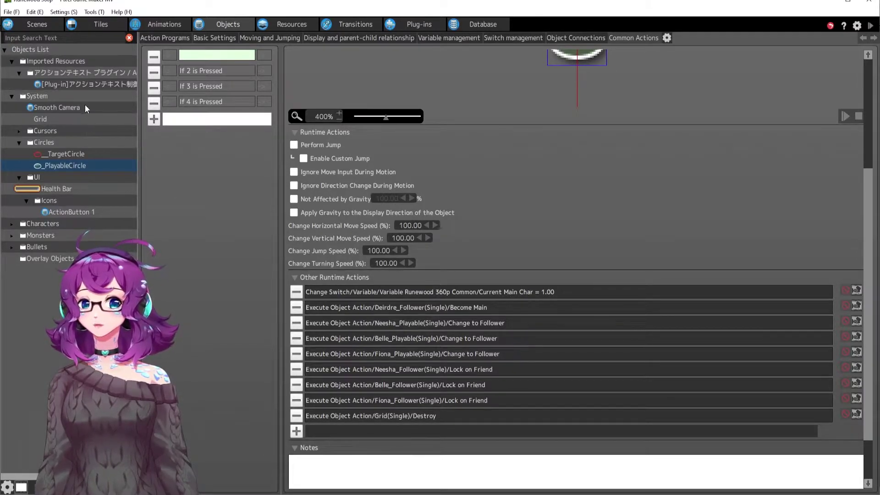
# Examine how the Grid object's upper Calculate X Y action sets ScreenMapCenter_x and ScreenMapCenter_y from the _PlayableCircle coordinates
pyautogui.click(40, 117)
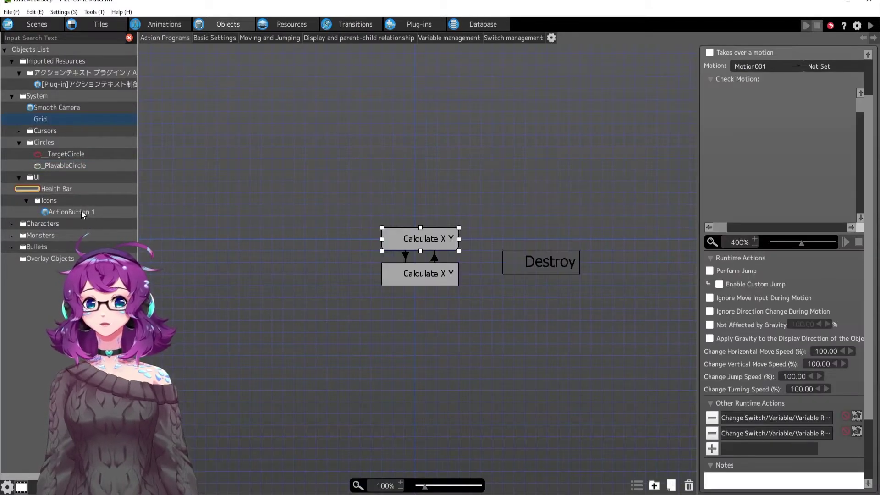
pyautogui.click(81, 209)
pyautogui.click(40, 119)
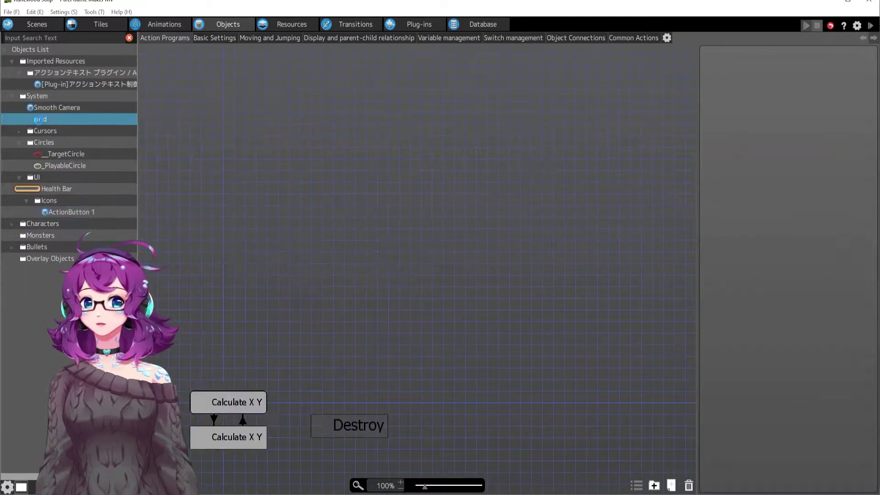
pyautogui.click(478, 379)
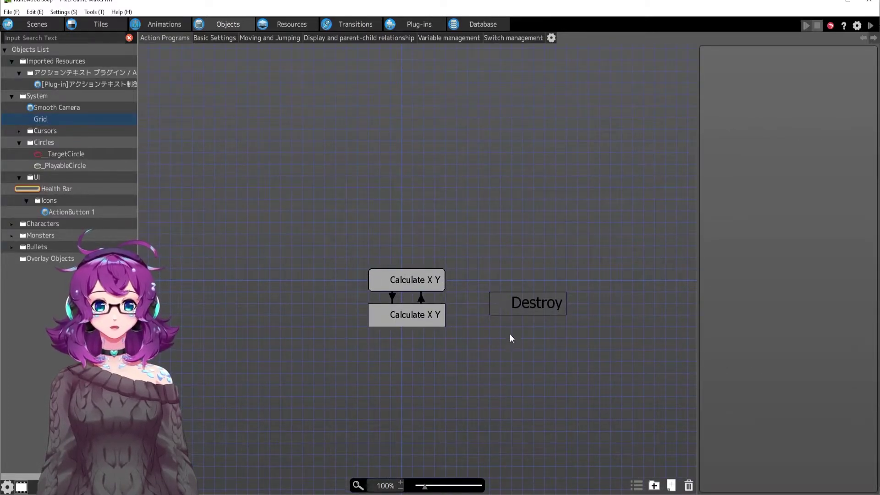
pyautogui.click(419, 275)
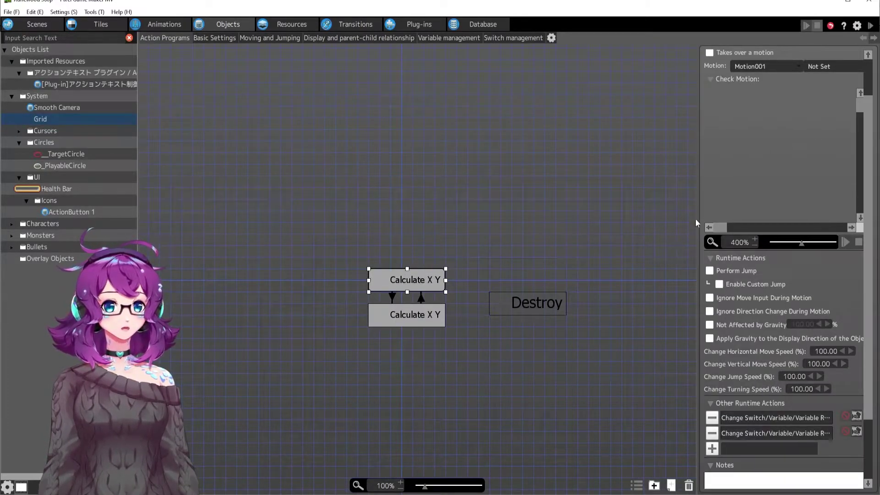
pyautogui.moveTo(677, 432)
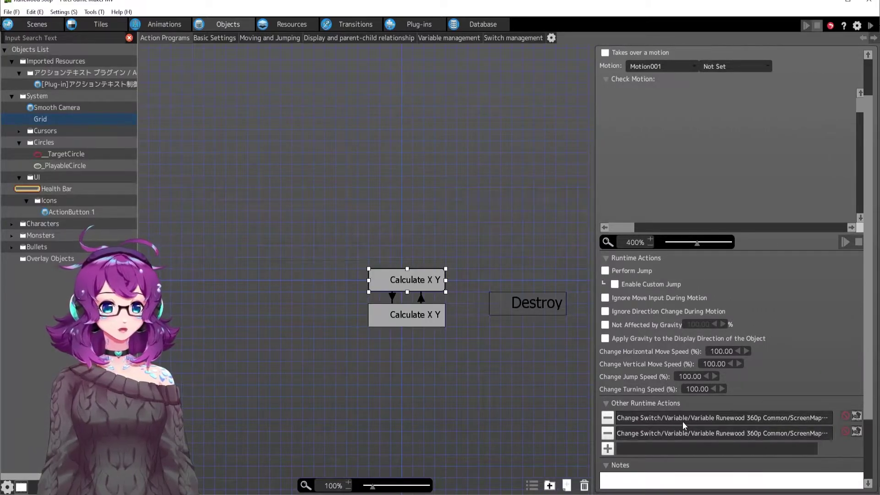
pyautogui.doubleClick(683, 421)
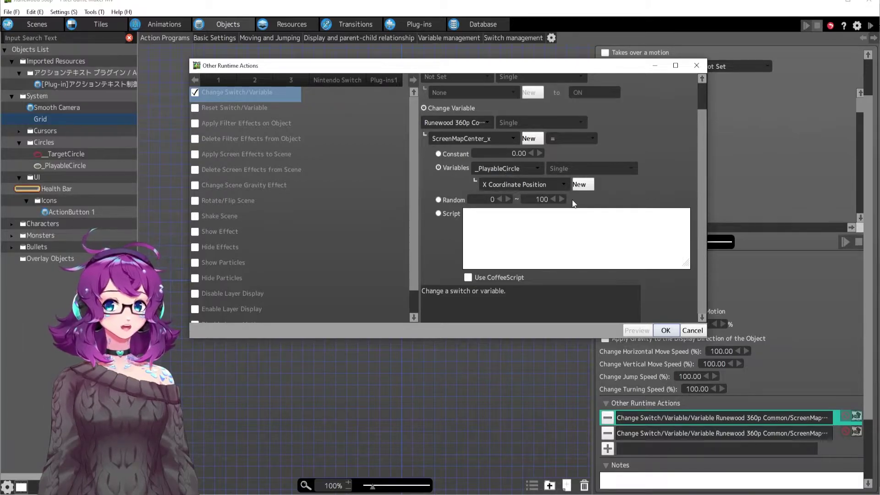
pyautogui.click(666, 330)
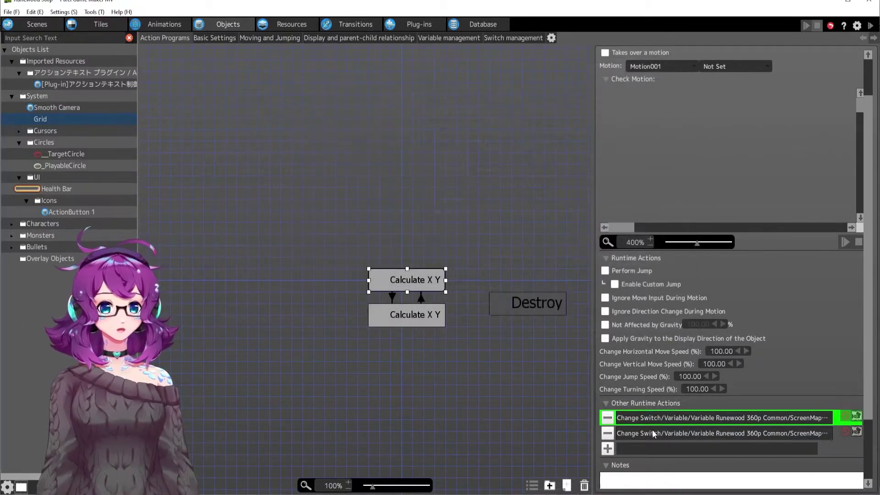
pyautogui.doubleClick(653, 431)
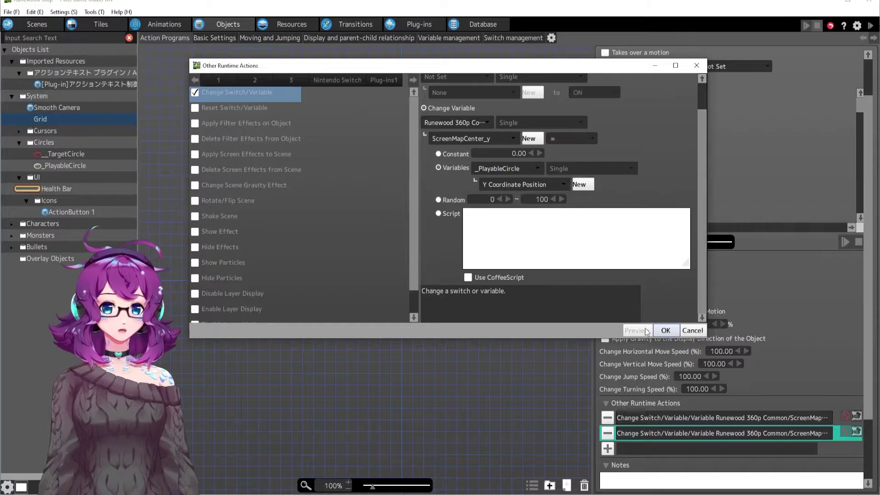
pyautogui.click(666, 330)
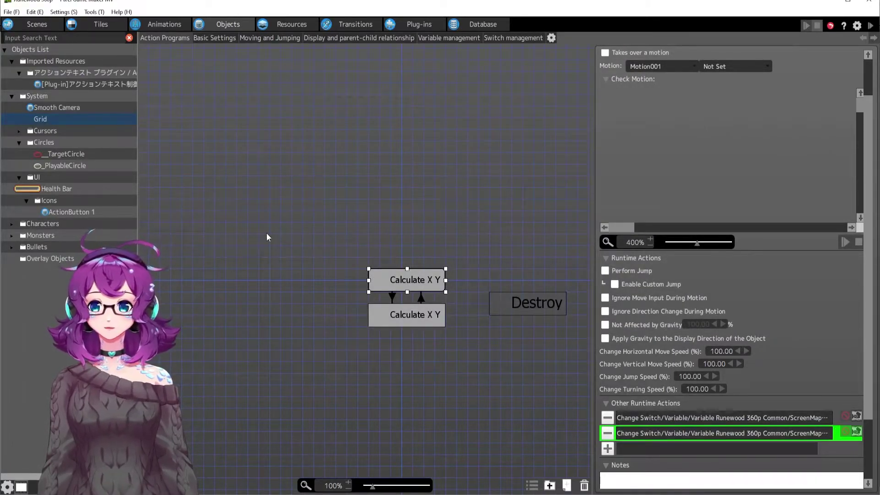
# Open ActionButton 1's action program and examine the runtime actions of Idle Y and Idle X
pyautogui.click(90, 210)
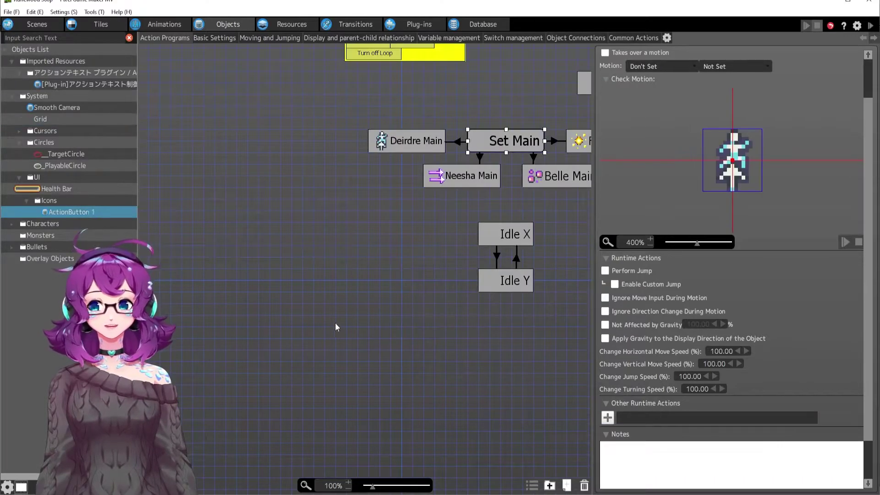
pyautogui.moveTo(456, 342); pyautogui.dragTo(322, 403, button='middle')
pyautogui.moveTo(442, 389); pyautogui.dragTo(429, 435, button='middle')
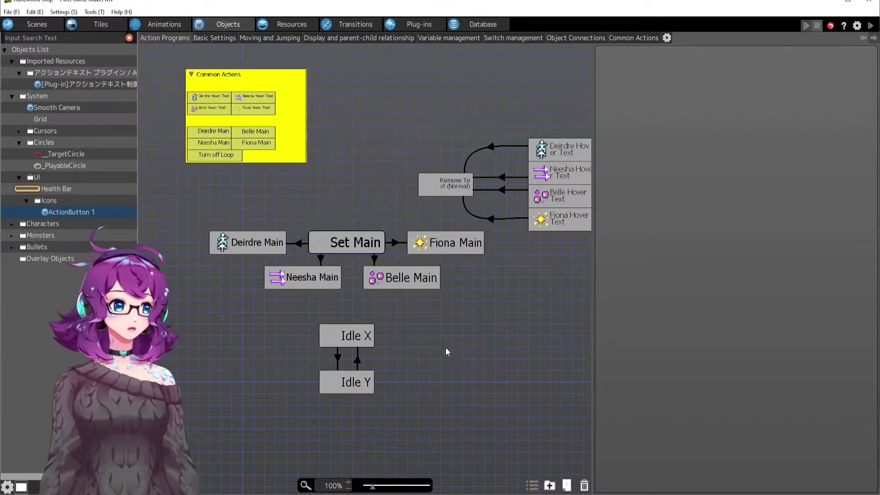
pyautogui.scroll(-3, 444, 403)
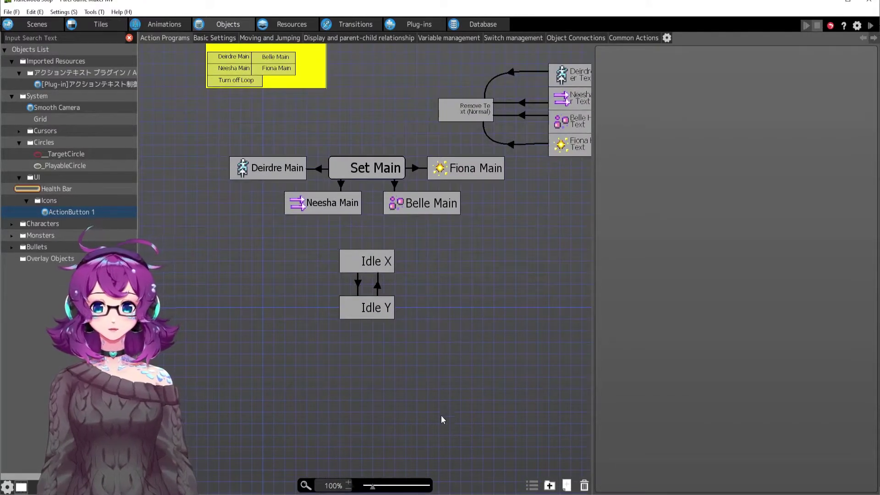
pyautogui.scroll(-1, 470, 351)
pyautogui.click(385, 247)
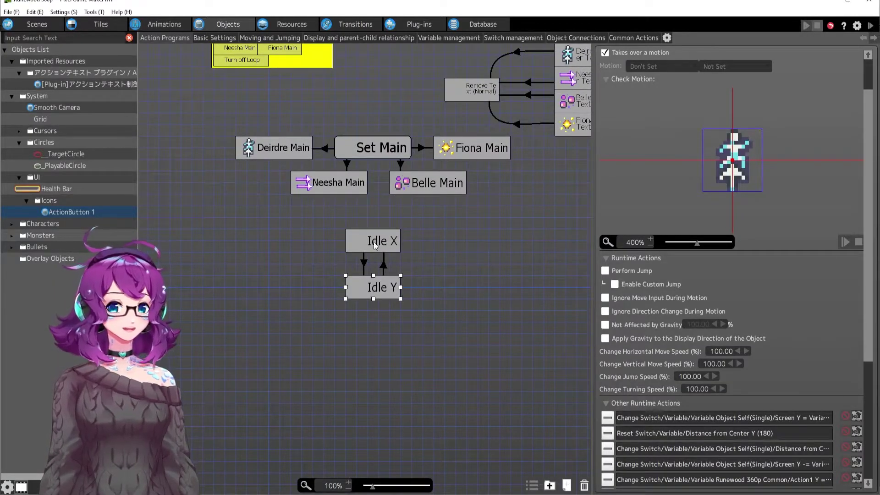
pyautogui.scroll(-3, 720, 426)
pyautogui.scroll(-3, 719, 426)
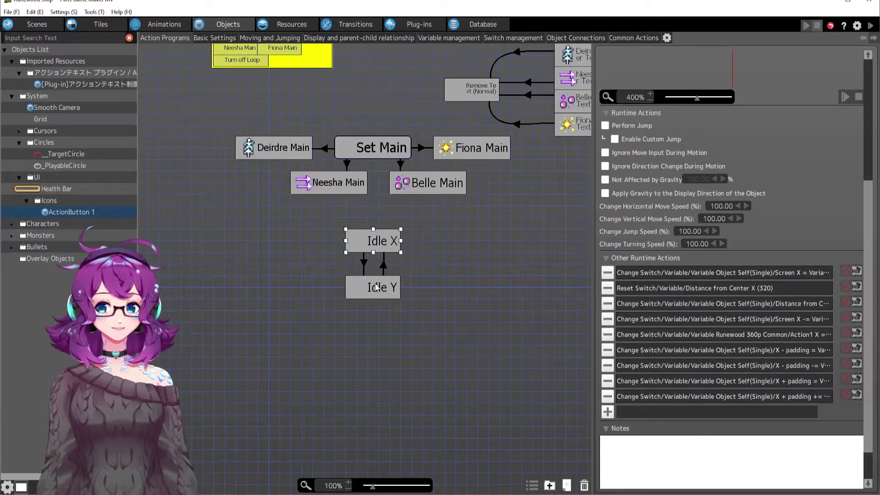
pyautogui.click(383, 246)
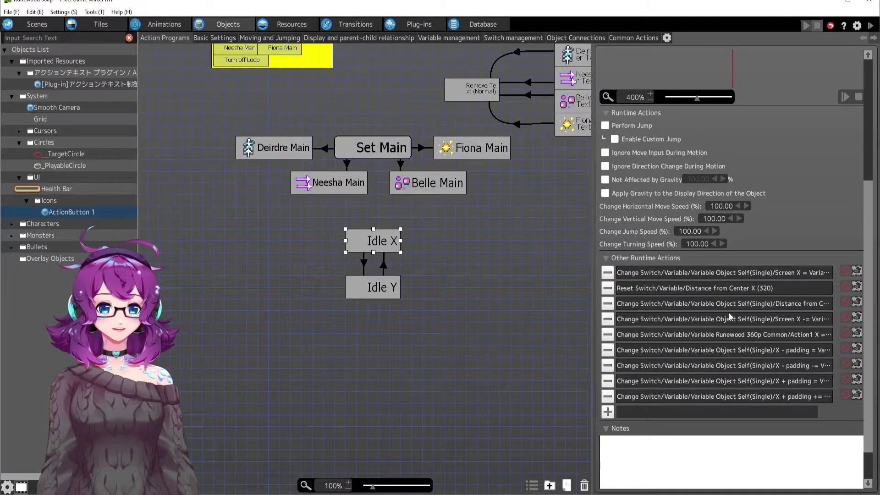
# Examine the first Idle X runtime action, which assigns ScreenMapCenter_x to ActionButton 1's Screen X variable
pyautogui.click(397, 295)
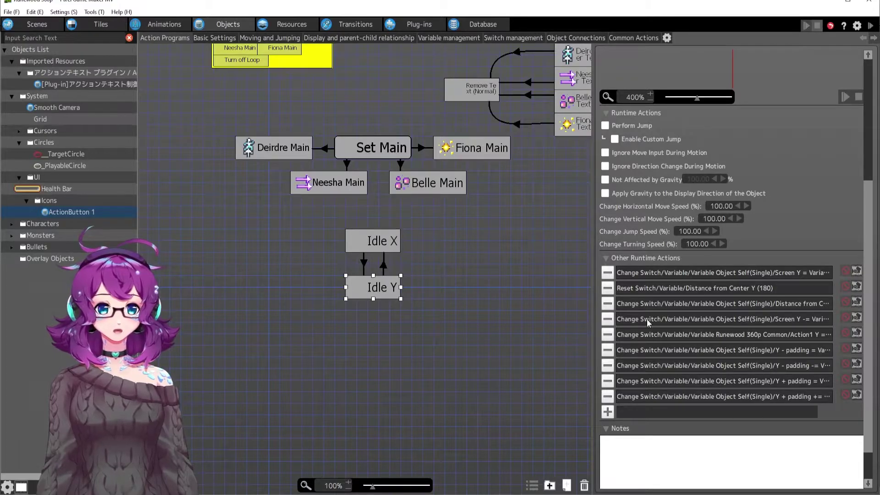
pyautogui.click(394, 249)
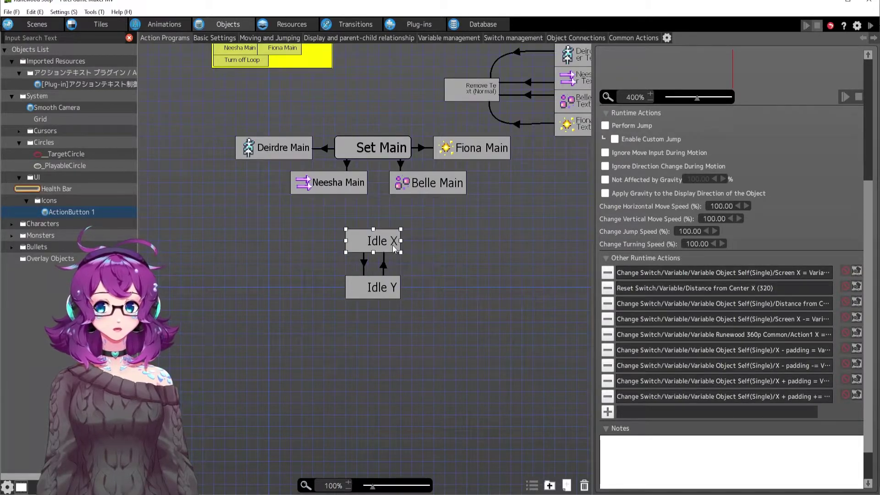
pyautogui.doubleClick(696, 273)
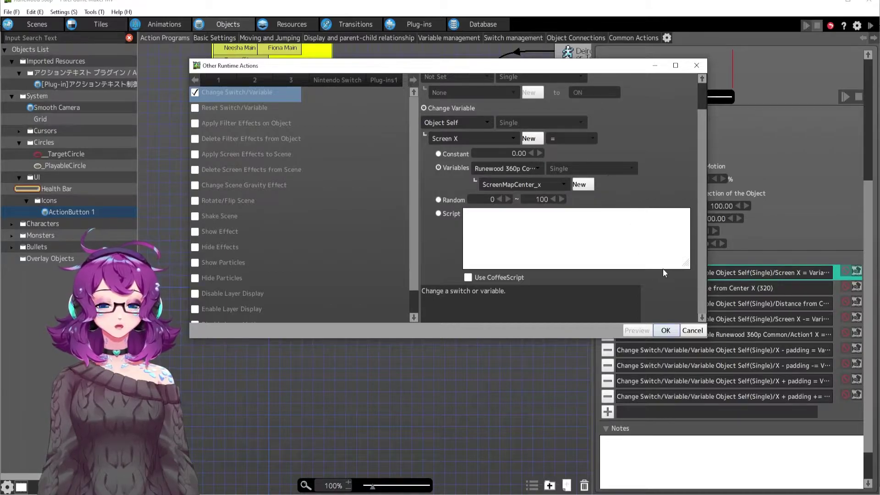
pyautogui.moveTo(489, 69); pyautogui.dragTo(450, 91)
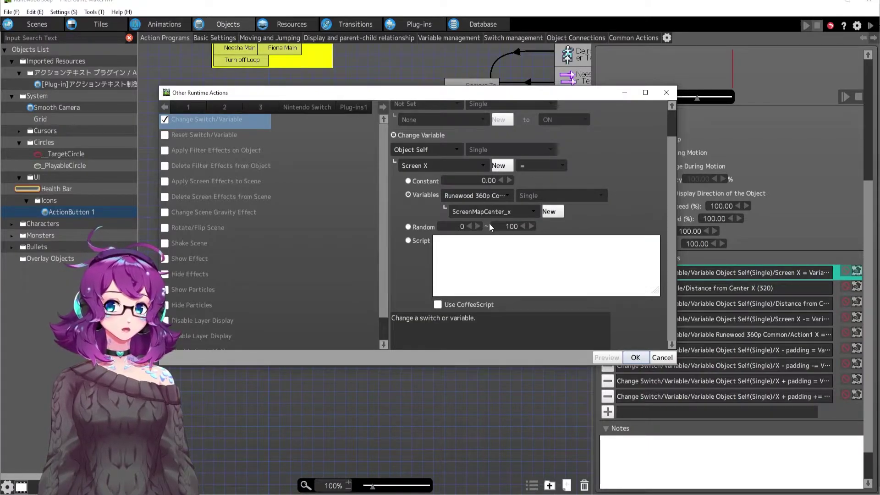
pyautogui.click(635, 357)
# Inspect the Idle X runtime action that resets the Distance from Center X (320) variable
pyautogui.doubleClick(663, 290)
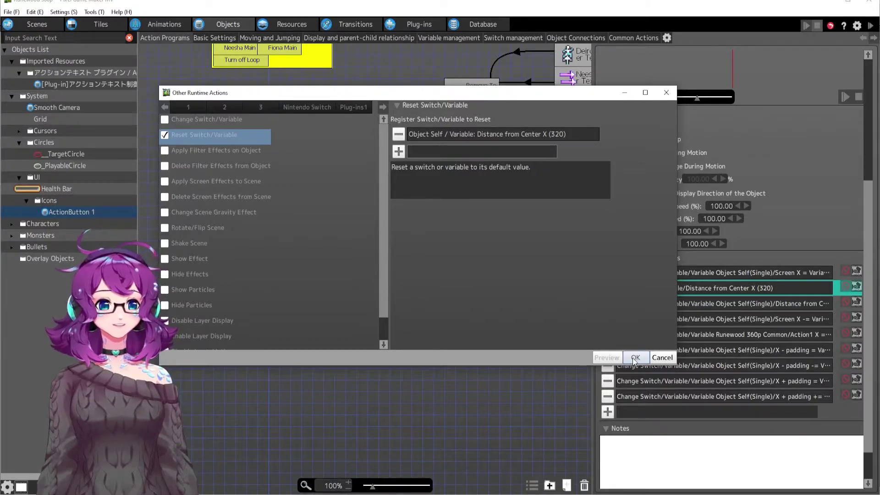
pyautogui.click(662, 357)
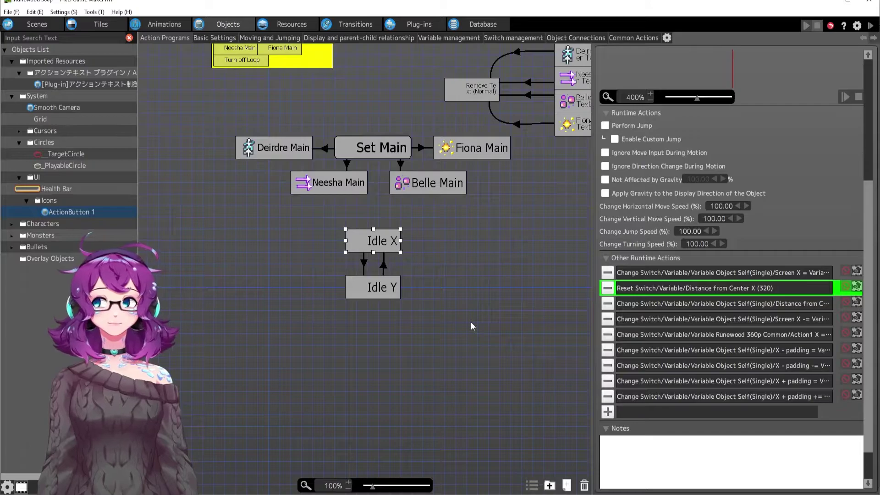
pyautogui.doubleClick(716, 287)
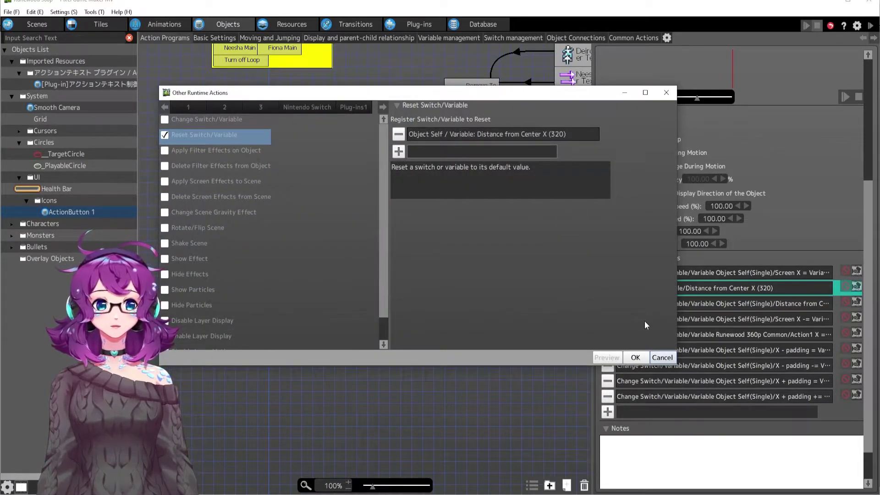
pyautogui.click(635, 358)
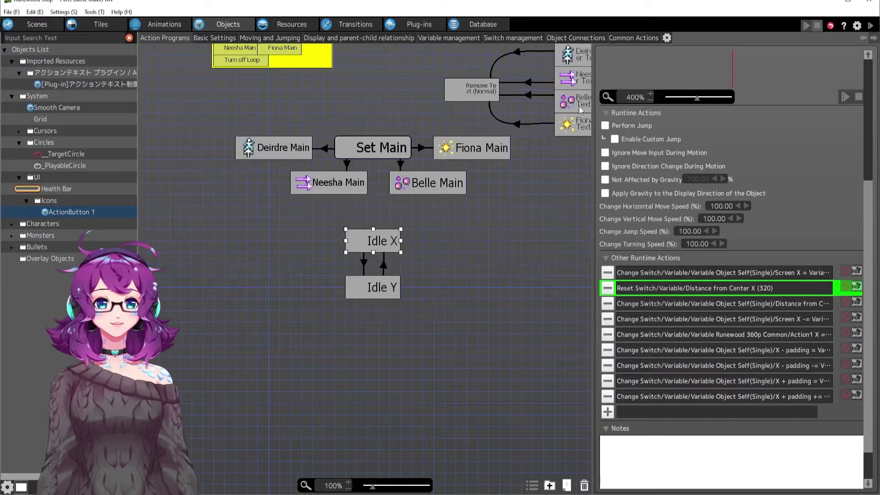
# Compare the default values of ActionButton 1's Distance from Center X (320) and Distance from Center Y (180) variables
pyautogui.click(448, 38)
pyautogui.click(211, 93)
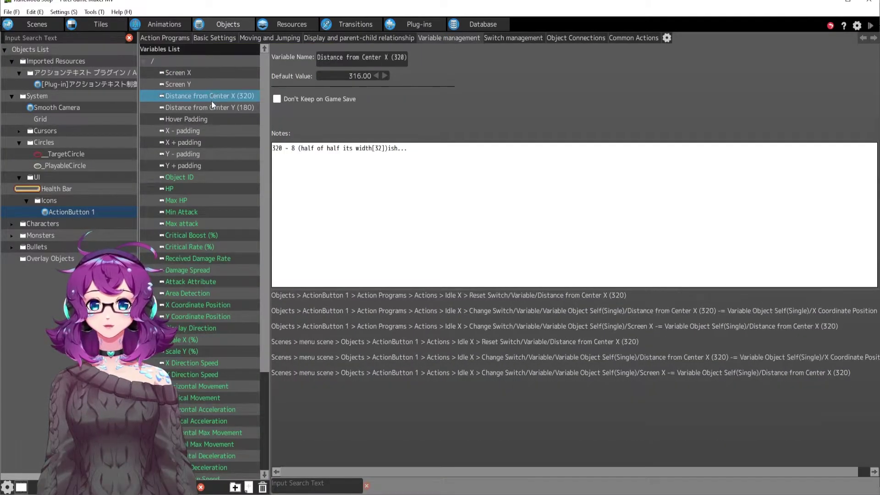
pyautogui.click(211, 107)
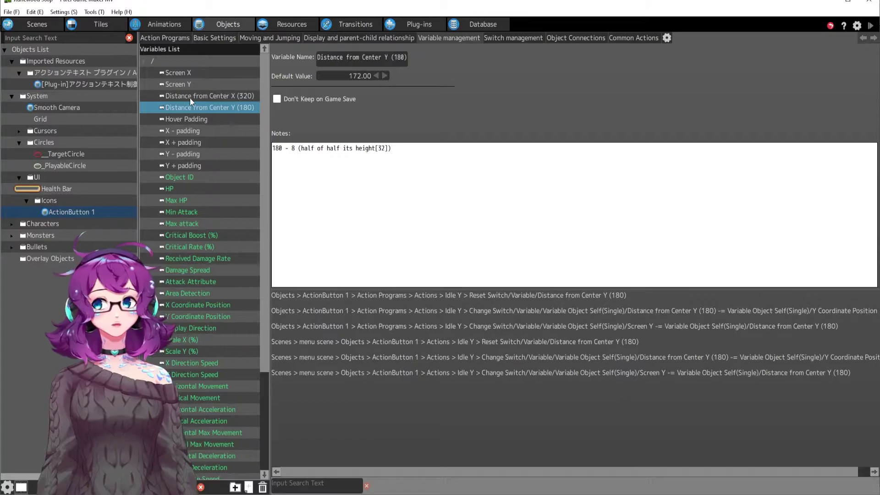
pyautogui.click(190, 97)
pyautogui.click(206, 108)
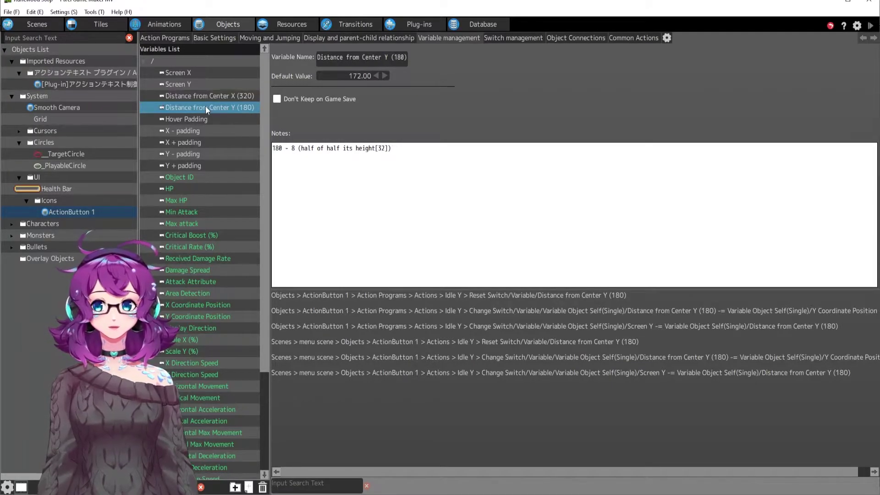
# Back in Idle X, review the Distance from Center X reset and the action subtracting X Coordinate Position from that variable
pyautogui.click(173, 41)
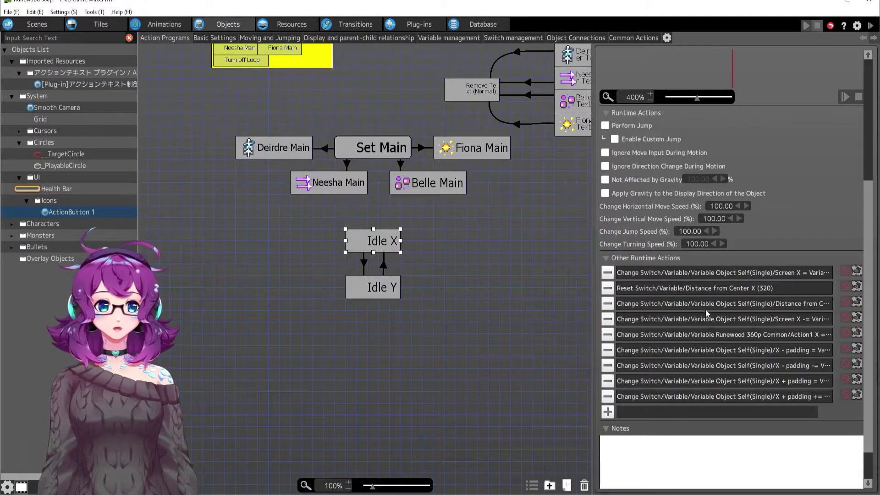
pyautogui.doubleClick(665, 288)
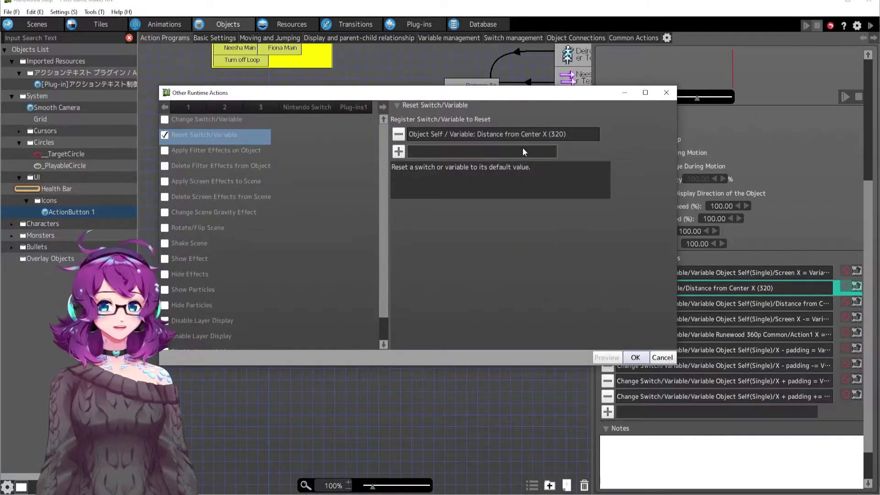
pyautogui.click(635, 357)
pyautogui.doubleClick(664, 306)
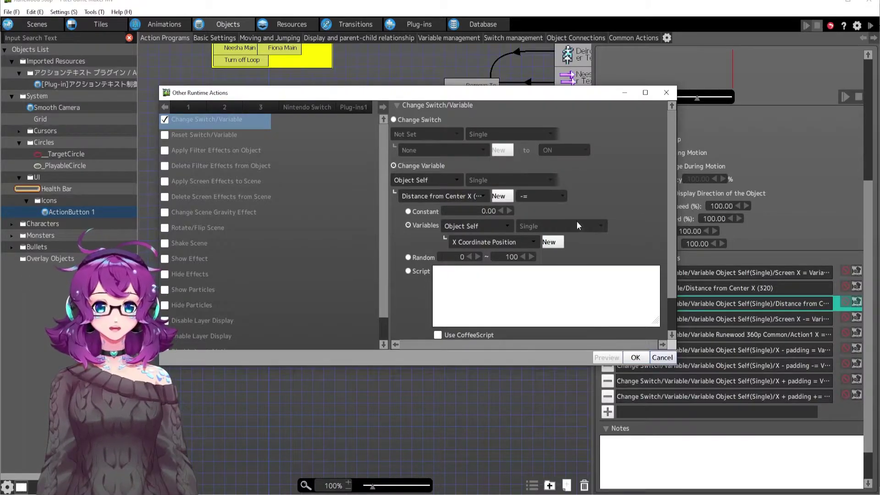
pyautogui.moveTo(426, 97)
pyautogui.mouseDown()
pyautogui.moveTo(331, 95)
pyautogui.moveTo(423, 97)
pyautogui.mouseUp()
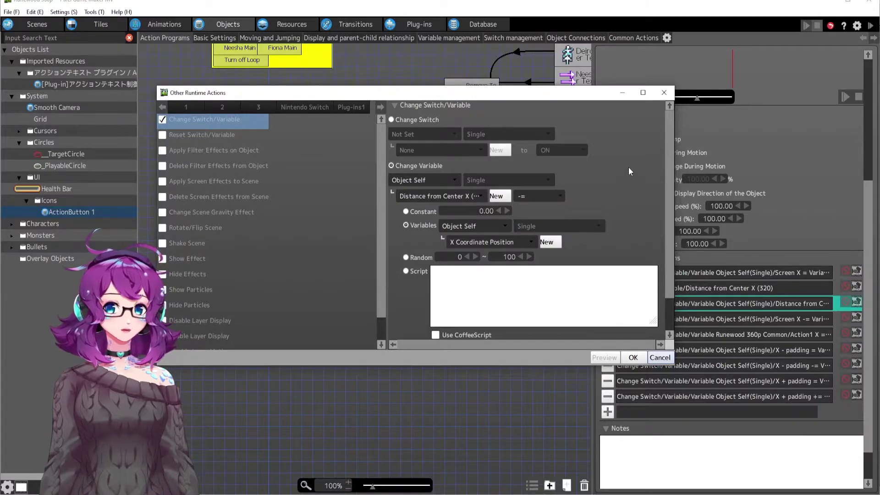
pyautogui.click(632, 357)
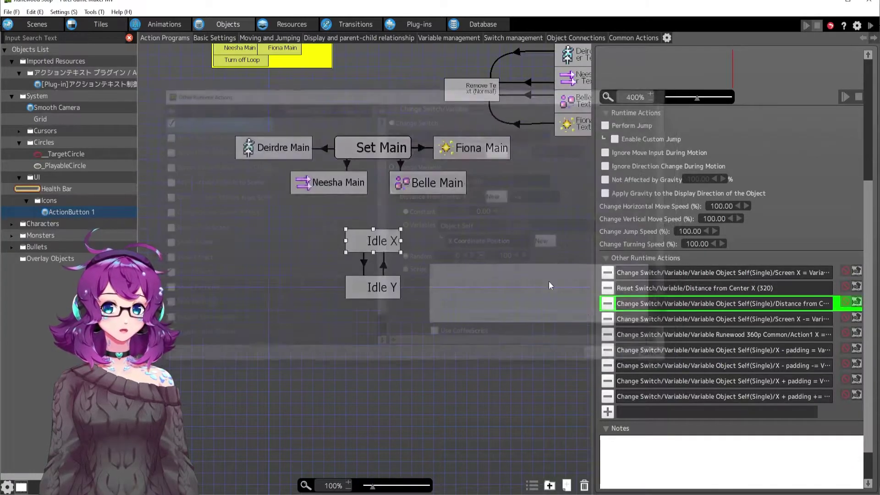
pyautogui.click(288, 24)
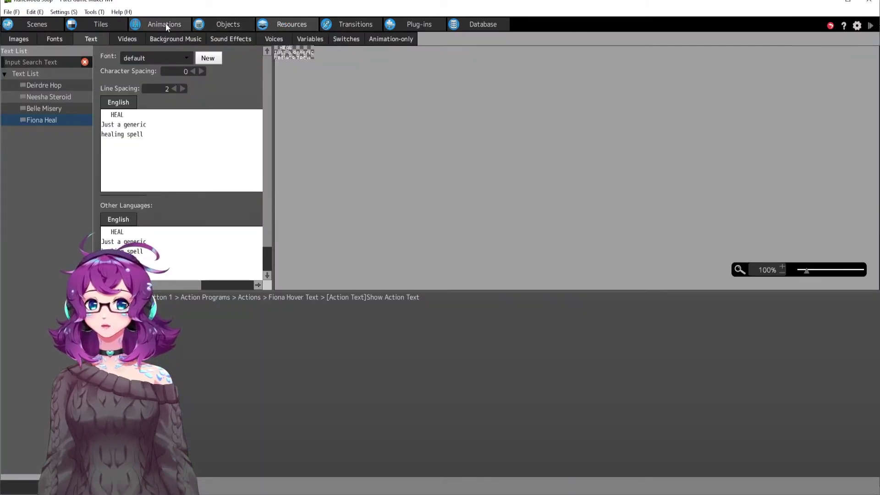
pyautogui.click(147, 24)
pyautogui.click(228, 24)
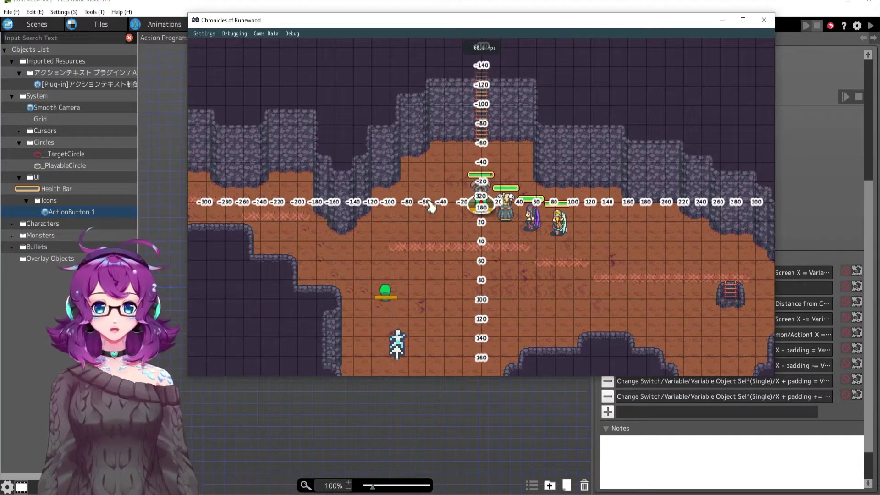
# In the running test game, display the debug object information, examine ActionButton 1's position, and close the game
pyautogui.moveTo(400, 343)
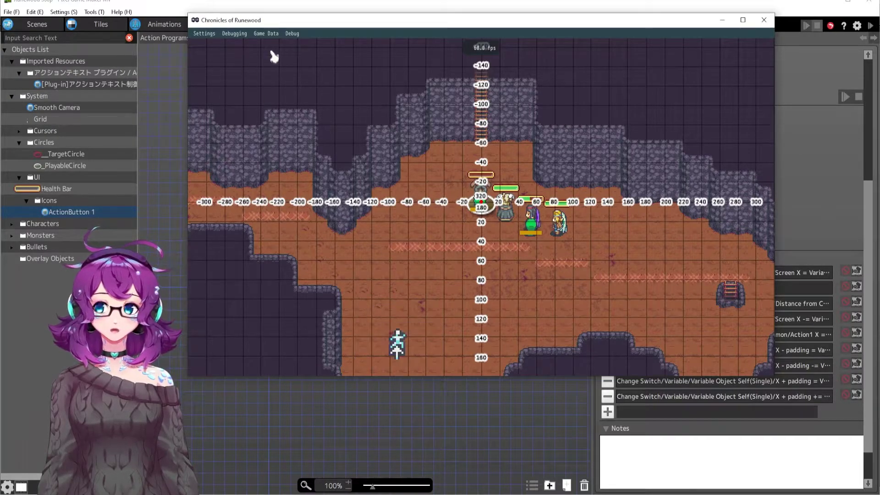
pyautogui.click(292, 34)
pyautogui.click(310, 53)
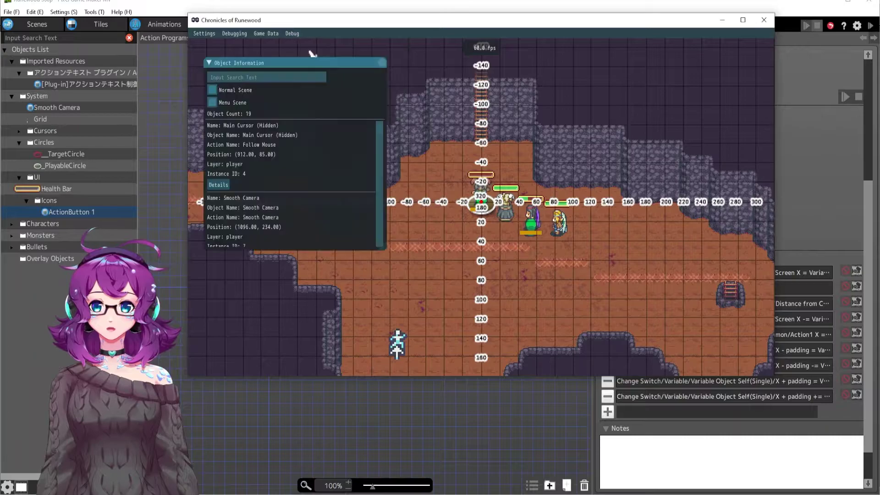
pyautogui.moveTo(378, 128); pyautogui.dragTo(386, 251)
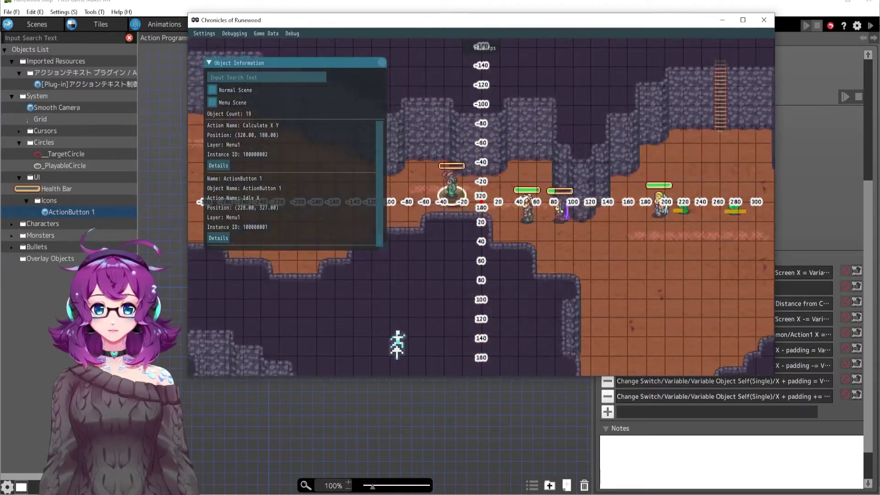
pyautogui.moveTo(389, 346)
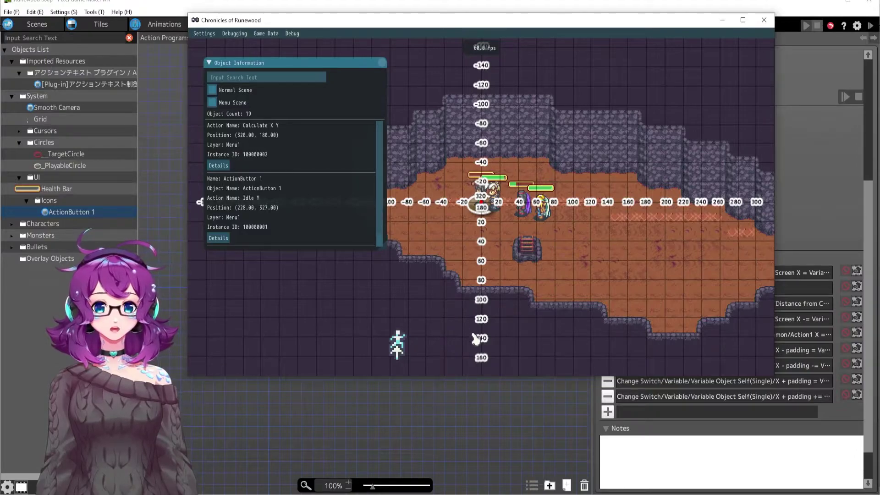
pyautogui.click(763, 20)
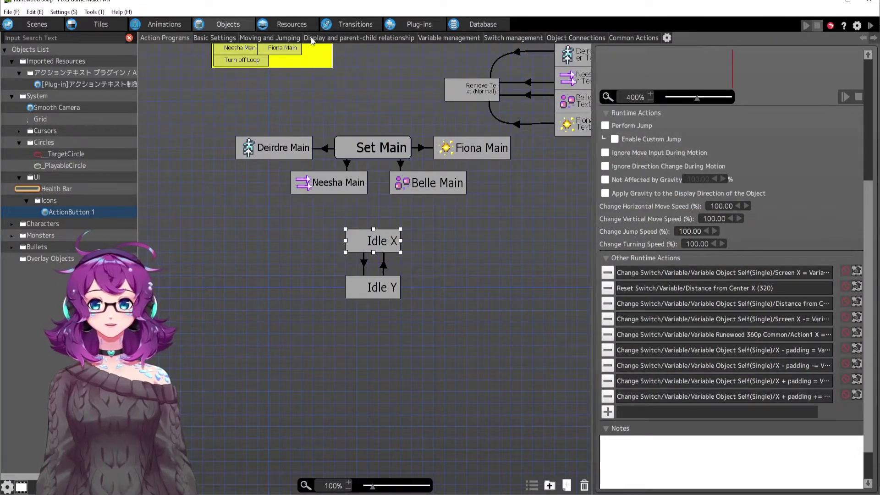
# Examine the notes explaining the offsets in ActionButton 1's Distance from Center X (320) and Distance from Center Y (180) variables
pyautogui.click(447, 38)
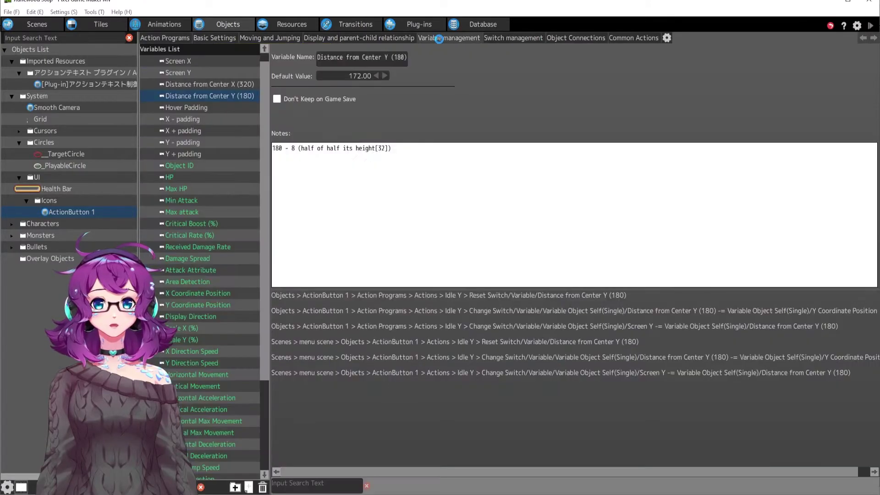
pyautogui.click(215, 84)
pyautogui.click(466, 177)
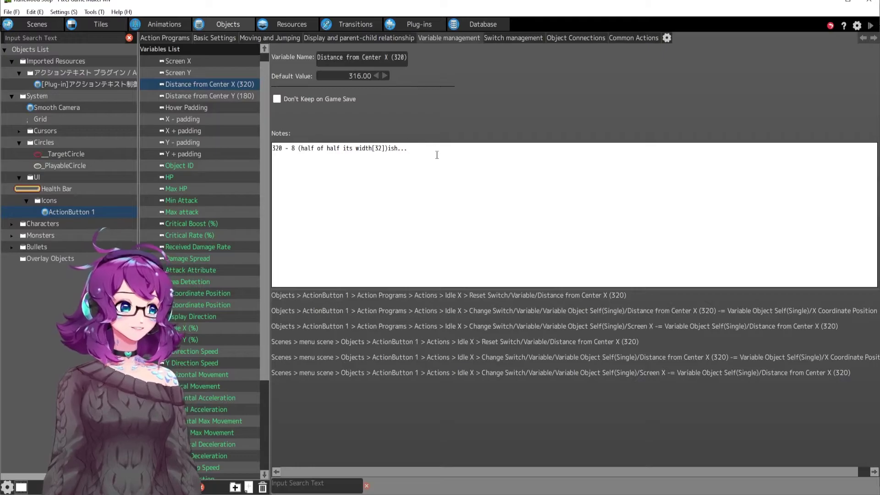
pyautogui.moveTo(436, 154); pyautogui.dragTo(391, 146)
pyautogui.click(459, 171)
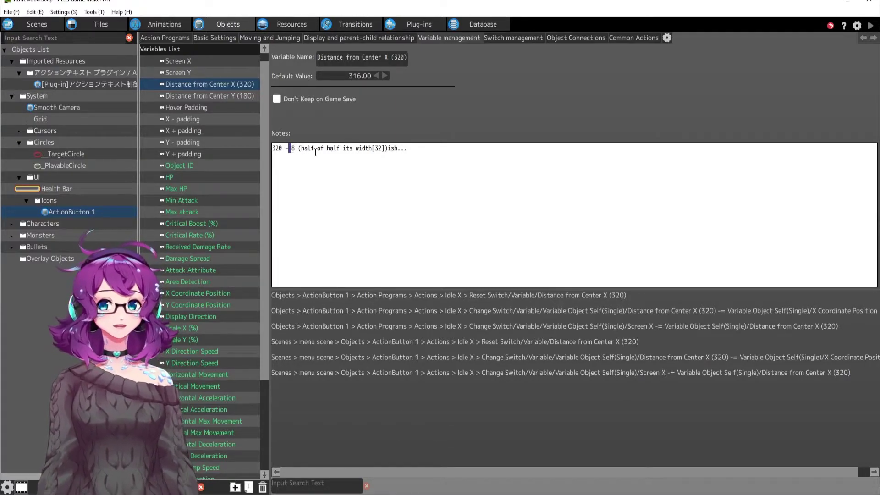
pyautogui.moveTo(301, 147); pyautogui.dragTo(385, 148)
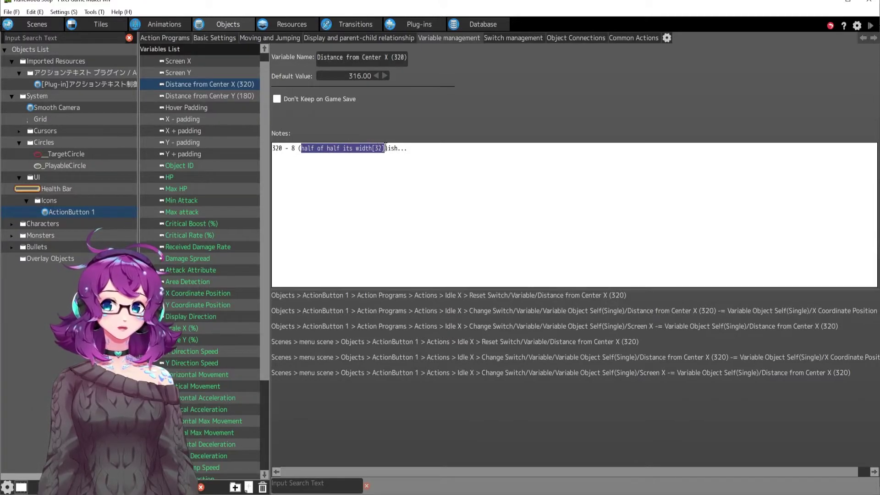
pyautogui.click(373, 151)
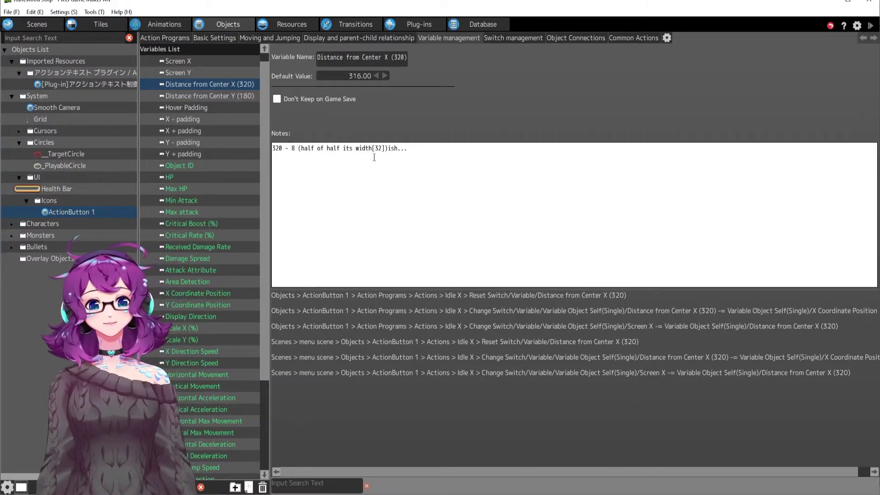
pyautogui.click(426, 156)
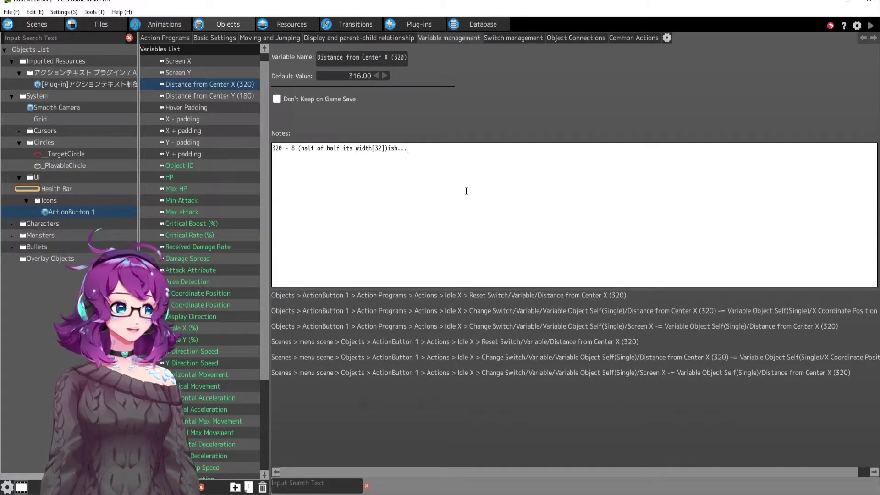
pyautogui.click(218, 97)
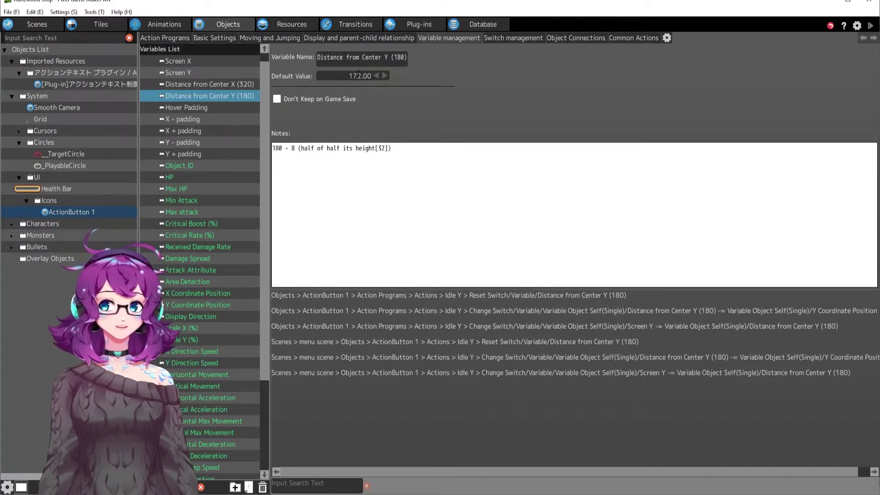
pyautogui.click(231, 84)
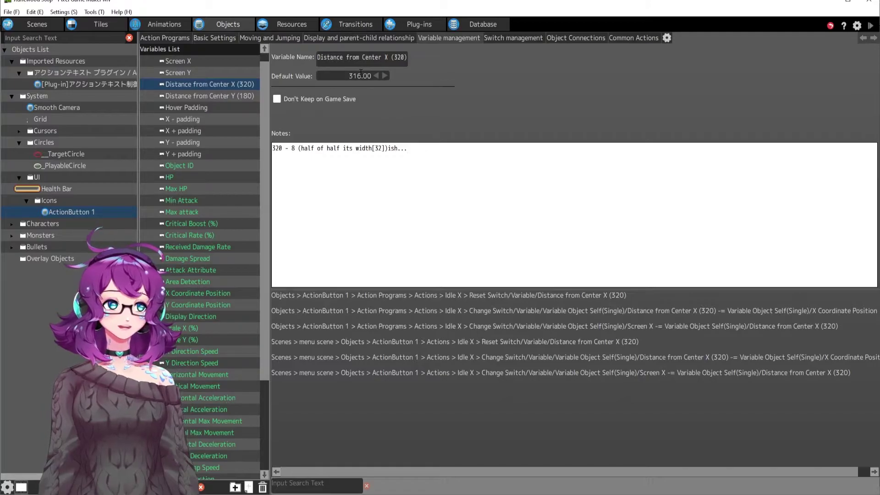
# In ActionButton 1's Idle X action, review the subtraction of X Coordinate Position from Distance from Center X and the Screen X subtraction
pyautogui.click(184, 38)
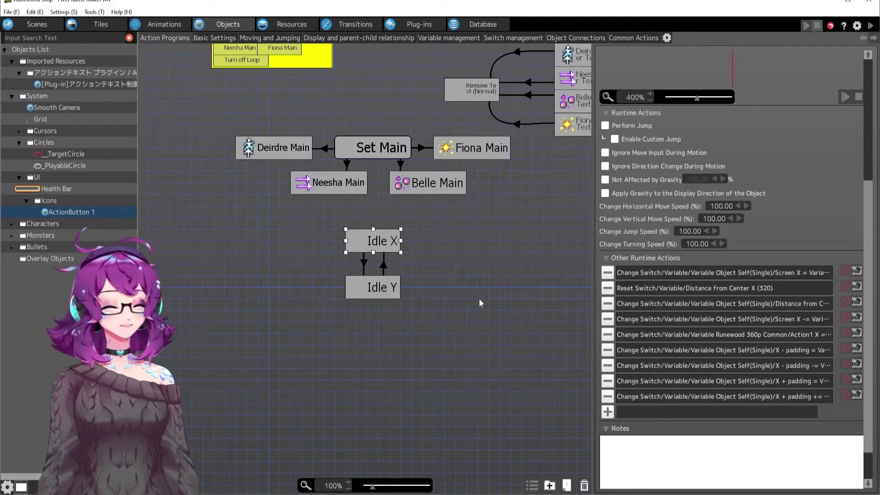
pyautogui.doubleClick(681, 302)
pyautogui.scroll(-1, 613, 217)
pyautogui.scroll(1, 613, 216)
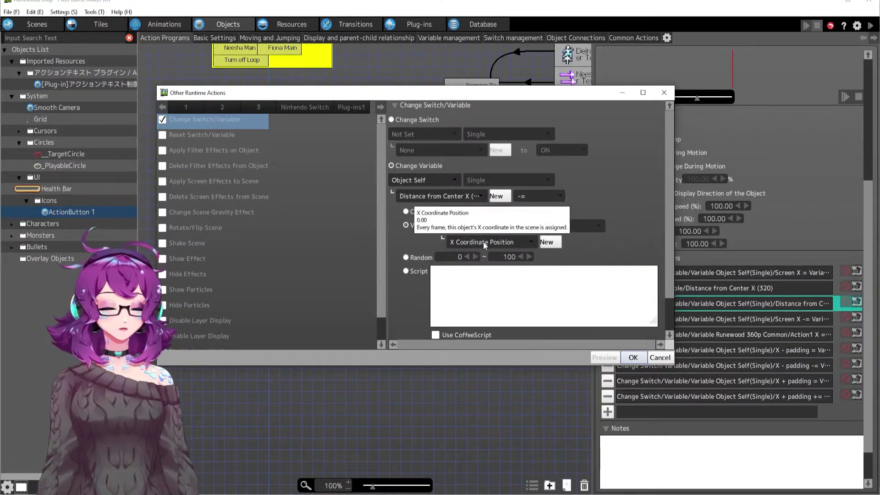
pyautogui.click(632, 357)
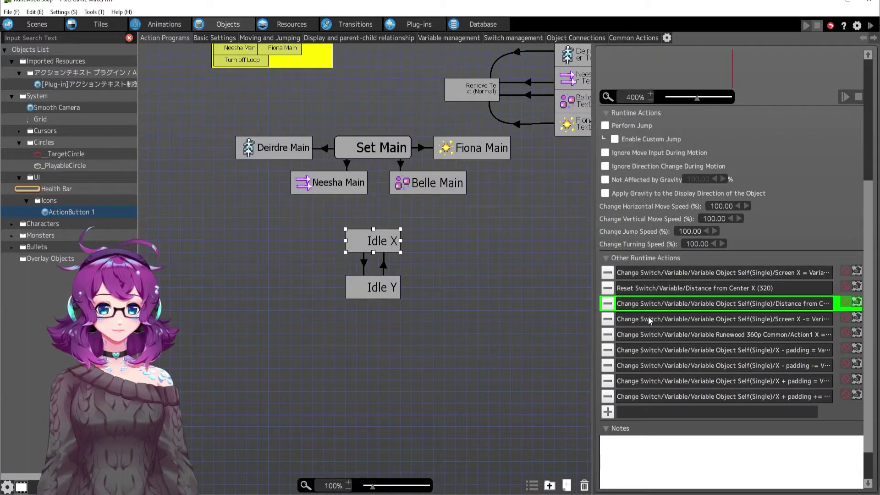
pyautogui.doubleClick(649, 320)
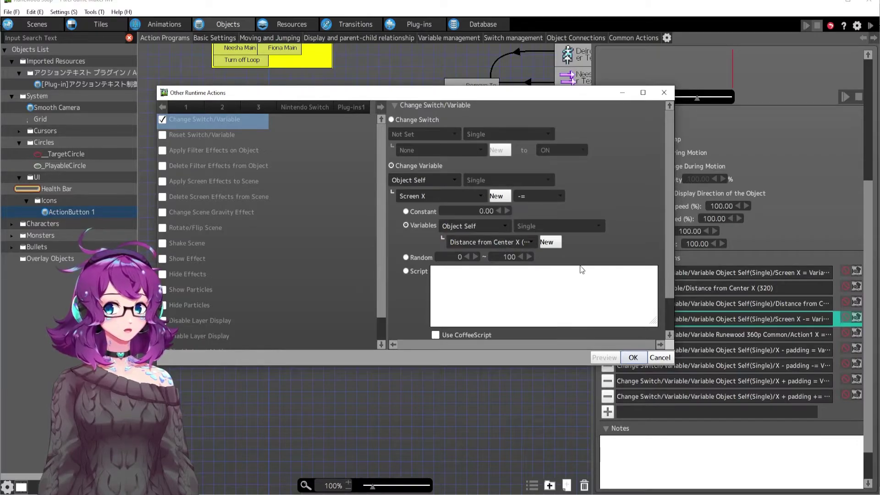
pyautogui.click(644, 358)
# Trace Idle X's calculation from assigning ScreenMapCenter_x to Screen X through to assigning Screen X to Action1 X
pyautogui.doubleClick(680, 274)
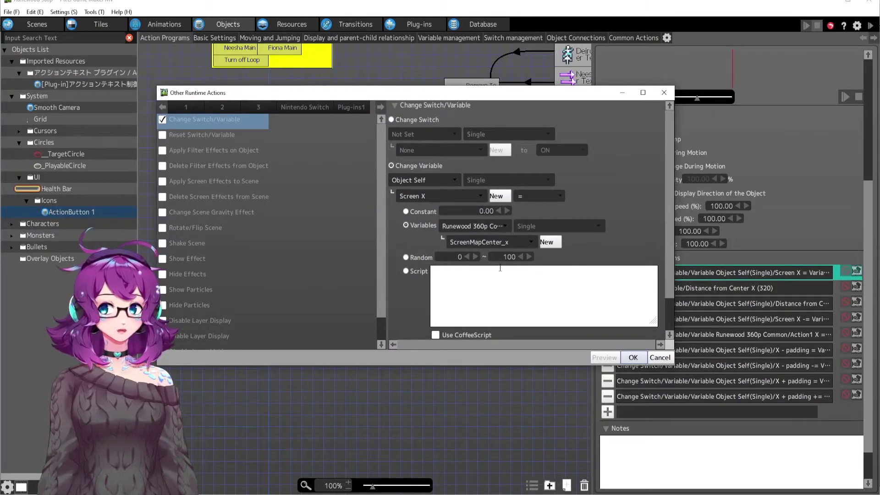
pyautogui.click(632, 357)
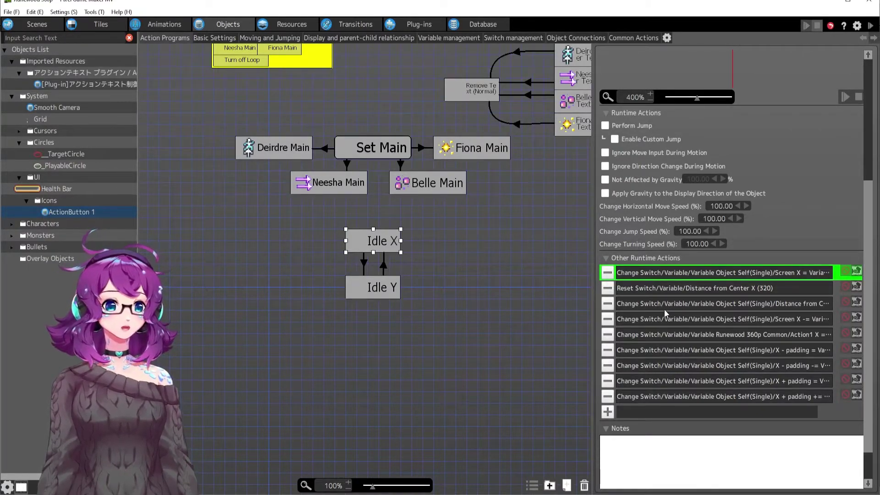
pyautogui.doubleClick(653, 304)
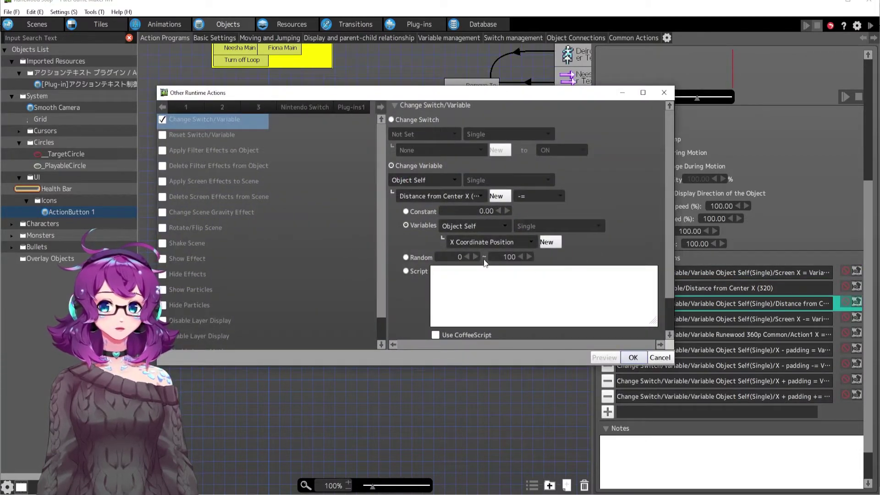
pyautogui.click(632, 358)
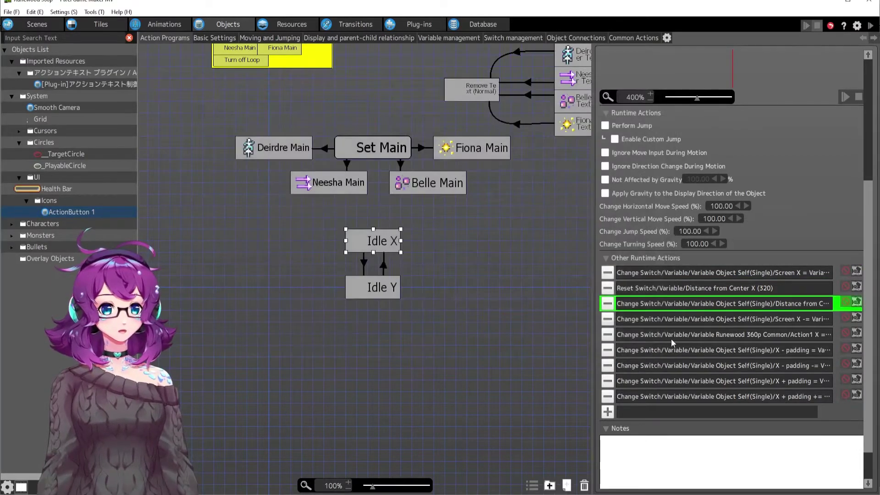
pyautogui.doubleClick(702, 317)
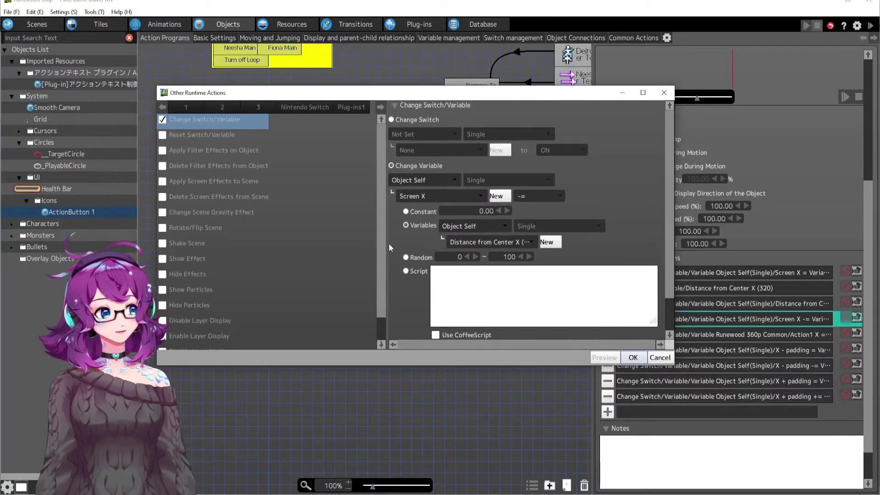
pyautogui.click(633, 358)
pyautogui.doubleClick(663, 334)
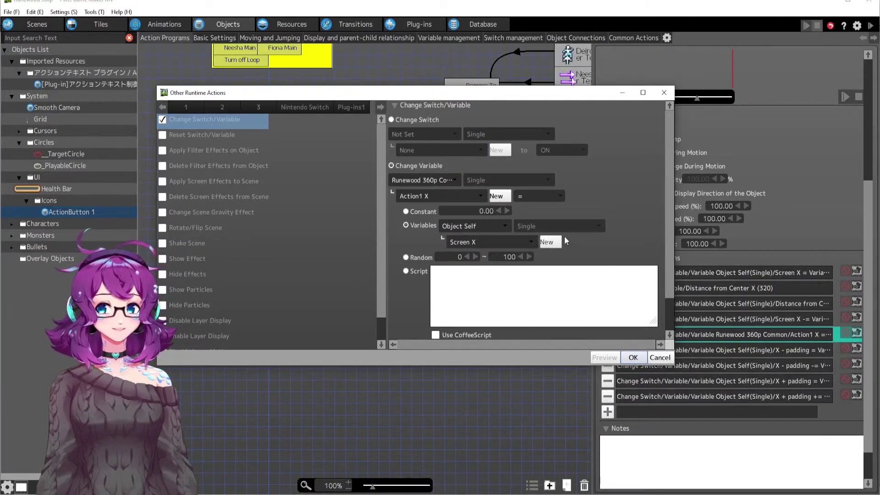
pyautogui.click(629, 357)
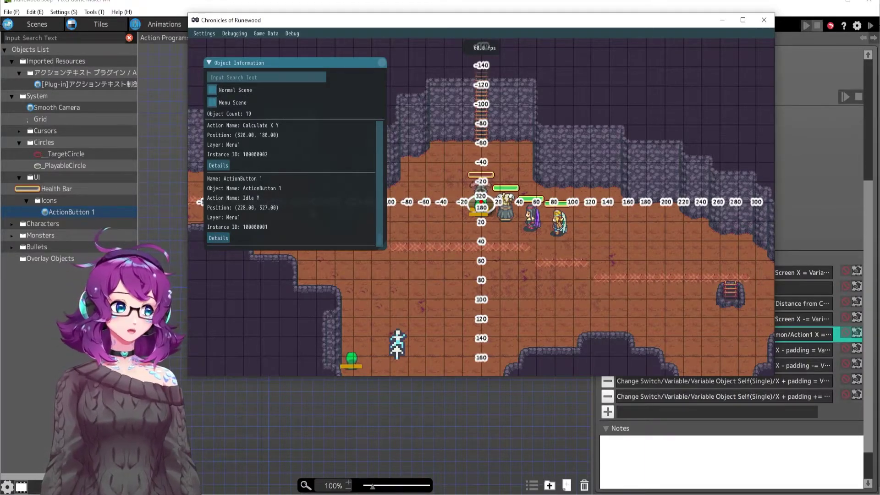
# In the test game, display the common variables data, compare Action1 X and Y across the map, and close the game
pyautogui.click(292, 33)
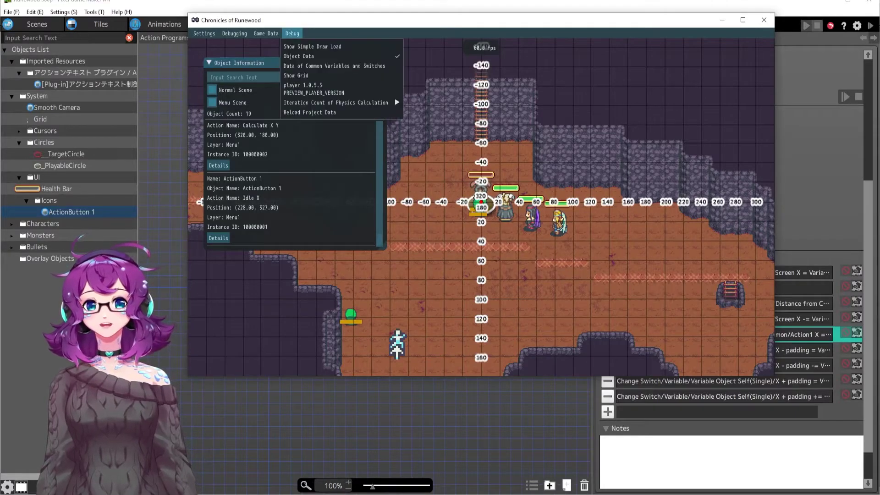
pyautogui.click(334, 66)
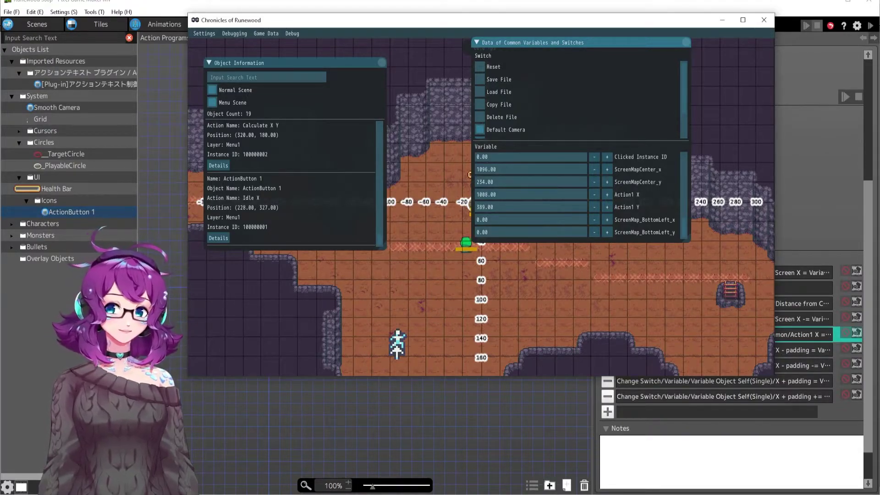
pyautogui.moveTo(352, 328); pyautogui.dragTo(547, 288)
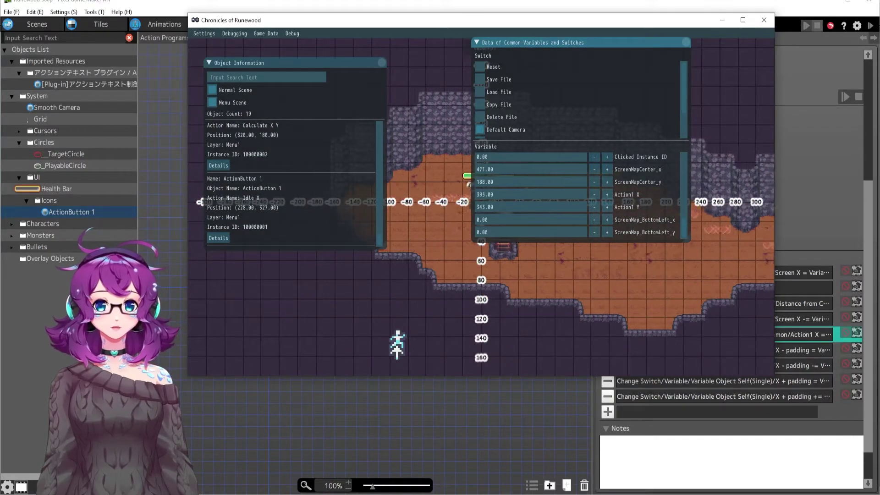
pyautogui.moveTo(394, 350)
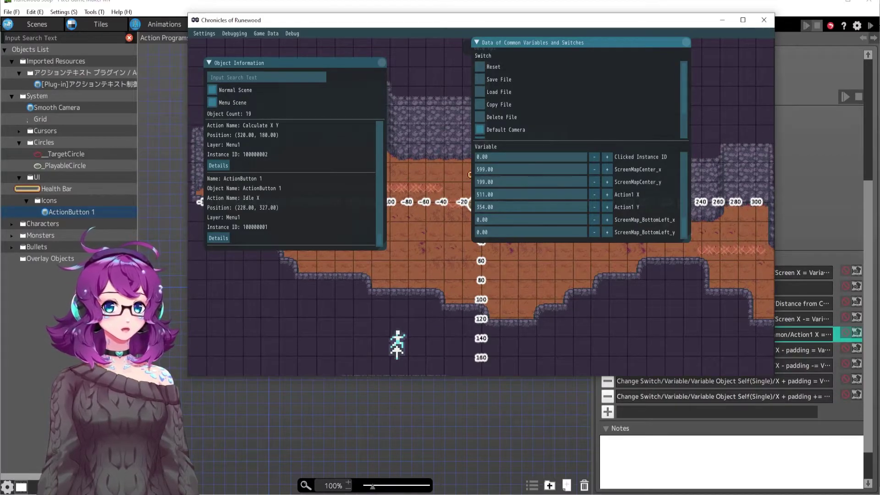
pyautogui.click(763, 20)
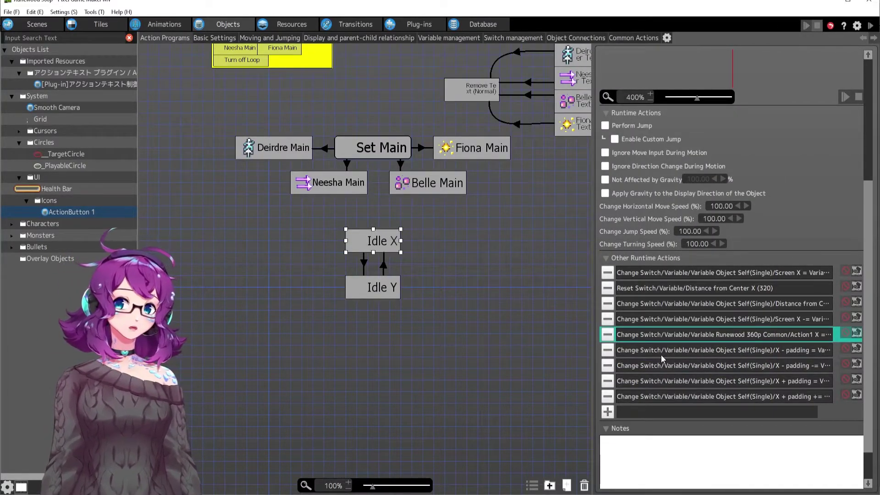
# Move around in the test game, check the action button's hover text against Action1 X and Y, and close the game
pyautogui.click(370, 292)
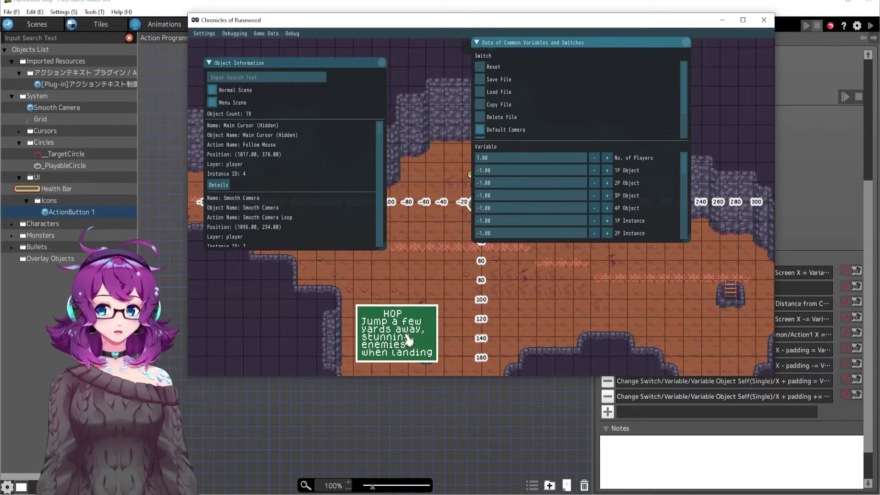
pyautogui.click(409, 340)
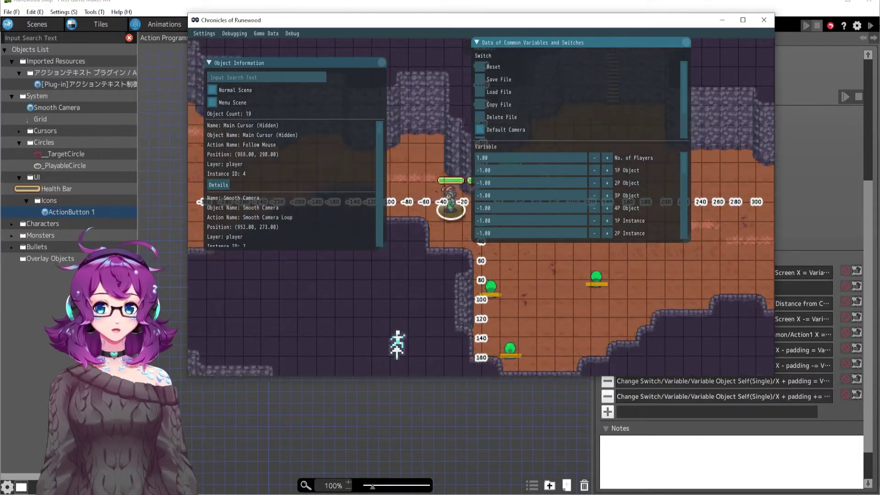
pyautogui.press('a')
pyautogui.press('w')
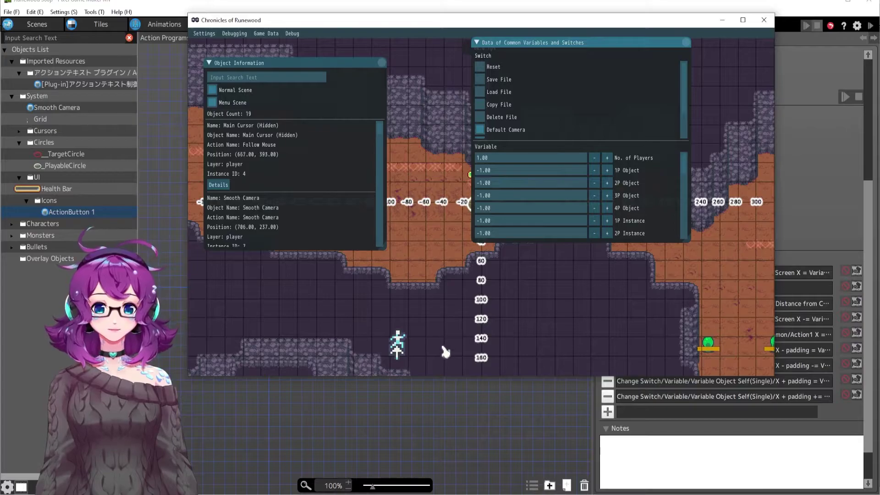
pyautogui.moveTo(405, 355)
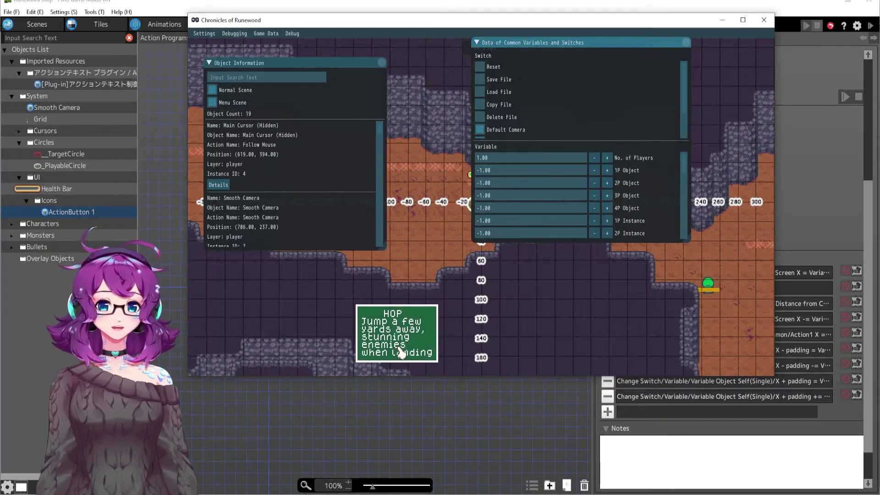
pyautogui.scroll(-3, 532, 197)
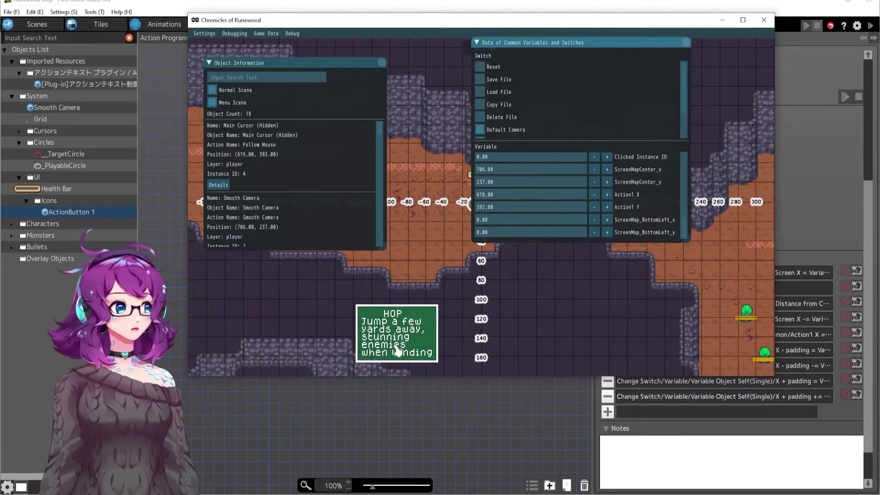
pyautogui.click(764, 20)
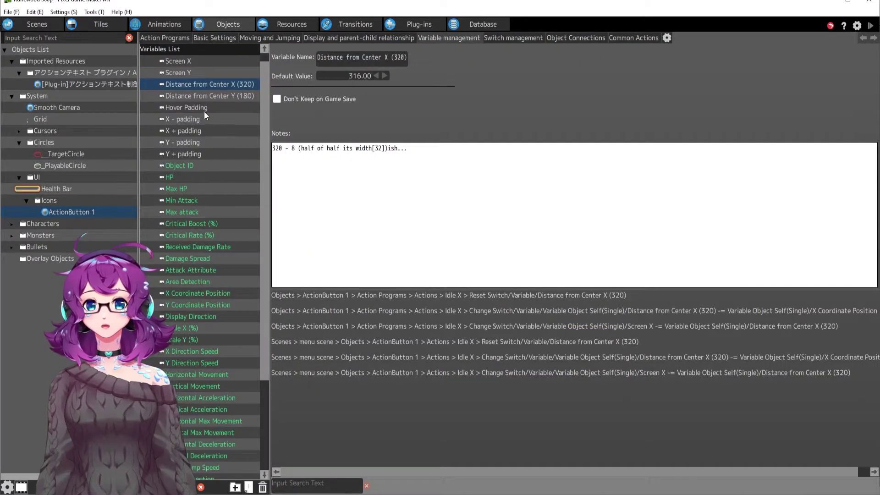
# Set the default value of ActionButton 1's Hover Padding variable to 100
pyautogui.click(198, 108)
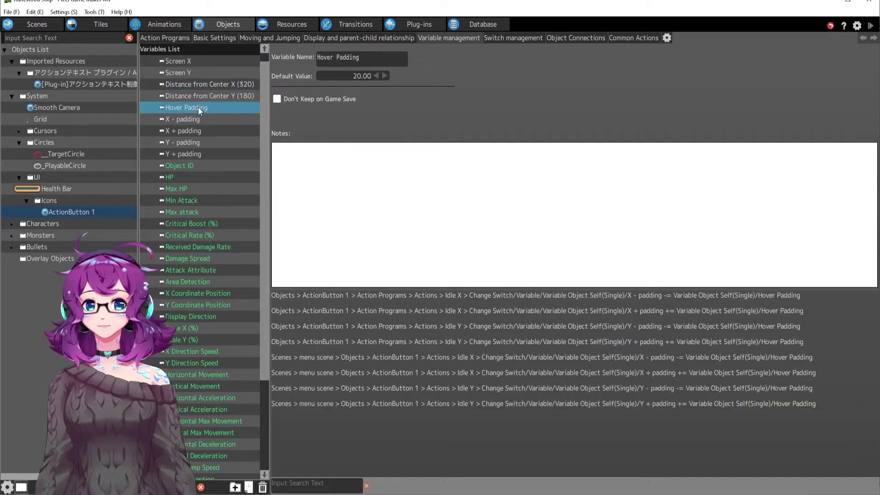
pyautogui.doubleClick(357, 76)
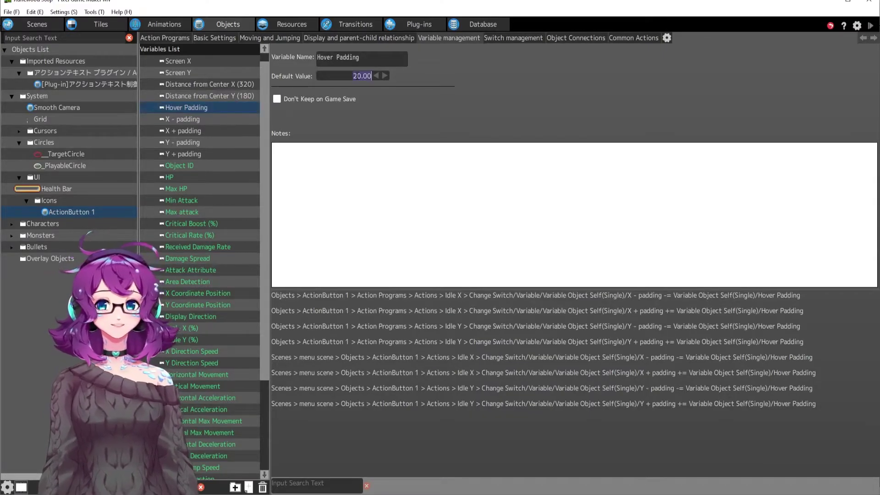
pyautogui.write('100')
pyautogui.press('Return')
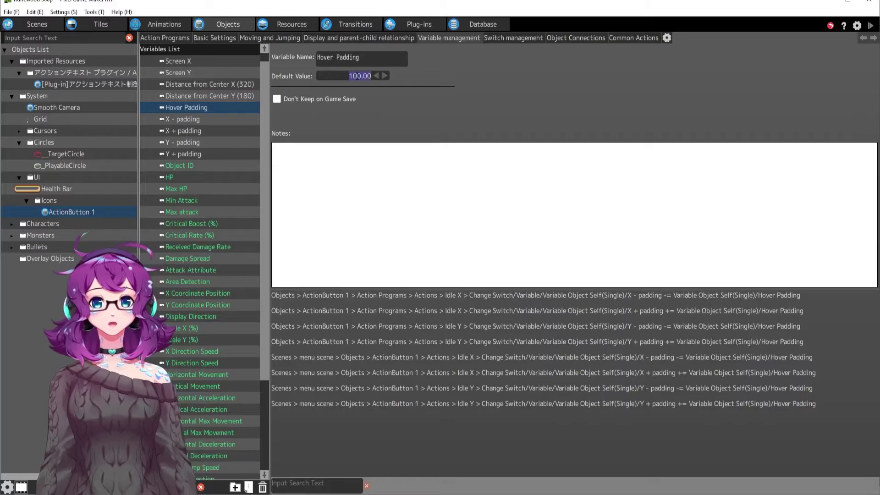
# Test-run the game with the enlarged hover padding, close it, and restore the Hover Padding default to 20
pyautogui.click(870, 26)
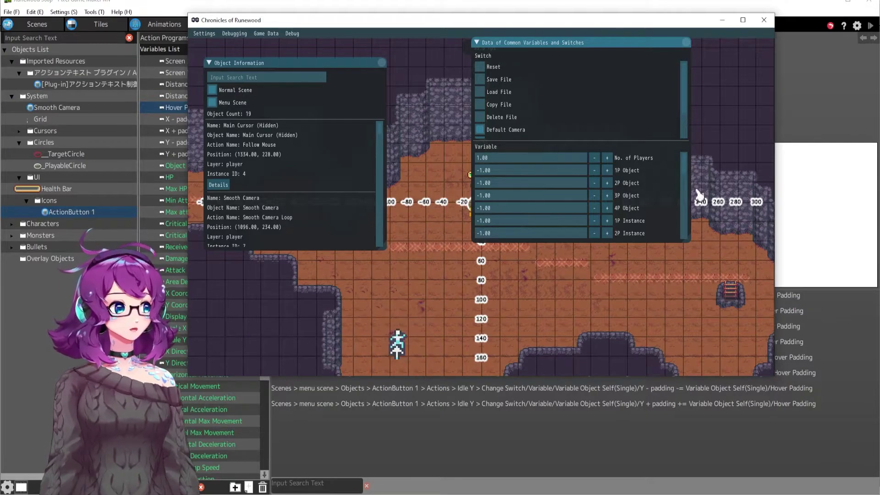
pyautogui.click(764, 19)
pyautogui.click(362, 76)
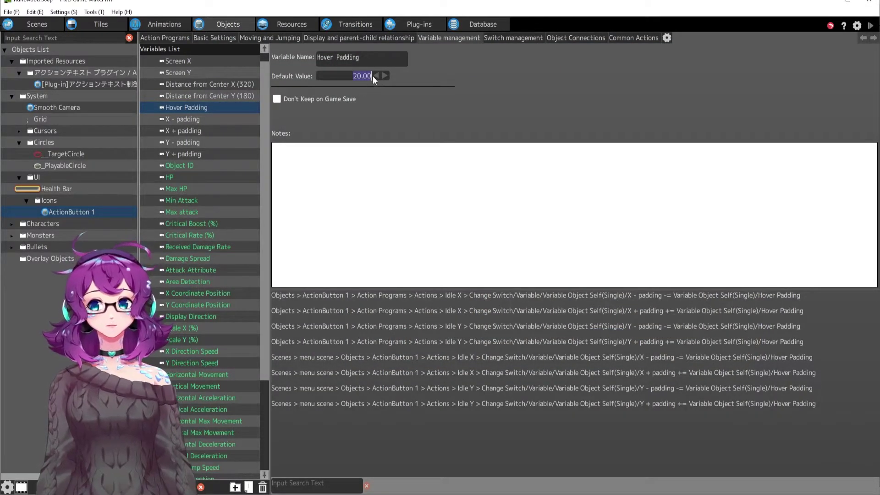
# Look through ActionButton 1's X - padding, X + padding, Y - padding and Y + padding variables and where they are used
pyautogui.click(198, 121)
pyautogui.click(197, 133)
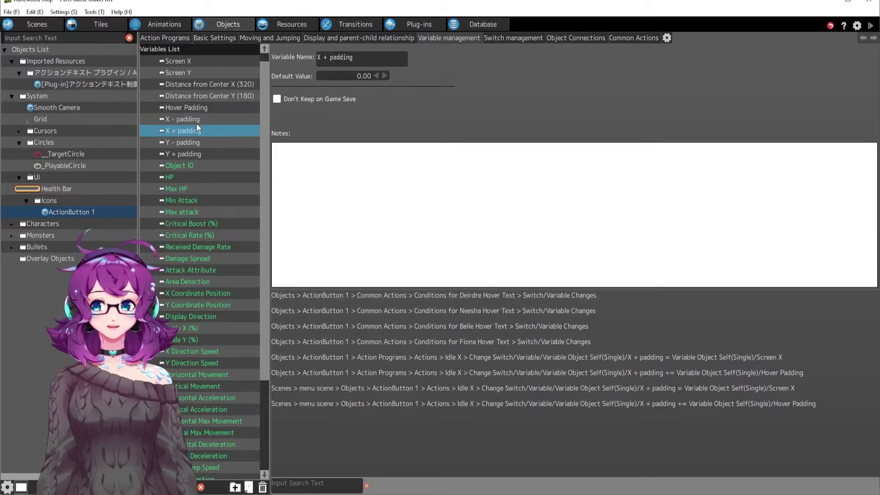
pyautogui.click(197, 142)
pyautogui.click(200, 153)
pyautogui.click(203, 120)
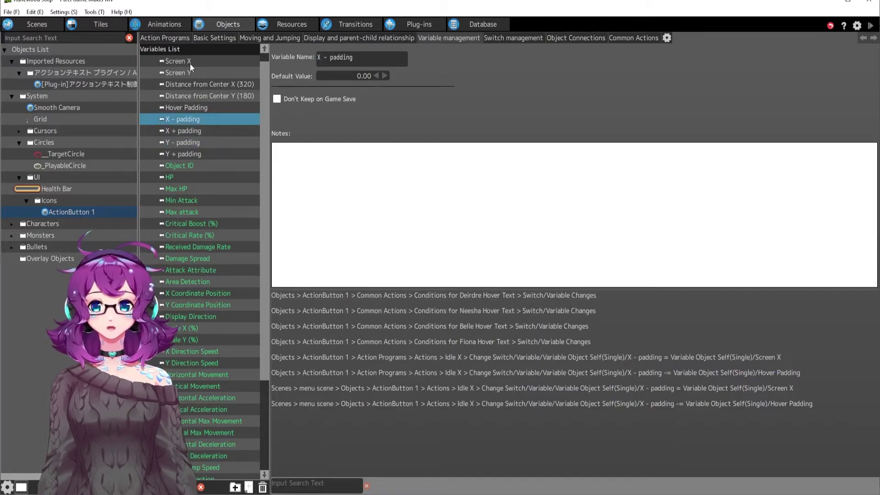
# Back in Idle X, review how X - padding is assigned from Screen X, rechecking the action that subtracts Distance from Center X
pyautogui.click(162, 37)
pyautogui.click(697, 350)
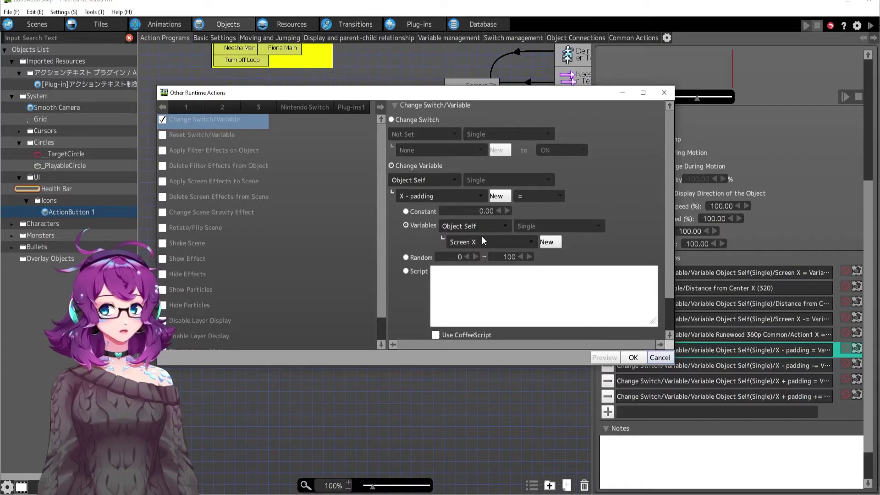
pyautogui.click(632, 358)
pyautogui.doubleClick(704, 318)
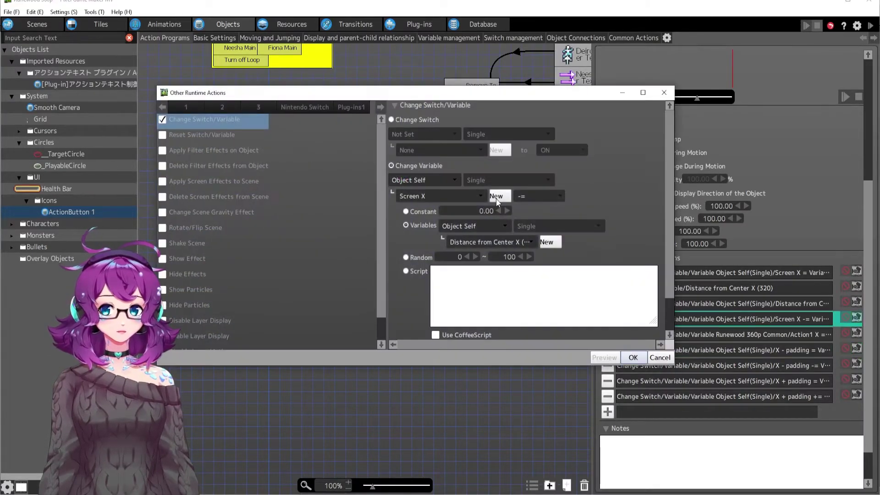
pyautogui.click(632, 356)
pyautogui.doubleClick(690, 351)
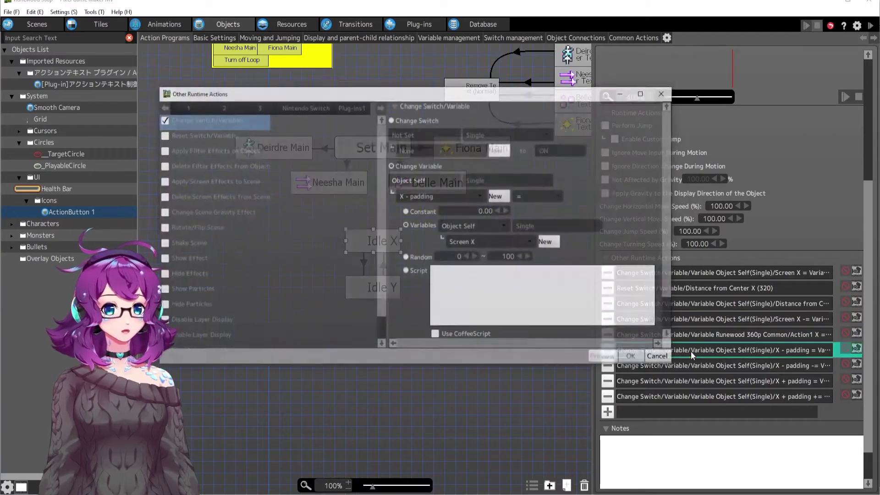
pyautogui.click(632, 357)
# Examine the Idle X actions that subtract Hover Padding from X - padding and assign Screen X to X + padding
pyautogui.doubleClick(665, 364)
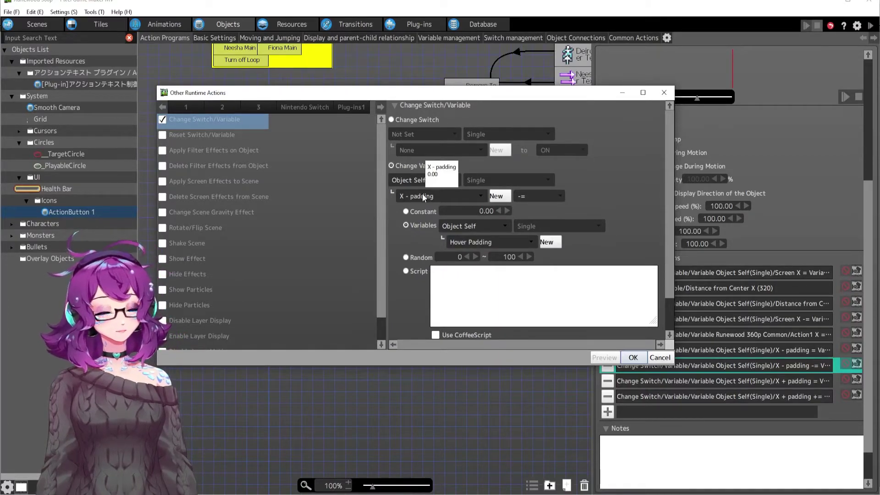
pyautogui.click(633, 357)
pyautogui.click(661, 380)
pyautogui.doubleClick(661, 381)
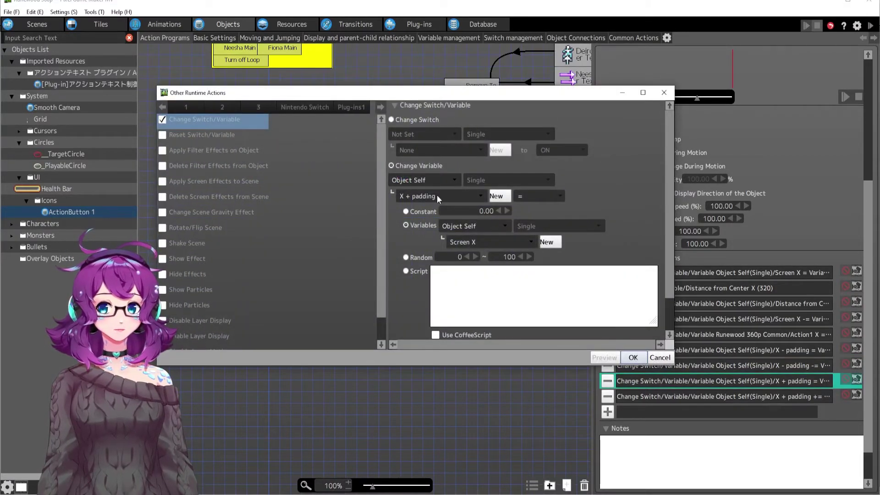
pyautogui.click(633, 357)
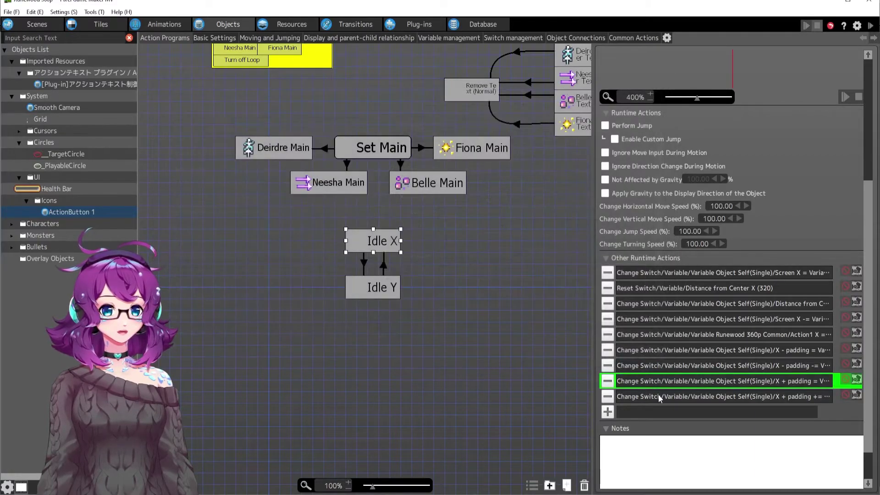
# Examine the Idle X action that adds Hover Padding to X + padding, and look over Idle Y's matching runtime actions
pyautogui.doubleClick(658, 395)
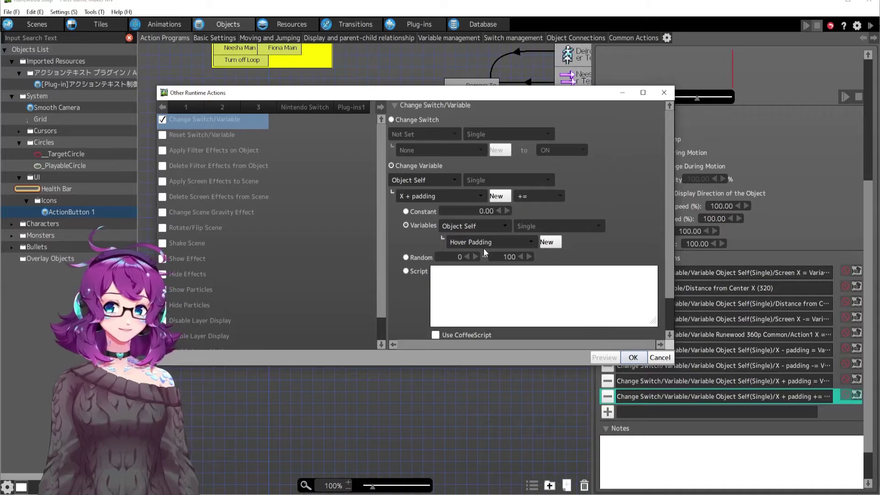
pyautogui.click(632, 357)
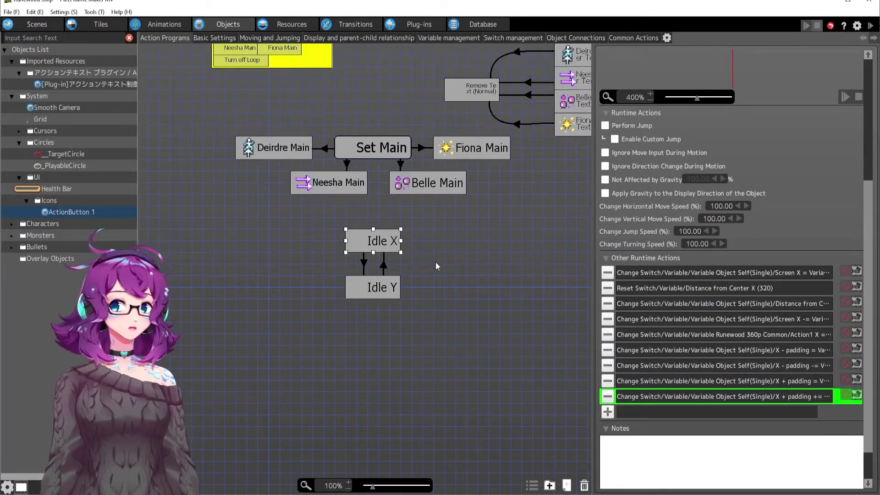
pyautogui.click(374, 286)
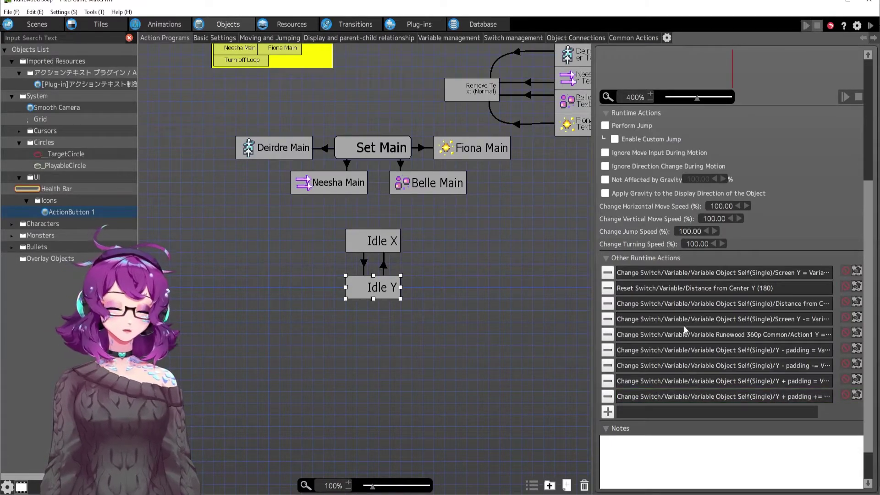
pyautogui.moveTo(538, 283); pyautogui.dragTo(507, 335, button='middle')
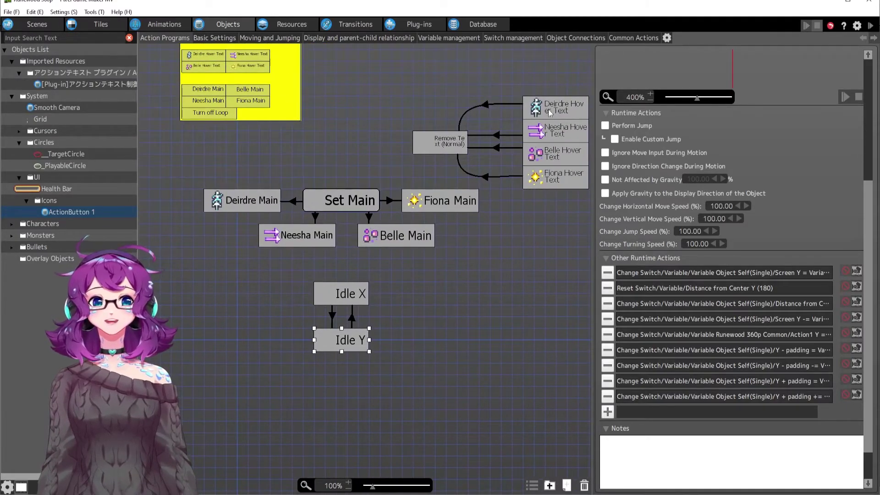
# Review the Deirdre Hover Text common action, comparing its link conditions with the object action it executes
pyautogui.click(629, 38)
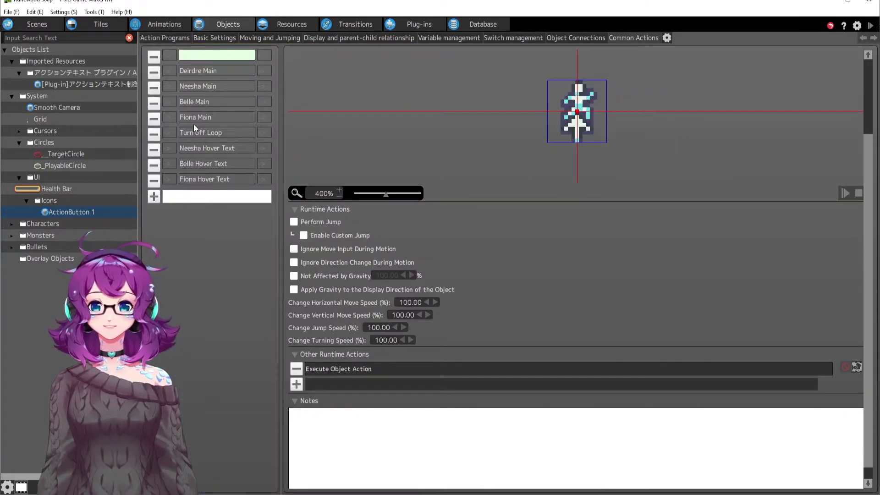
pyautogui.click(170, 56)
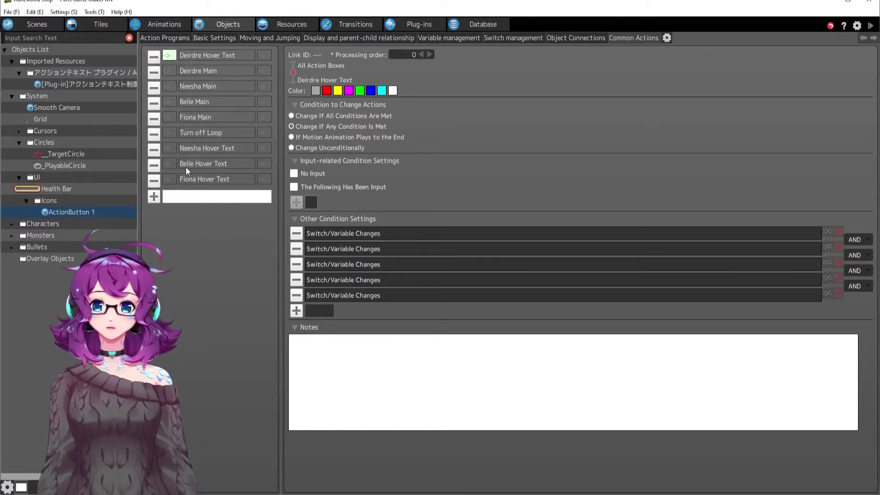
pyautogui.click(216, 54)
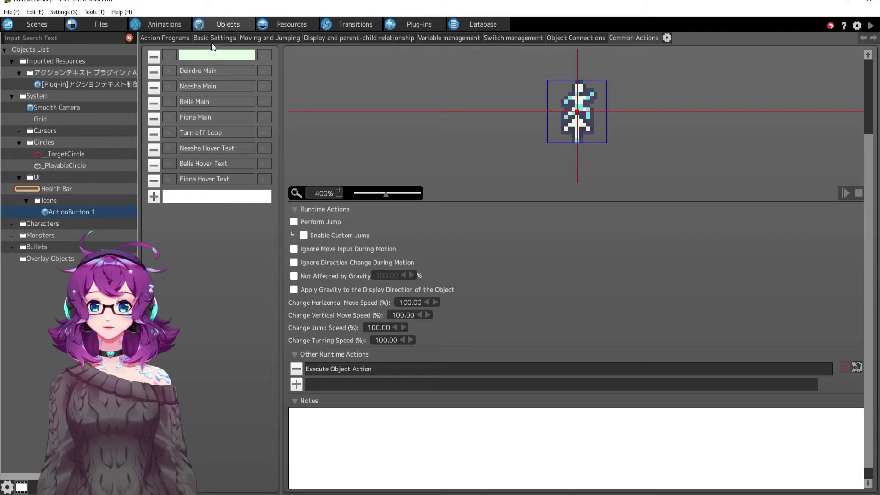
pyautogui.click(169, 56)
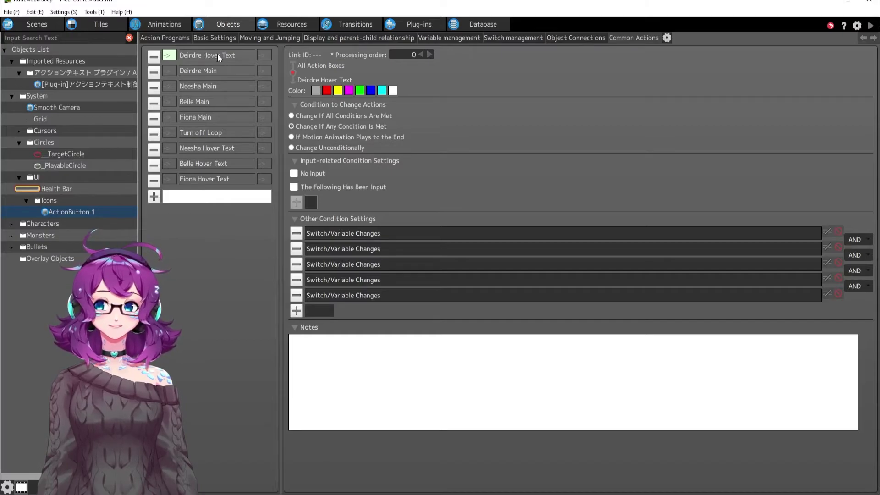
pyautogui.click(206, 56)
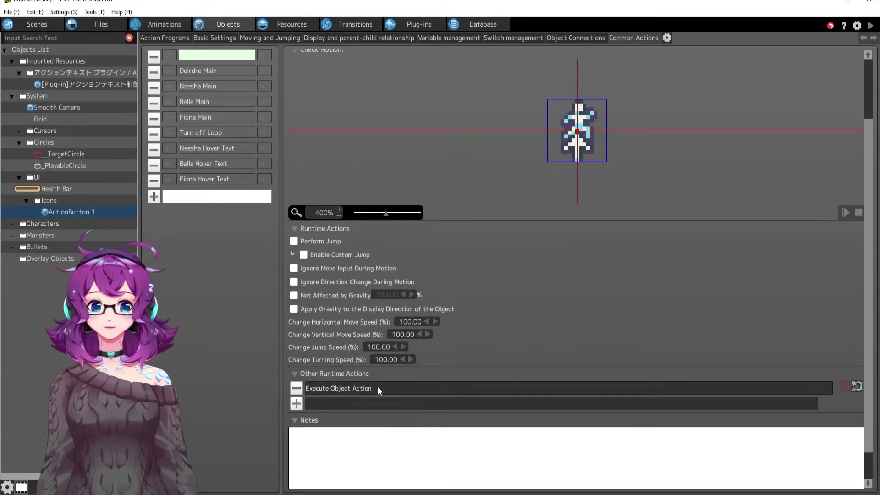
pyautogui.doubleClick(378, 388)
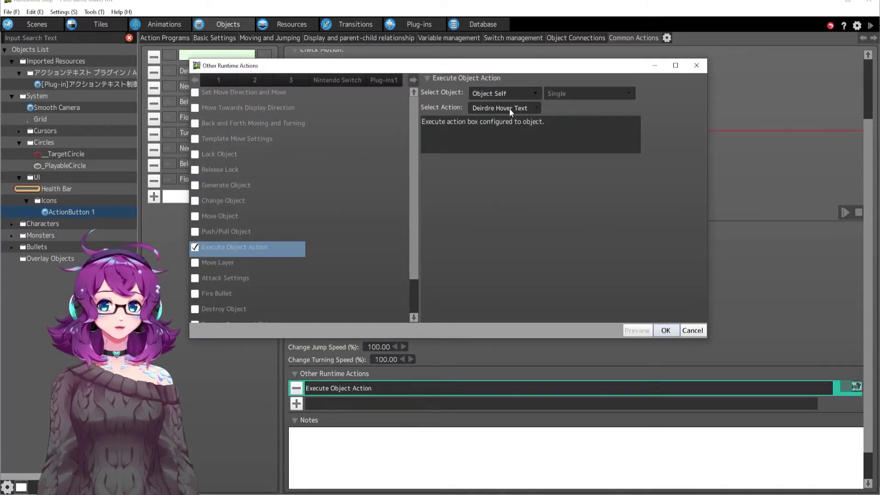
pyautogui.click(665, 330)
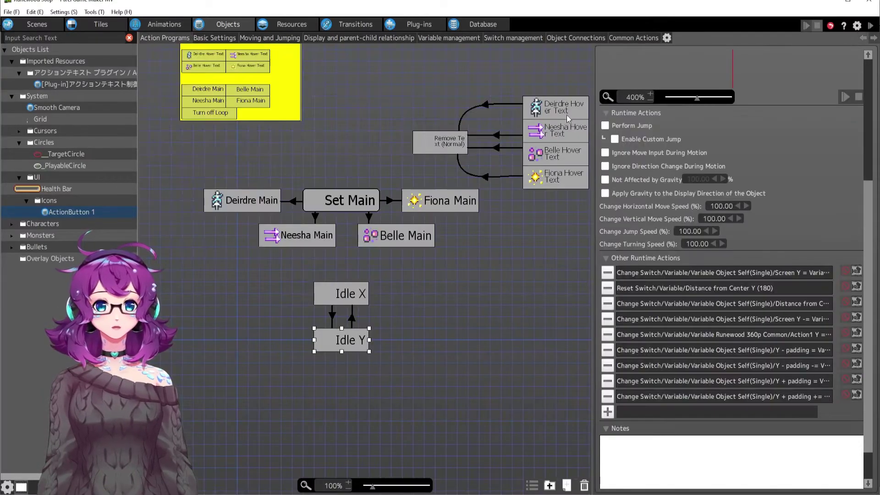
# Inspect the Show Action Text settings in the Deirdre Hover Text action box of the action program
pyautogui.click(572, 116)
pyautogui.doubleClick(680, 353)
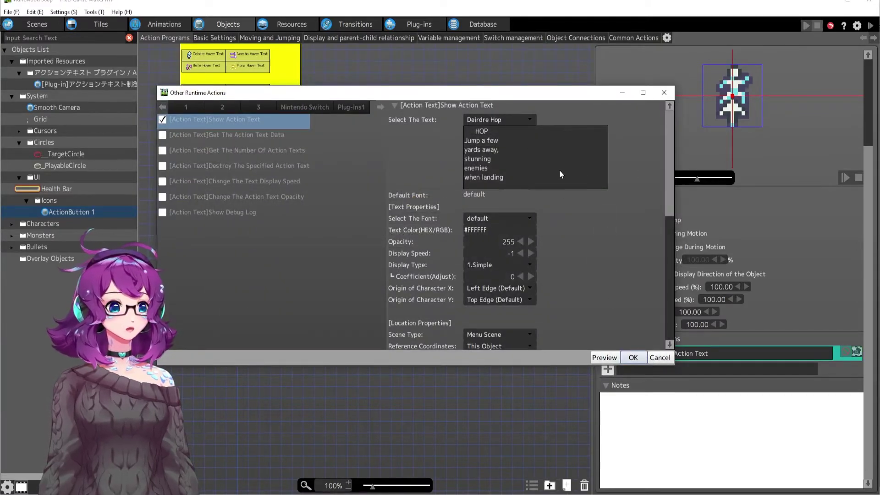
pyautogui.click(659, 358)
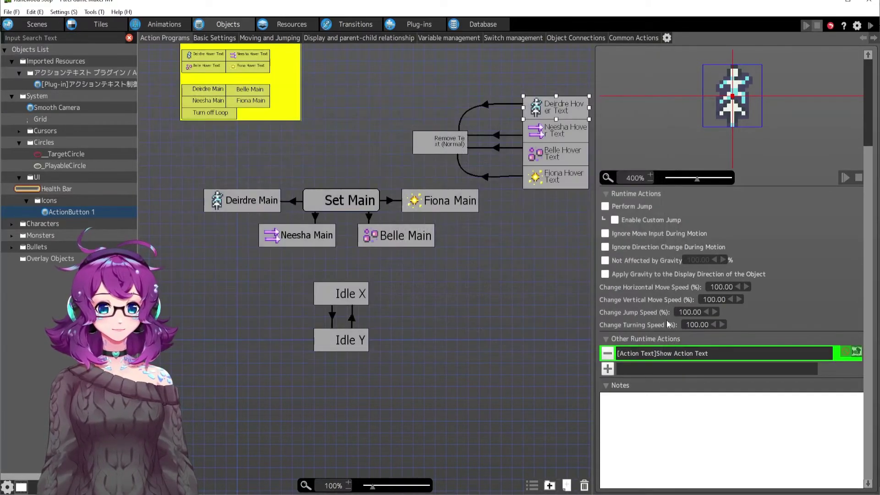
pyautogui.moveTo(511, 261); pyautogui.dragTo(461, 308, button='middle')
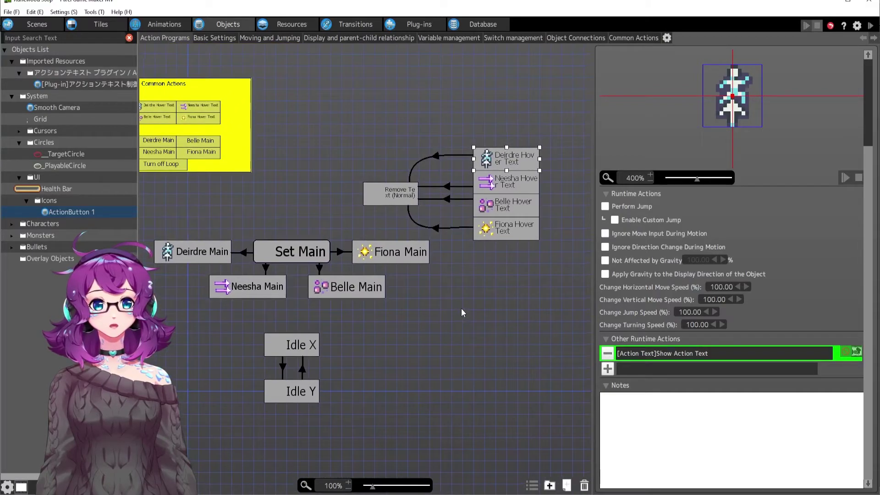
pyautogui.doubleClick(675, 352)
pyautogui.click(658, 359)
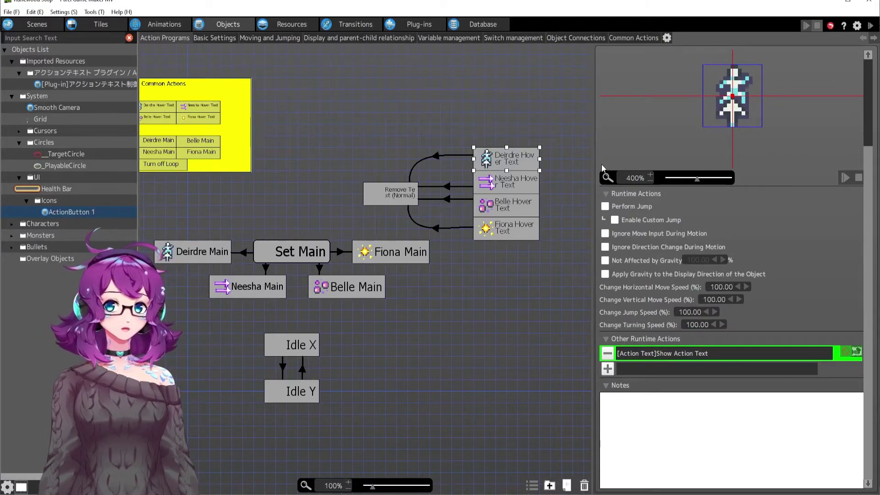
# Examine the Current Main Char condition on the link to the Deirdre Hover Text common action
pyautogui.click(634, 37)
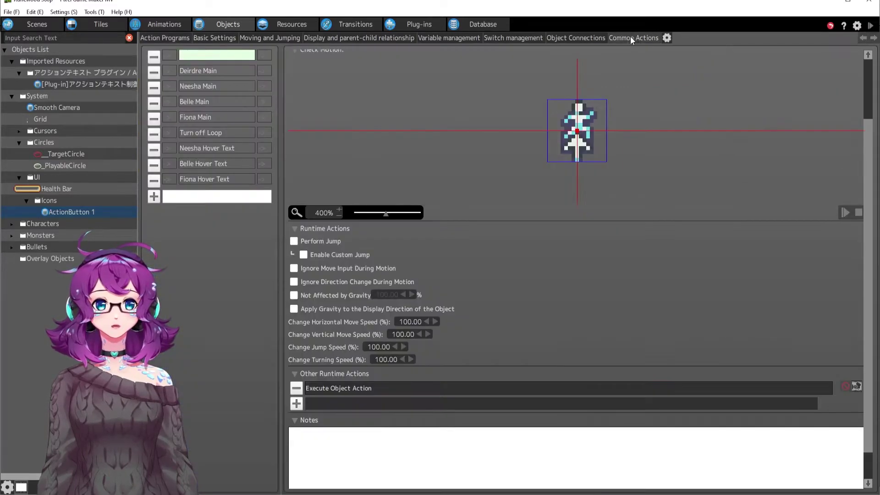
pyautogui.scroll(2, 557, 281)
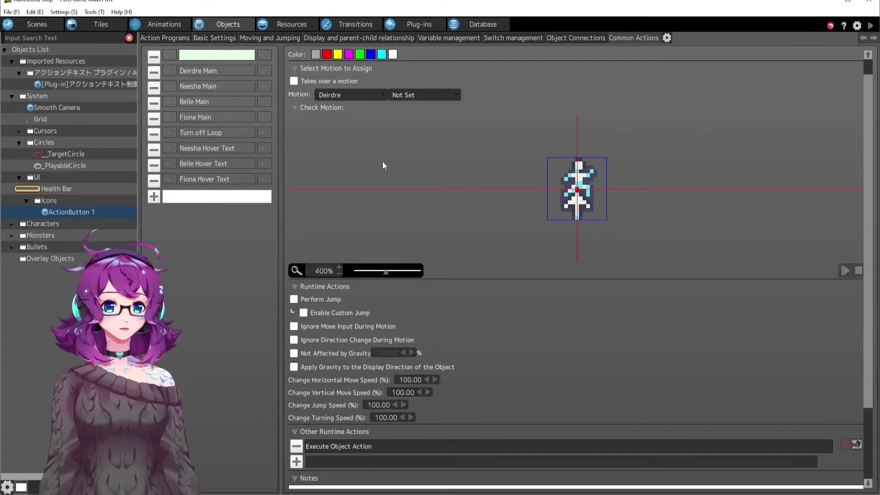
pyautogui.click(168, 58)
pyautogui.doubleClick(340, 233)
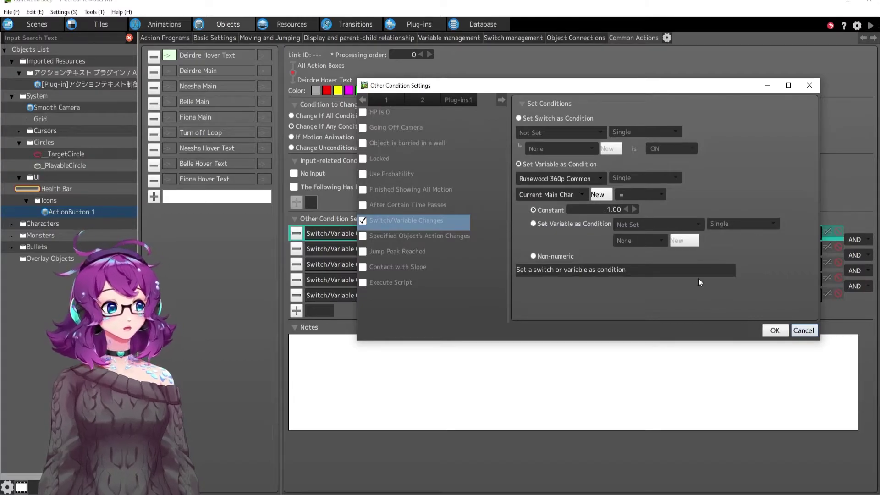
pyautogui.click(774, 330)
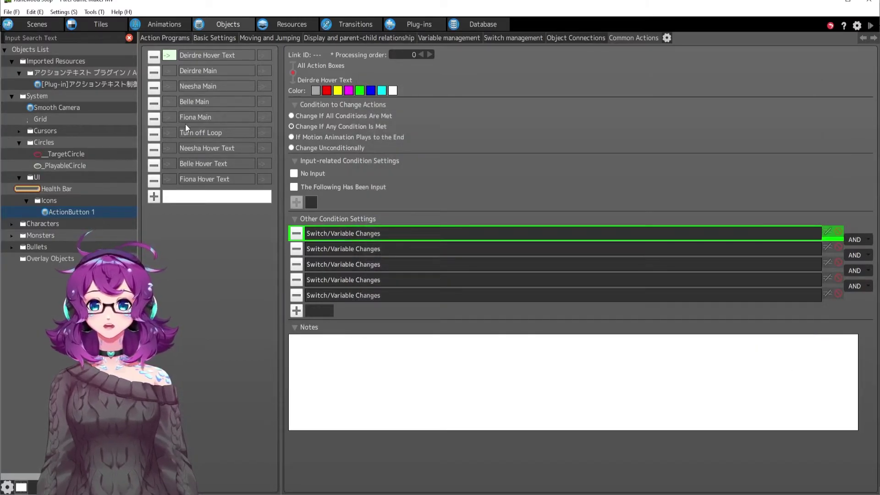
pyautogui.click(176, 38)
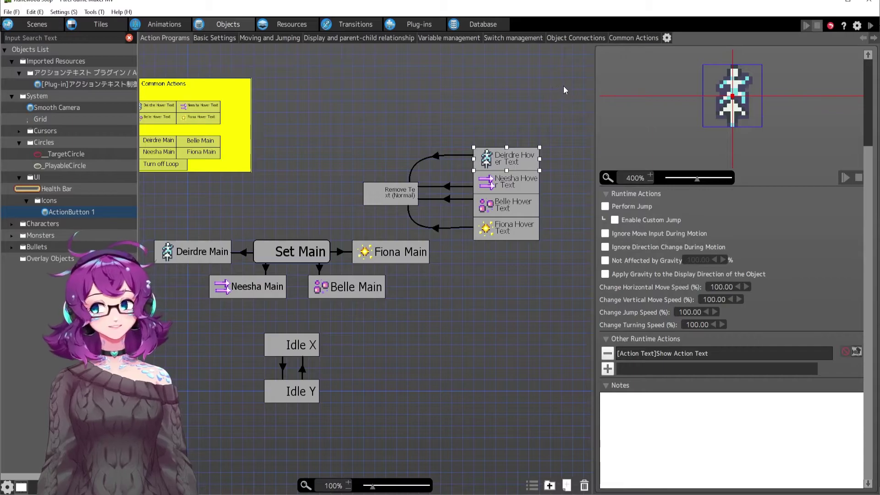
pyautogui.click(639, 38)
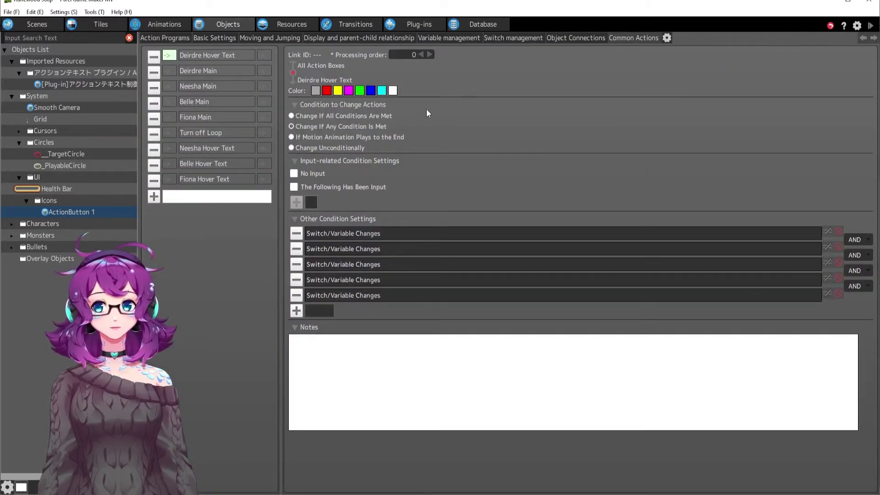
pyautogui.doubleClick(379, 233)
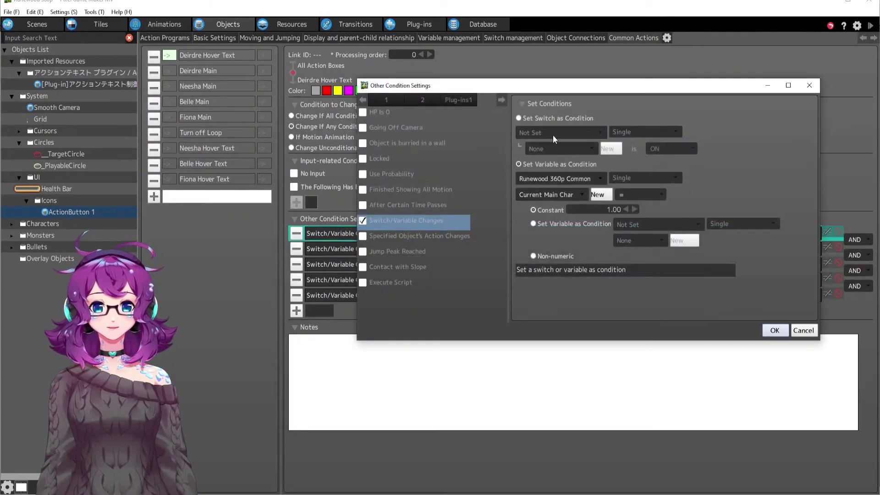
pyautogui.click(774, 329)
# Examine the Deirdre Hover Text conditions that compare Mouse Coordinate X with X - padding and X + padding
pyautogui.doubleClick(429, 252)
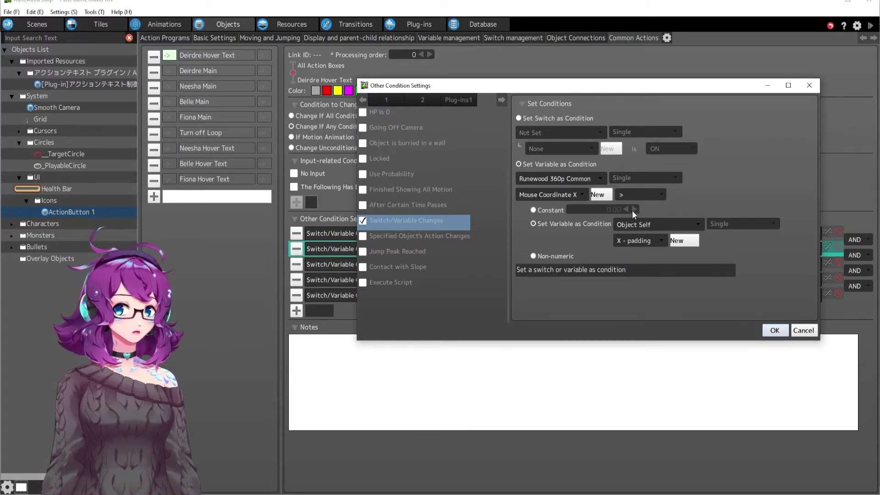
pyautogui.click(774, 330)
pyautogui.click(425, 265)
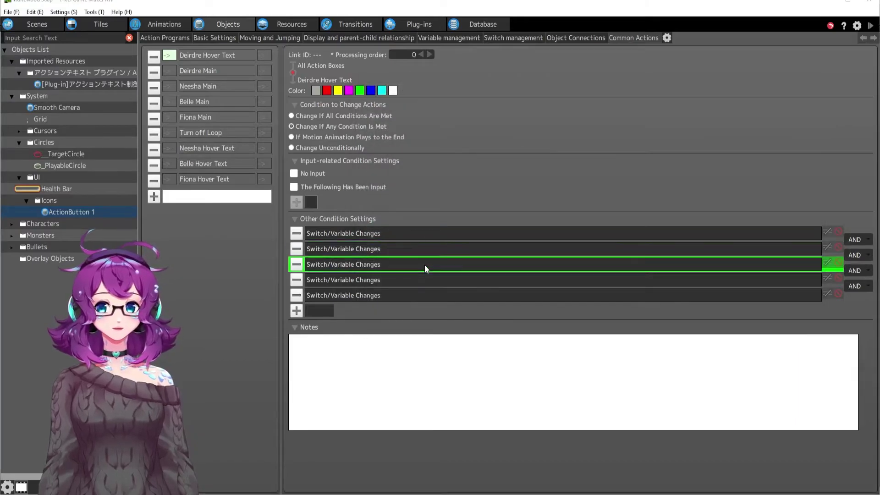
pyautogui.doubleClick(424, 264)
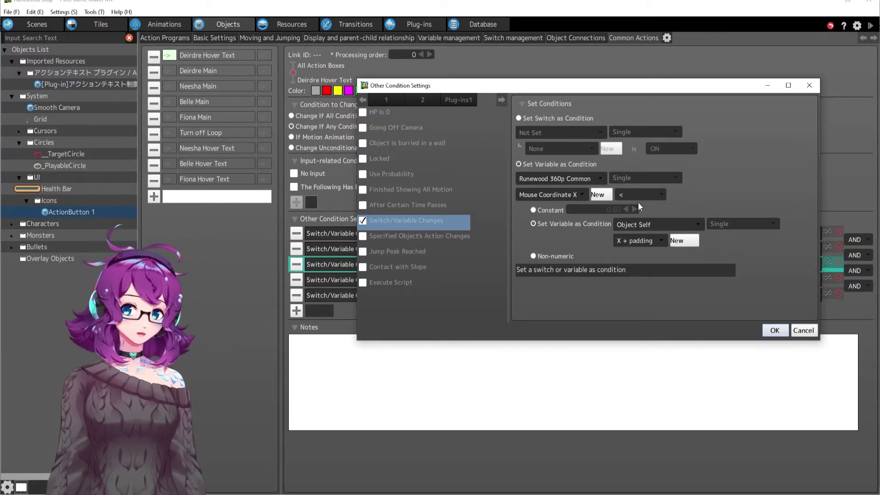
pyautogui.click(773, 330)
# Examine the Deirdre Hover Text conditions that compare Mouse Coordinate Y with Y - padding and Y + padding
pyautogui.doubleClick(389, 278)
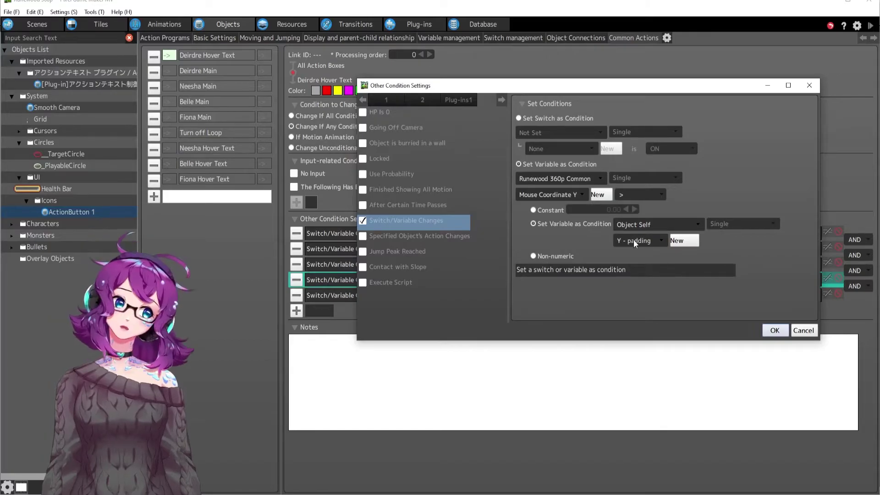
pyautogui.click(774, 330)
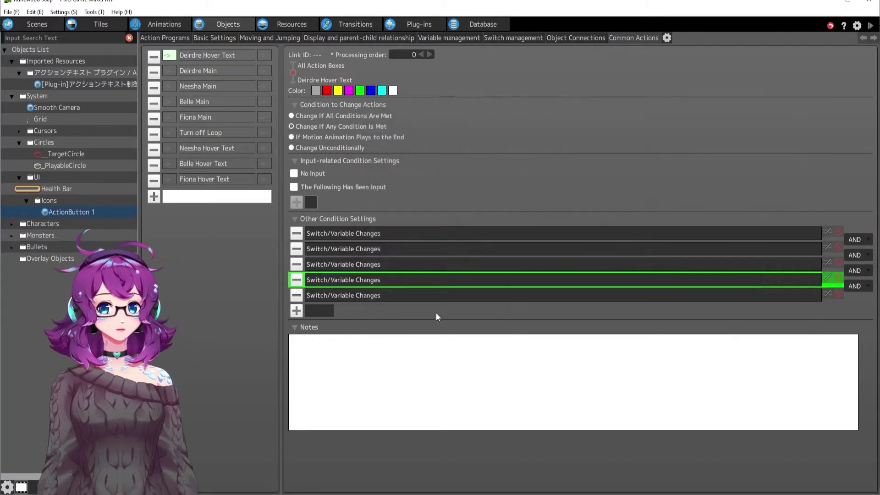
pyautogui.doubleClick(406, 295)
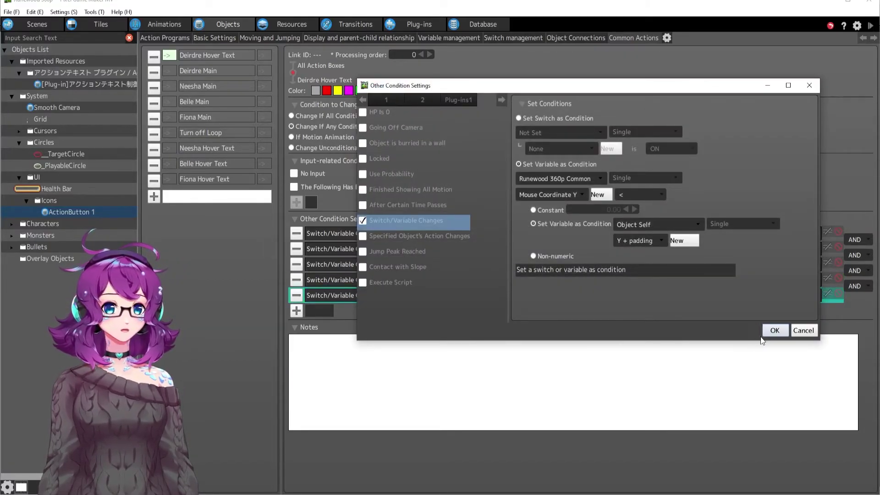
pyautogui.click(773, 330)
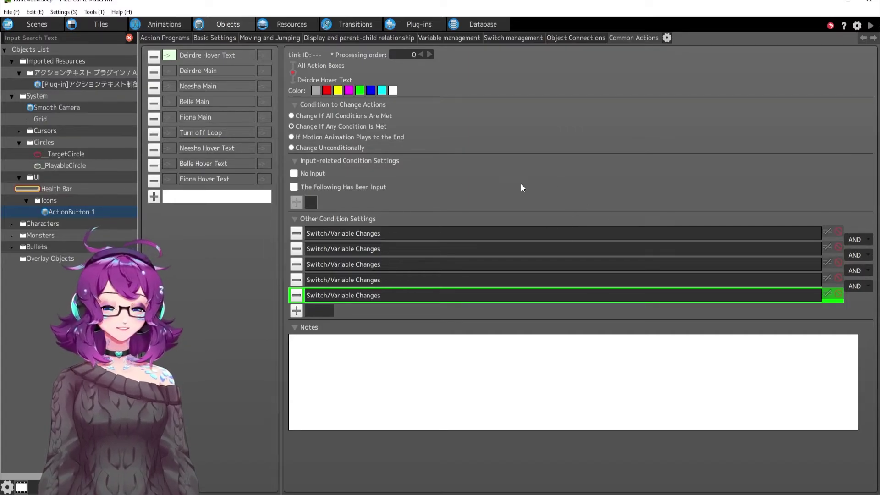
# Test-run the game, point at the Deirdre action button to check its hover text, and close the game
pyautogui.click(870, 25)
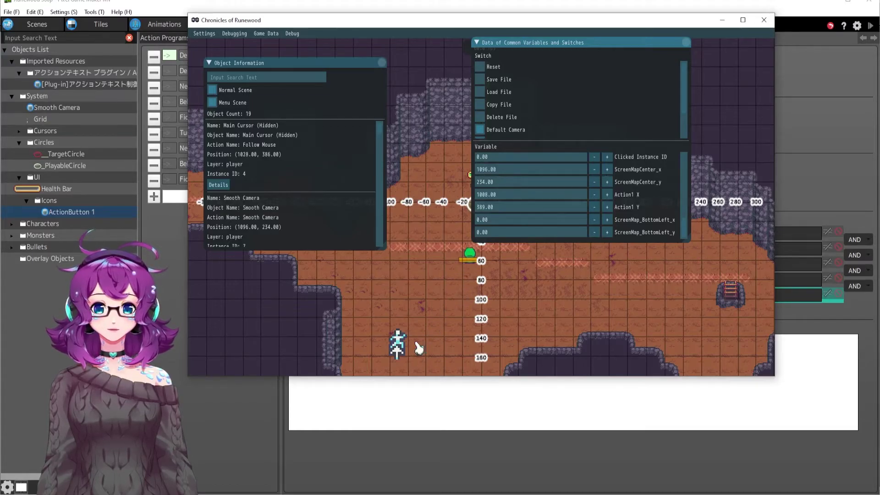
pyautogui.moveTo(419, 348)
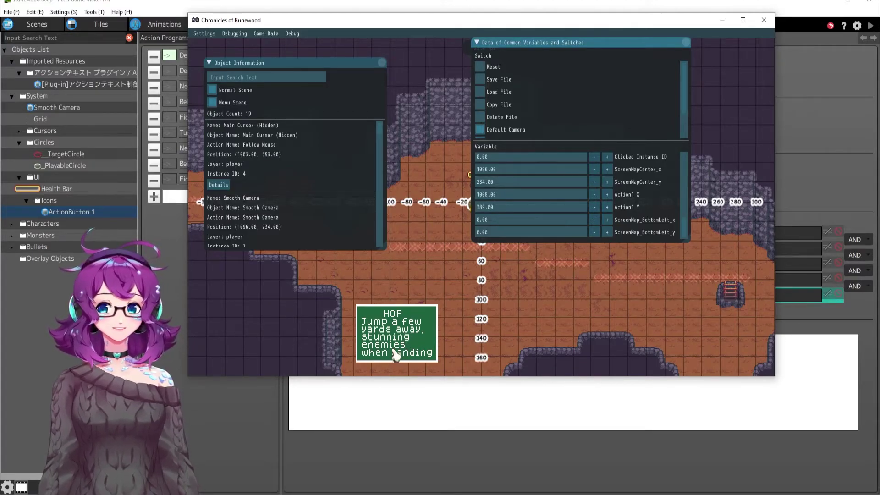
pyautogui.click(763, 19)
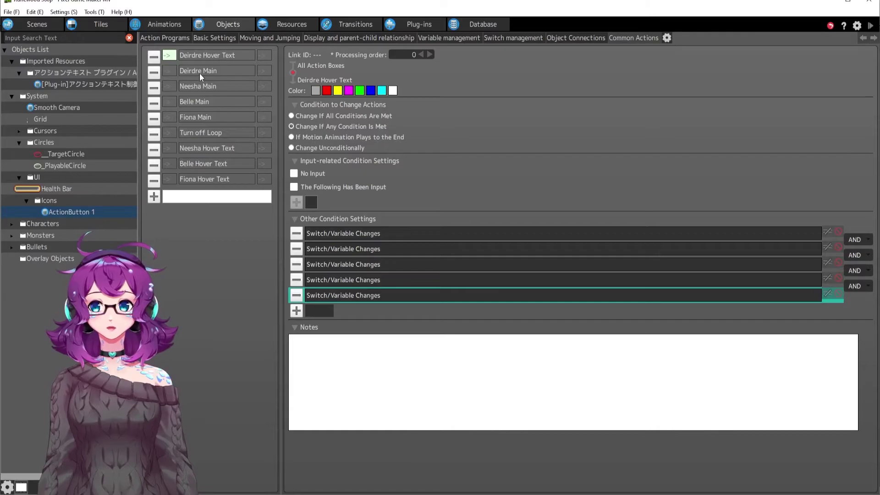
# Look over the Deirdre Main common action's conditions and test-run the game to check the main character's action icon
pyautogui.click(170, 71)
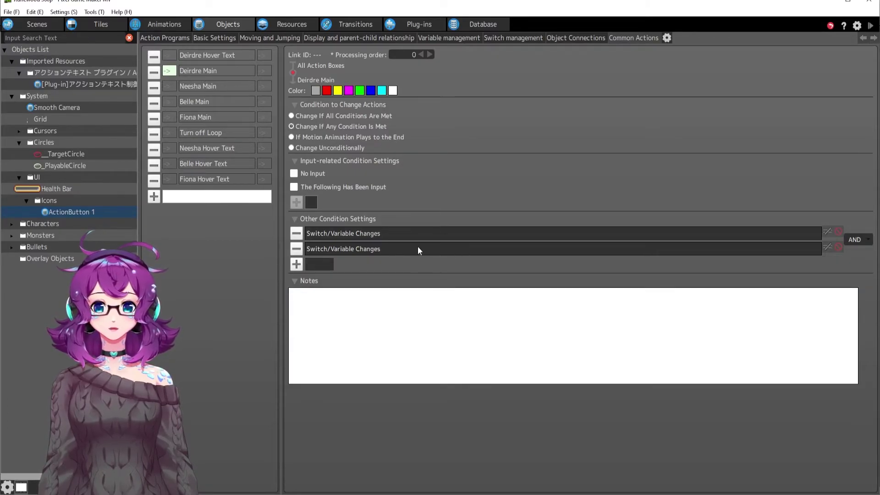
pyautogui.click(175, 41)
pyautogui.click(870, 25)
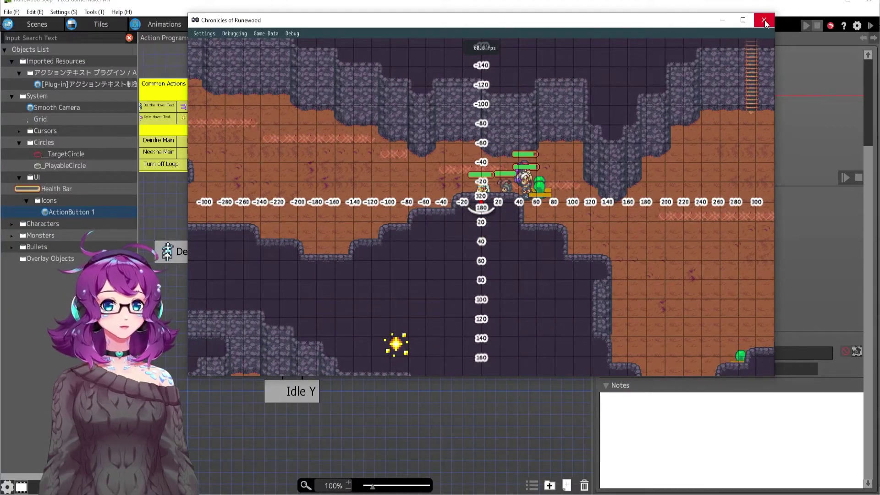
pyautogui.click(764, 20)
pyautogui.click(627, 38)
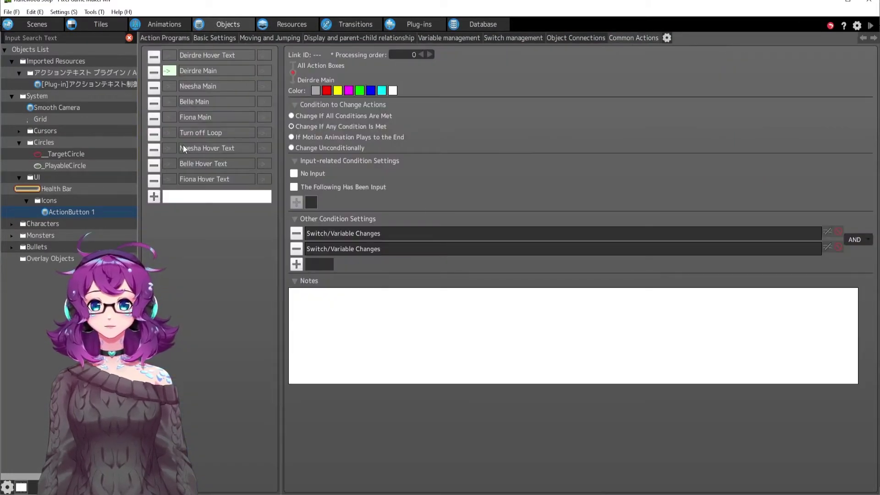
# Examine both Switch/Variable Changes conditions of the Deirdre Main common action, covering Current Main Char and the Set Main Loop switch
pyautogui.doubleClick(371, 231)
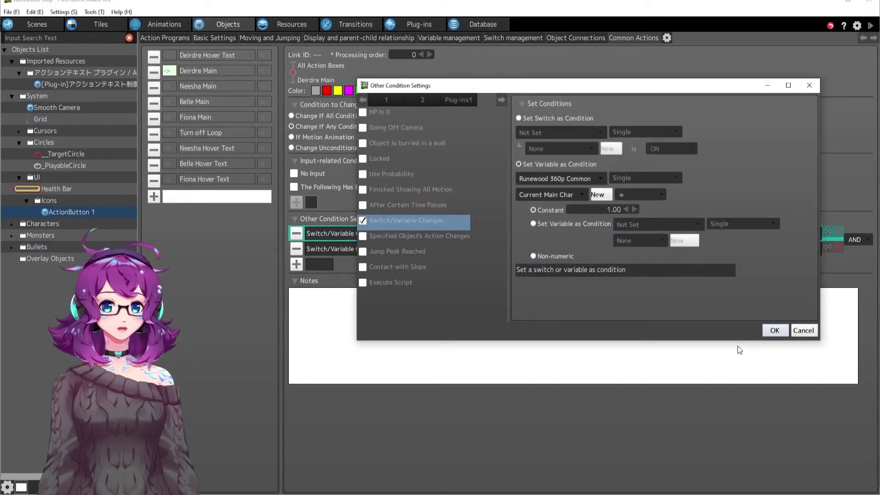
pyautogui.click(774, 330)
pyautogui.doubleClick(411, 252)
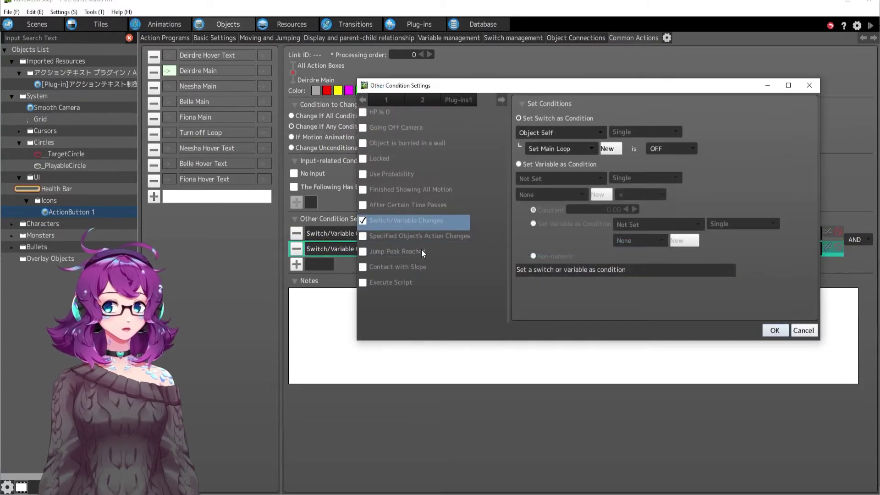
pyautogui.click(766, 334)
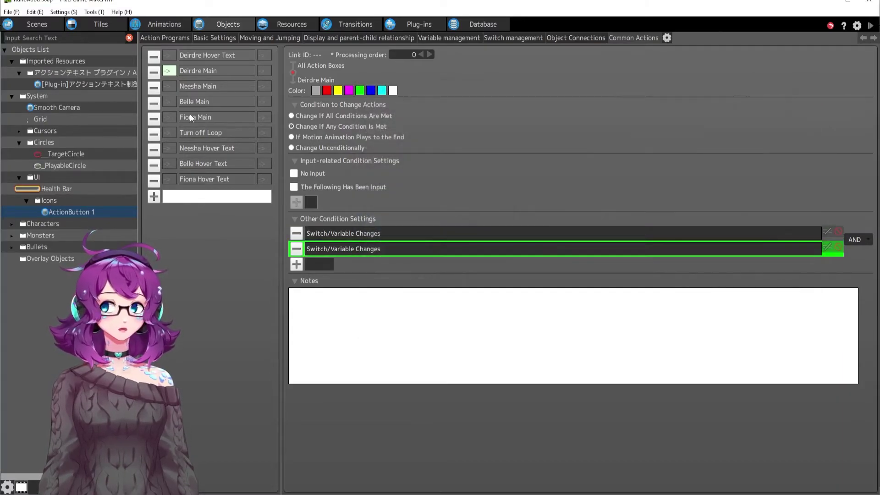
# Examine the Deirdre Main common action's runtime actions, including the settings of its Execute Object Action
pyautogui.click(201, 72)
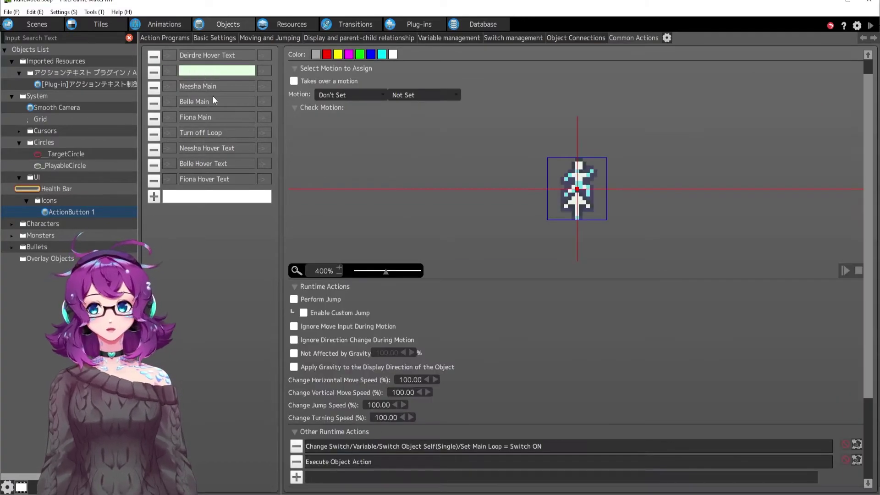
pyautogui.scroll(-2, 503, 409)
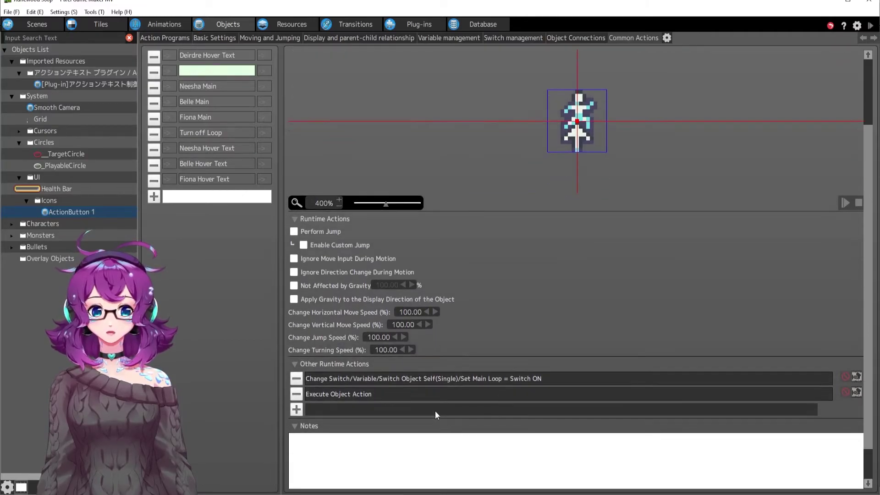
pyautogui.doubleClick(379, 395)
pyautogui.click(662, 329)
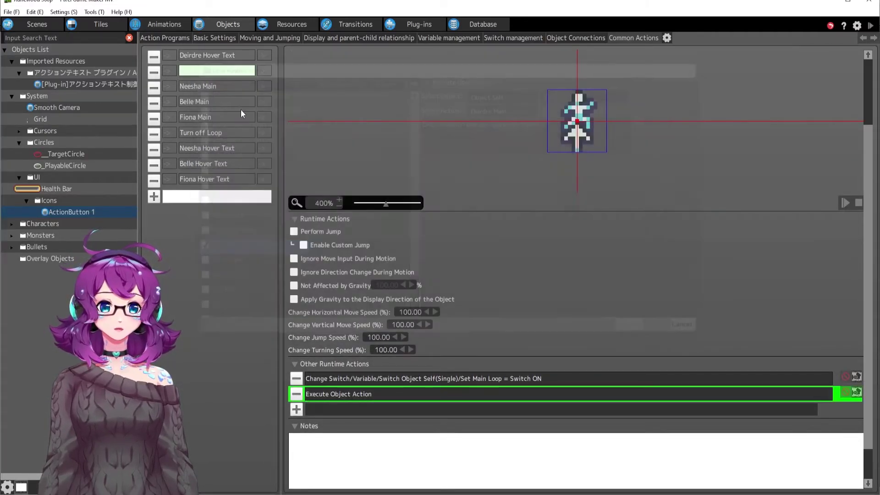
# Examine the Current Main Char condition on the link from Set Main to Deirdre Main in the action program
pyautogui.click(159, 38)
pyautogui.moveTo(366, 334); pyautogui.dragTo(490, 323, button='middle')
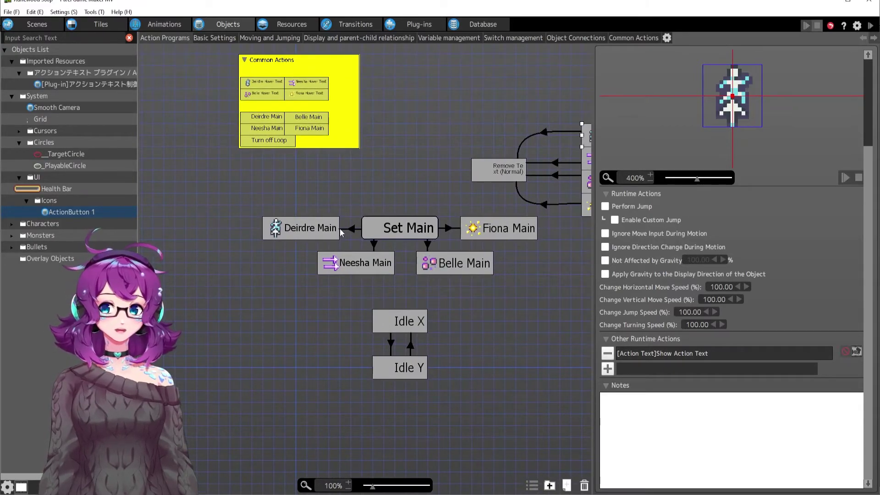
pyautogui.click(351, 230)
pyautogui.doubleClick(692, 233)
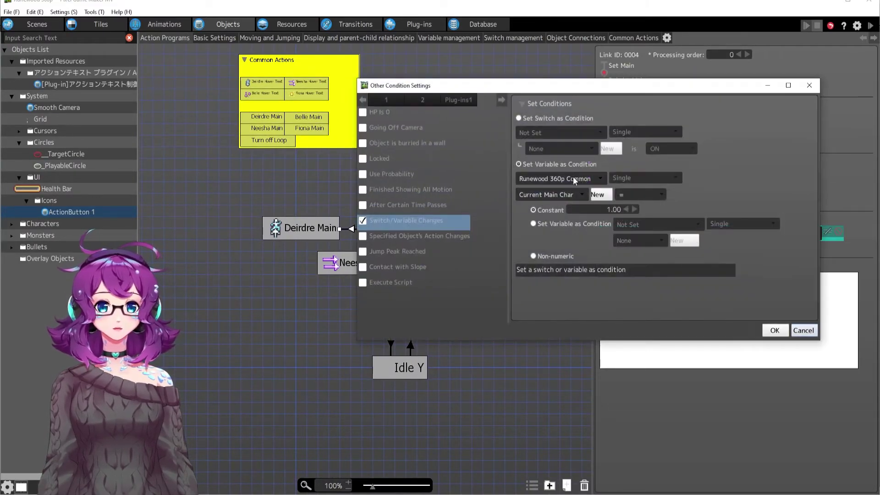
pyautogui.click(774, 330)
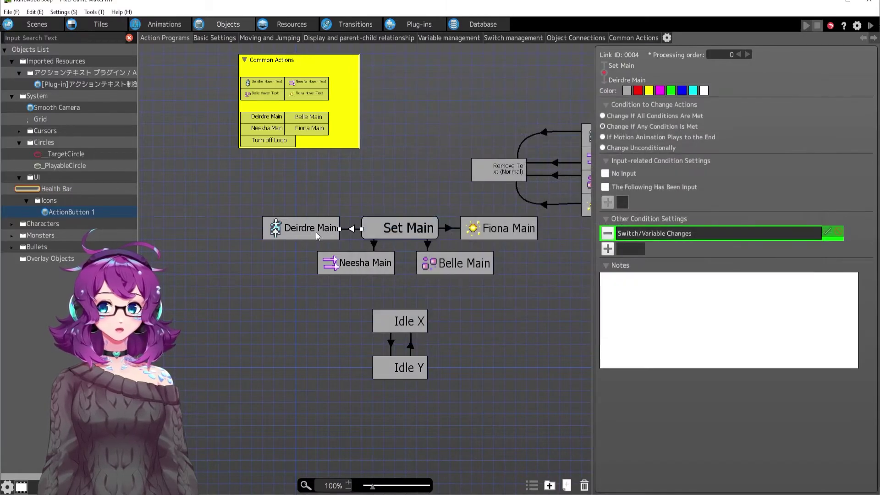
# Check which action the Deirdre Main action box runs through its Execute Object Action
pyautogui.click(315, 232)
pyautogui.doubleClick(648, 355)
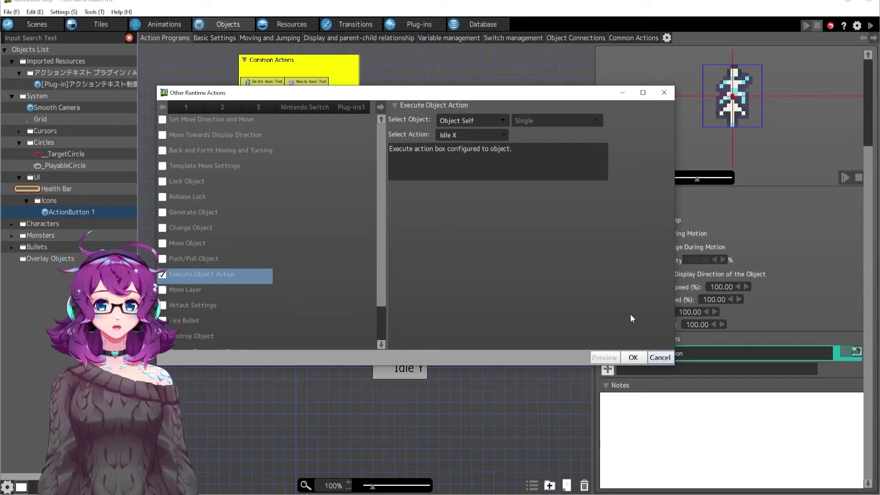
pyautogui.click(633, 357)
pyautogui.click(463, 362)
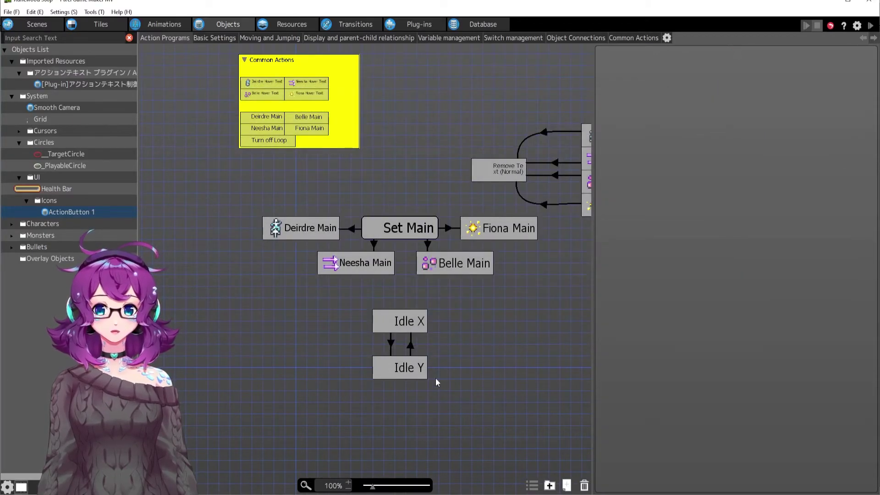
# Compare the motion settings of the Idle X and Deirdre Main action boxes
pyautogui.moveTo(494, 338); pyautogui.dragTo(456, 374, button='middle')
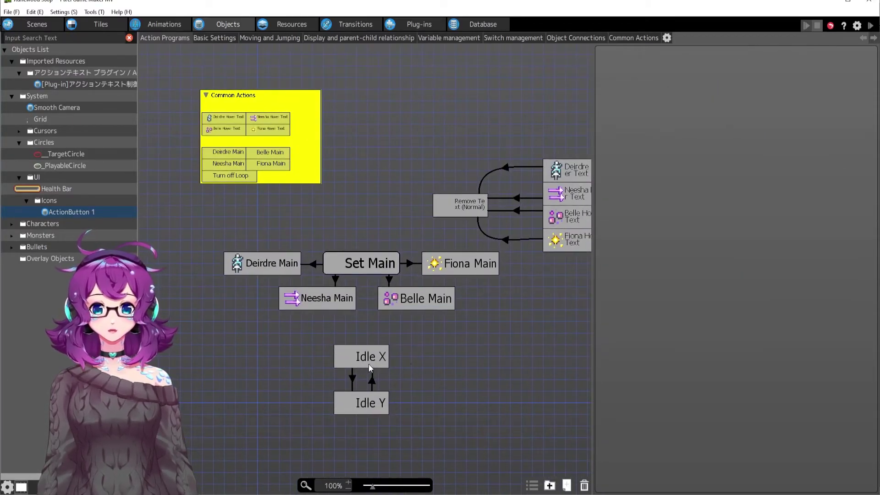
pyautogui.click(366, 365)
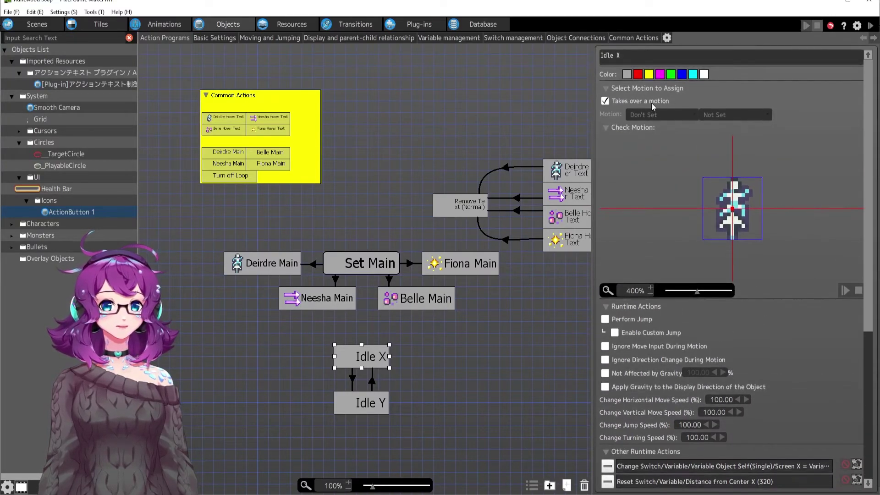
pyautogui.click(259, 259)
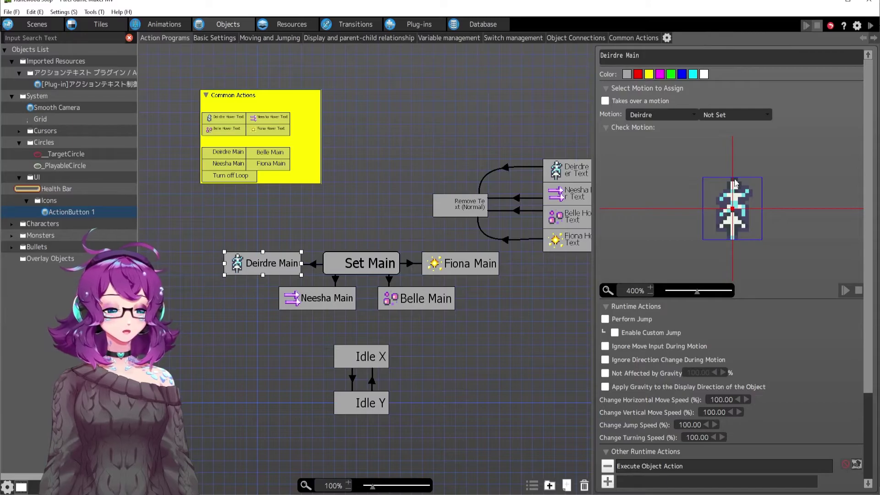
# Look up the Change Animation Set runtime action and its options from Deirdre Main, without adding it
pyautogui.scroll(-3, 734, 184)
pyautogui.doubleClick(688, 389)
pyautogui.scroll(-3, 239, 120)
pyautogui.click(236, 119)
pyautogui.scroll(-3, 238, 117)
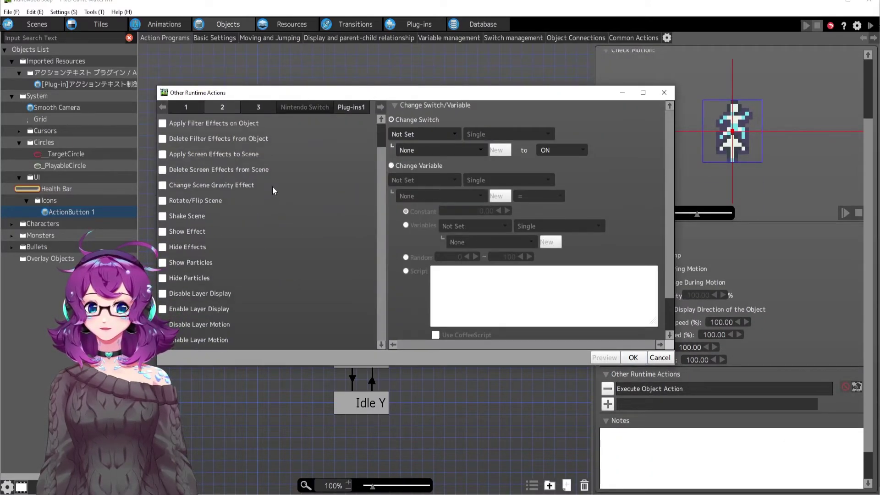
pyautogui.click(257, 123)
pyautogui.scroll(-5, 233, 229)
pyautogui.click(203, 324)
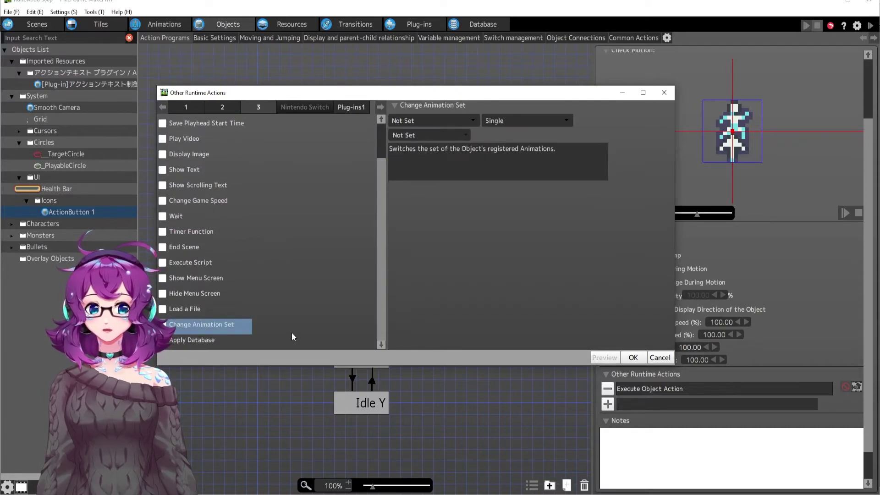
pyautogui.click(464, 120)
pyautogui.click(403, 133)
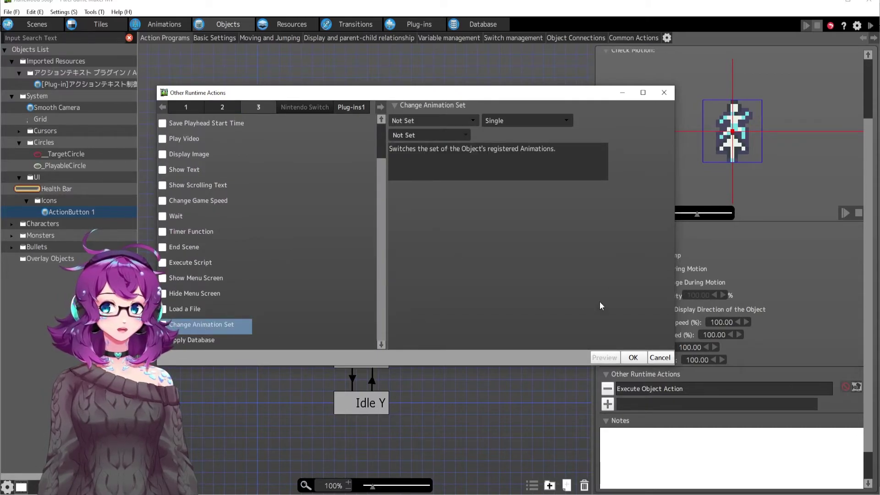
pyautogui.click(658, 357)
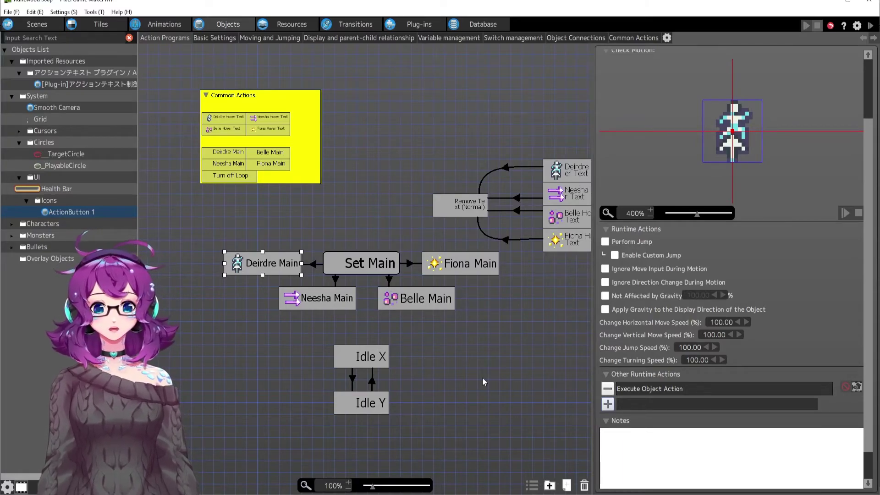
# Review the motion assigned to Deirdre Main, the Takes over a motion option of Idle X, and Neesha Main's motion
pyautogui.scroll(3, 769, 226)
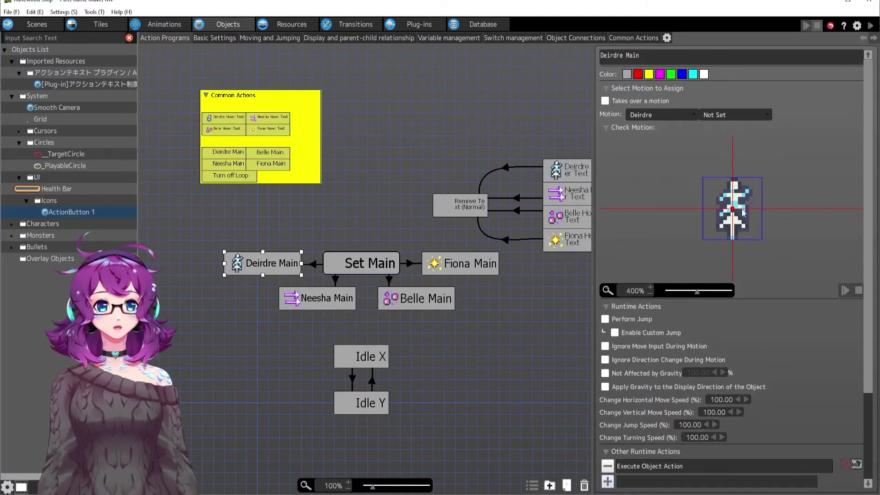
pyautogui.click(364, 356)
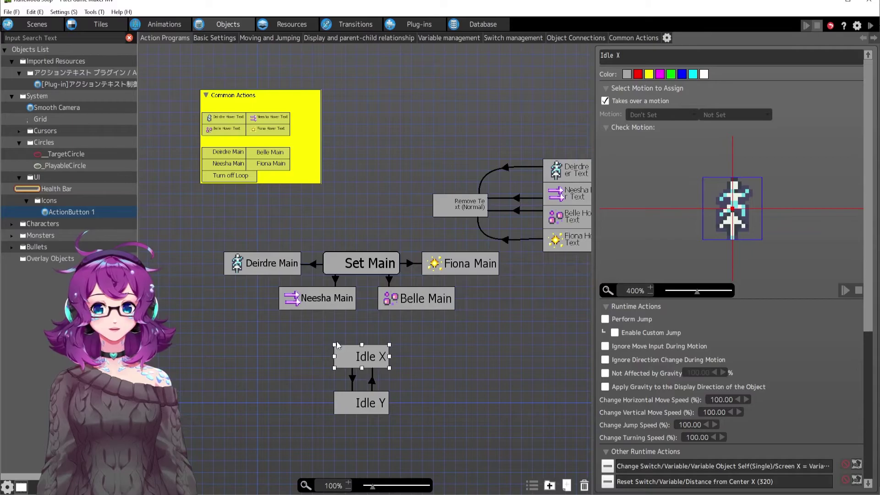
pyautogui.click(304, 303)
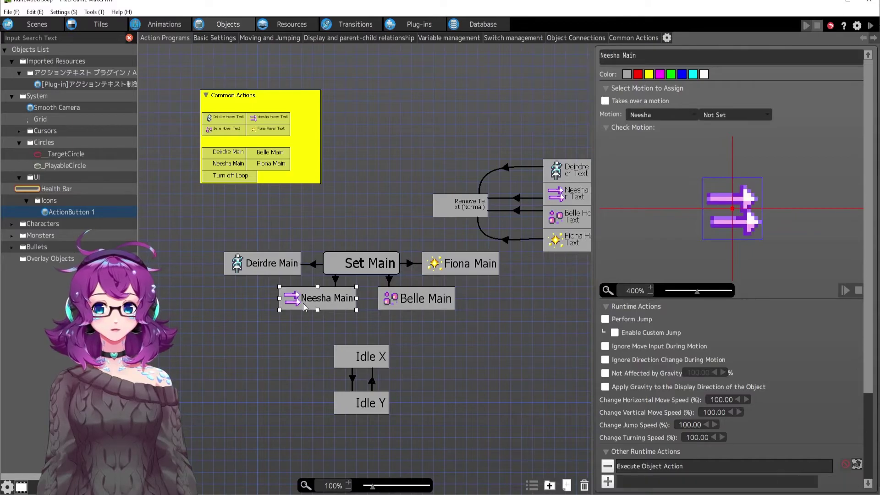
pyautogui.click(417, 345)
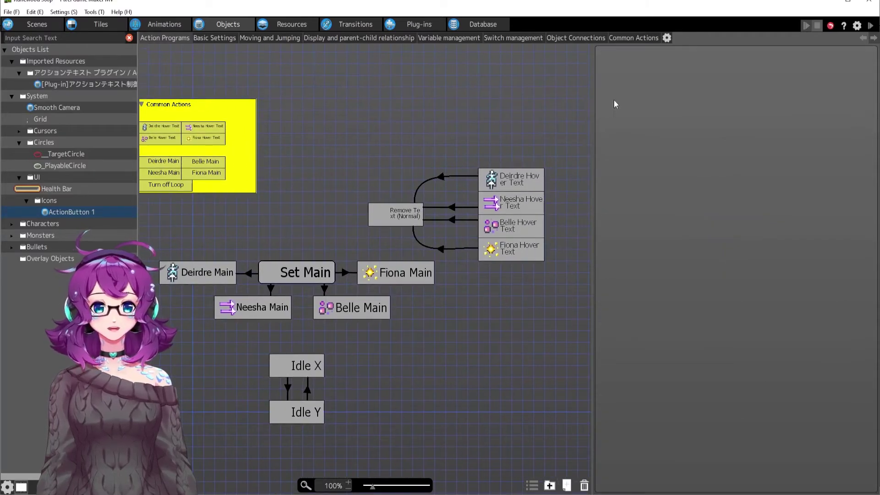
# Examine the Belle Hover Text common action's first Switch/Variable Changes condition and its Execute Object Action settings
pyautogui.click(620, 37)
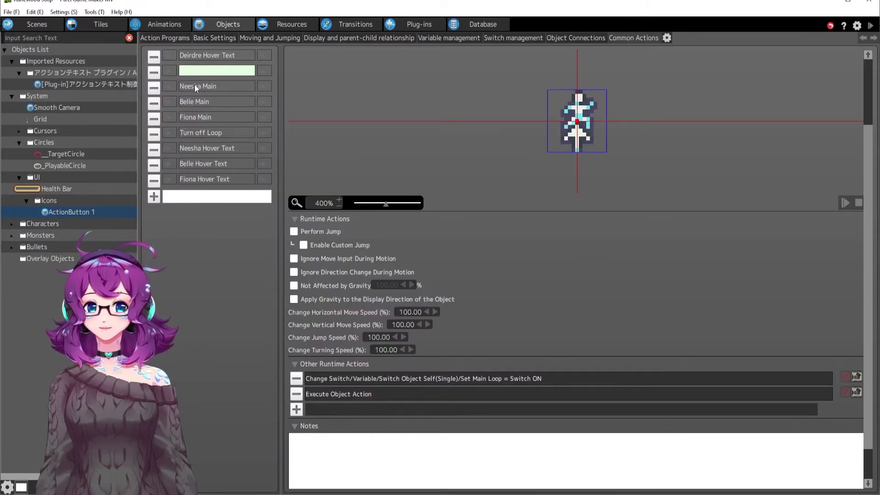
pyautogui.click(169, 164)
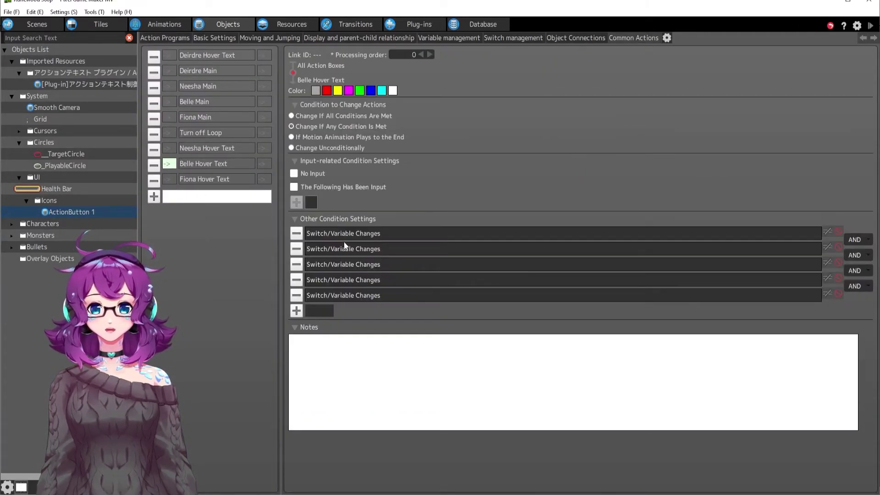
pyautogui.doubleClick(322, 234)
pyautogui.click(774, 331)
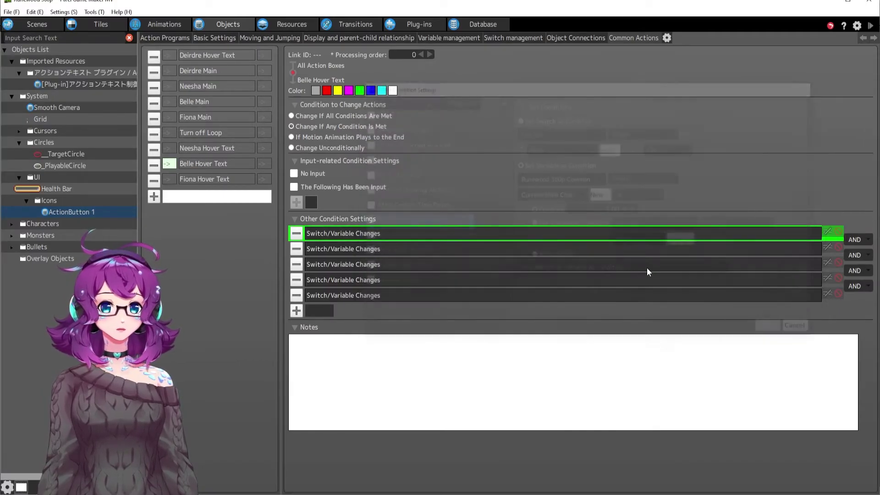
pyautogui.click(202, 166)
pyautogui.doubleClick(375, 379)
pyautogui.click(665, 330)
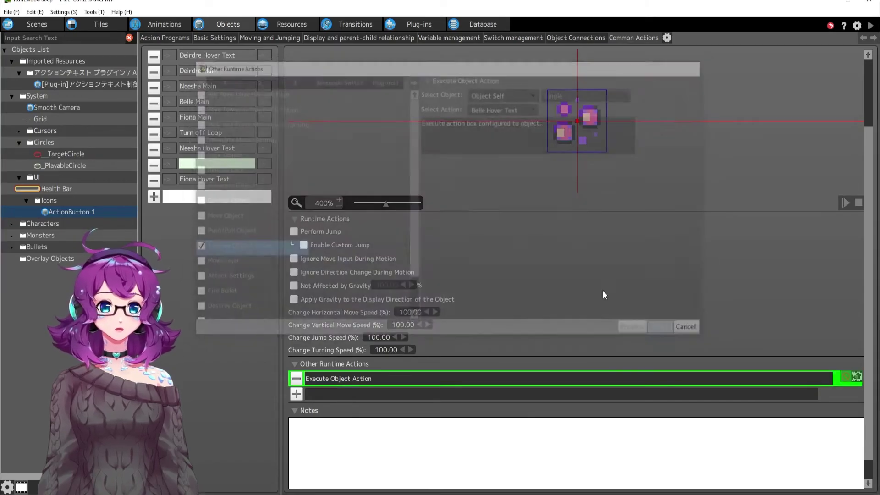
# Inspect the Belle Hover Text action box and the conditions on its link to Remove Text (Normal)
pyautogui.click(175, 38)
pyautogui.click(527, 219)
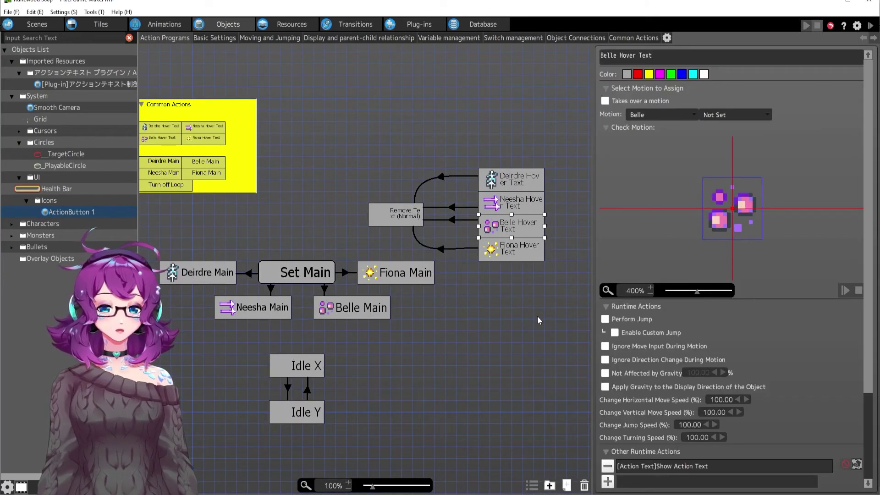
pyautogui.click(451, 224)
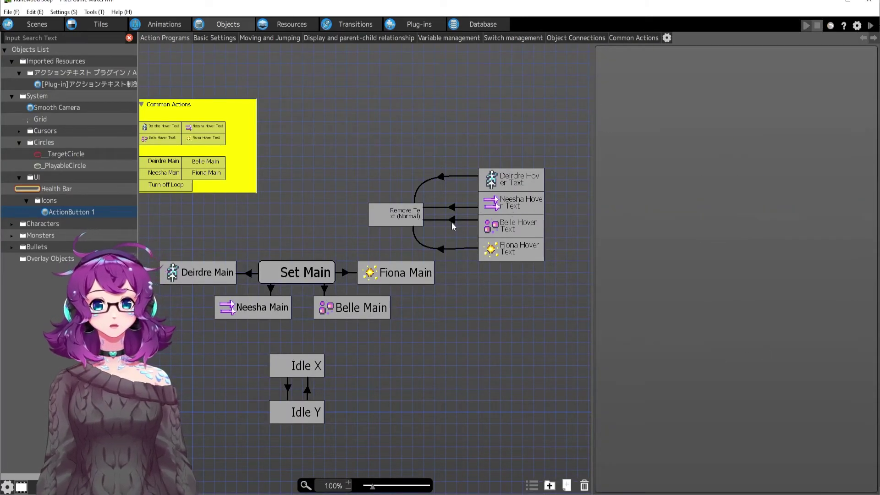
pyautogui.click(451, 221)
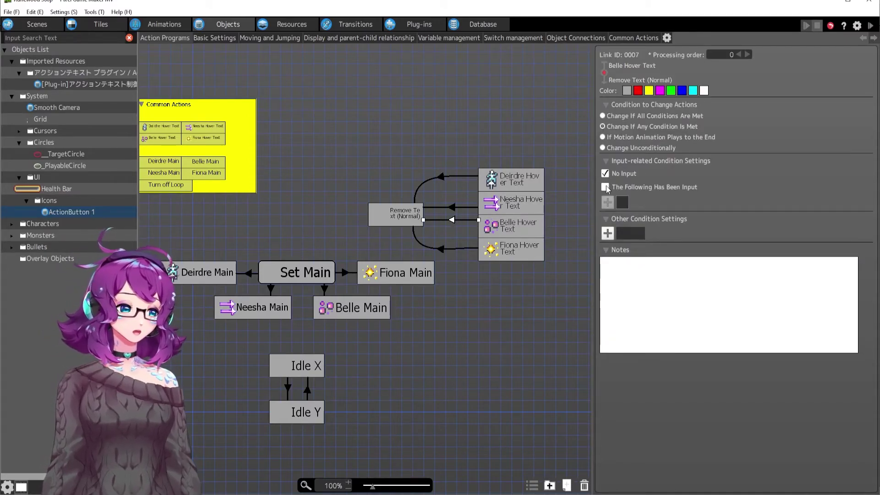
# Examine Remove Text (Normal)'s Destroy The Specified Action Text and Execute Object Action settings, and select the Set Main action it leads to
pyautogui.click(403, 218)
pyautogui.doubleClick(686, 468)
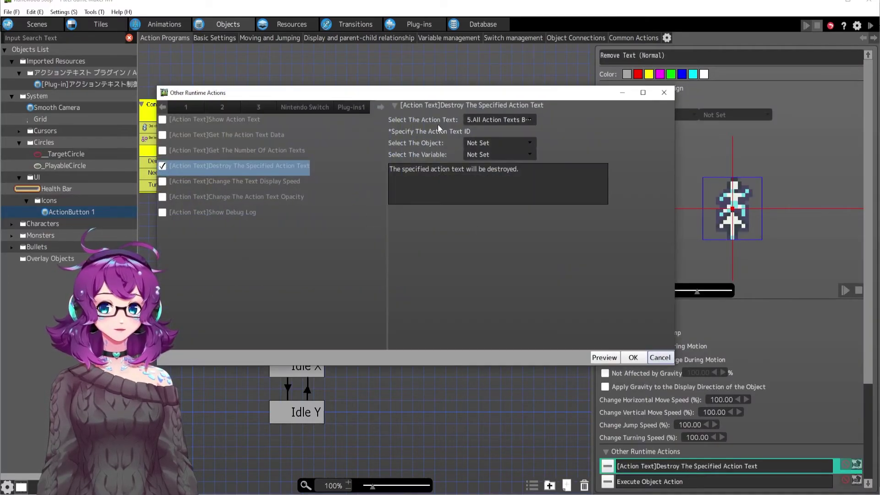
pyautogui.click(659, 357)
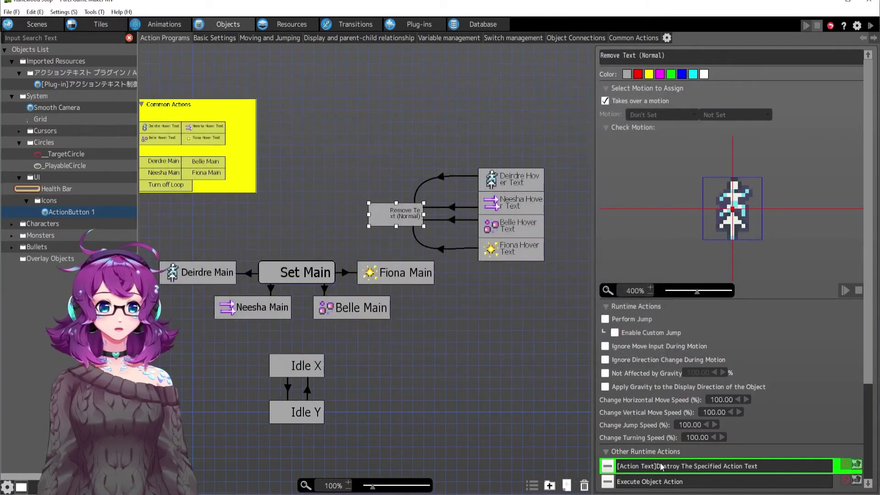
pyautogui.scroll(-2, 662, 464)
pyautogui.doubleClick(667, 412)
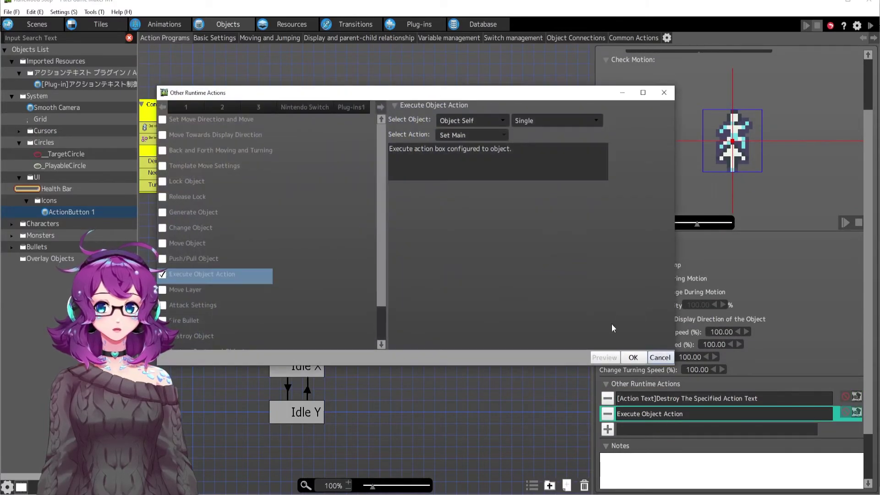
pyautogui.click(643, 358)
pyautogui.doubleClick(653, 416)
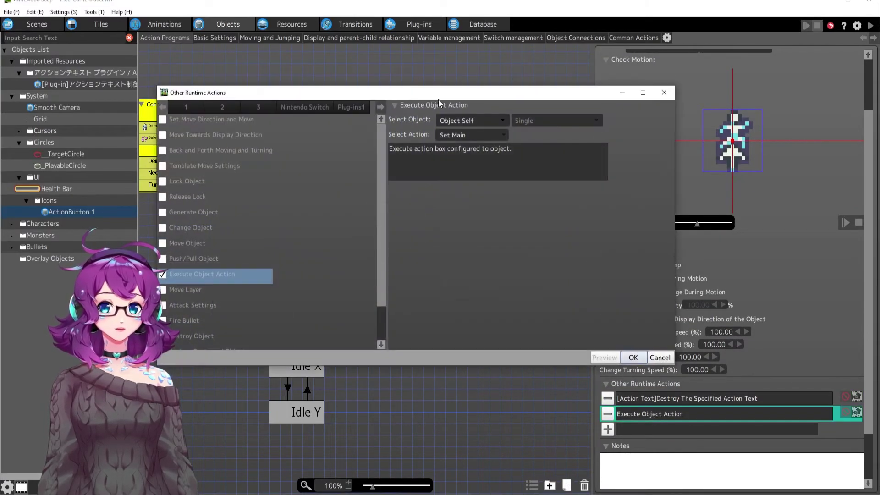
pyautogui.click(633, 358)
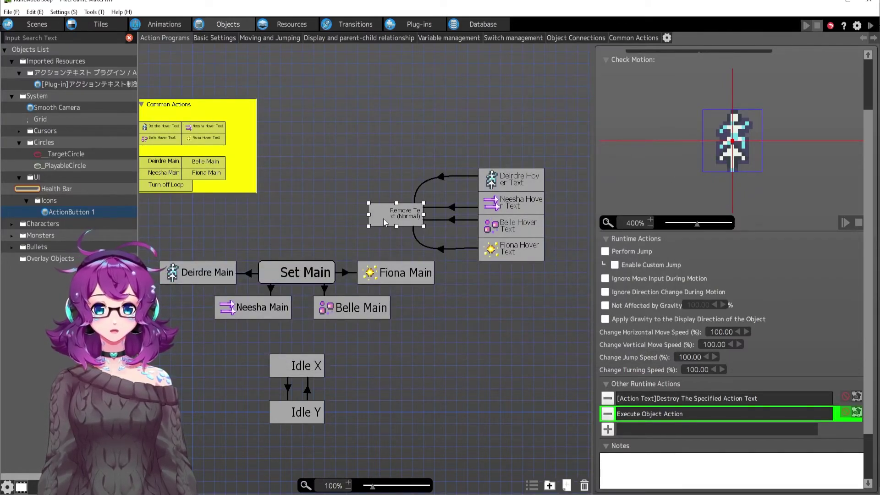
pyautogui.click(287, 276)
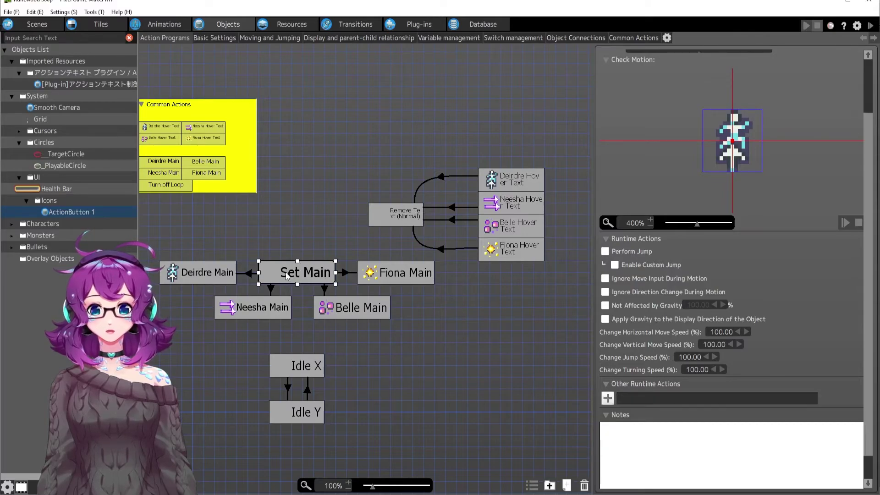
# Select Remove Text (Normal), test-play the game to check the action icon's hover text across character changes, and close the game
pyautogui.click(400, 224)
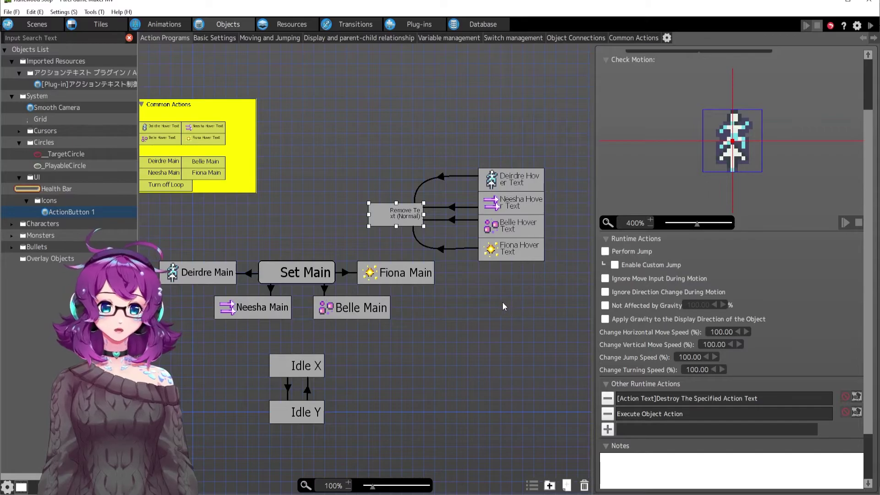
pyautogui.doubleClick(502, 223)
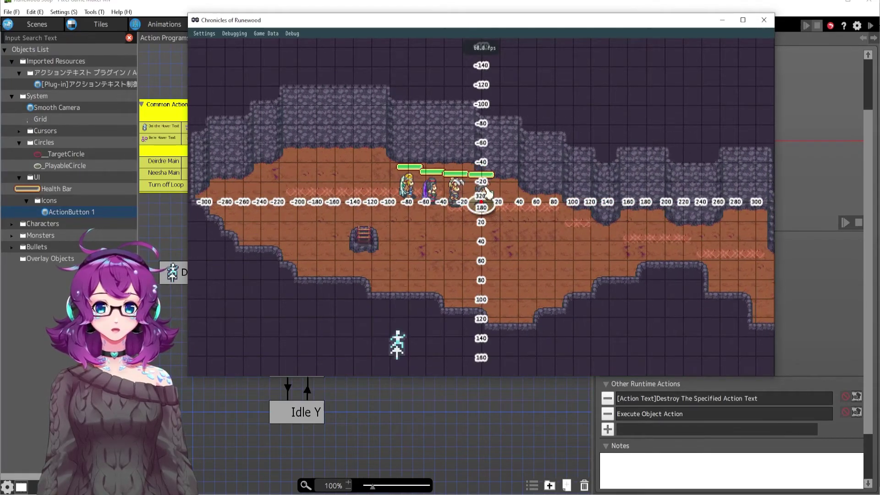
pyautogui.moveTo(397, 344)
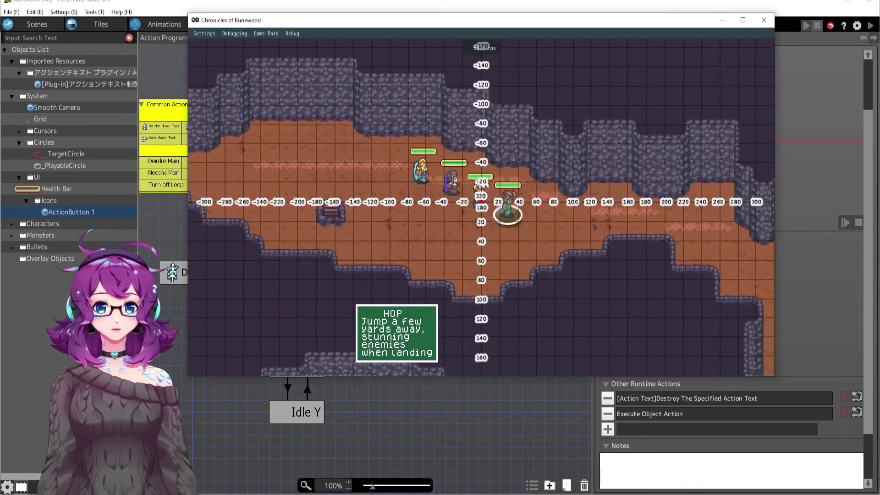
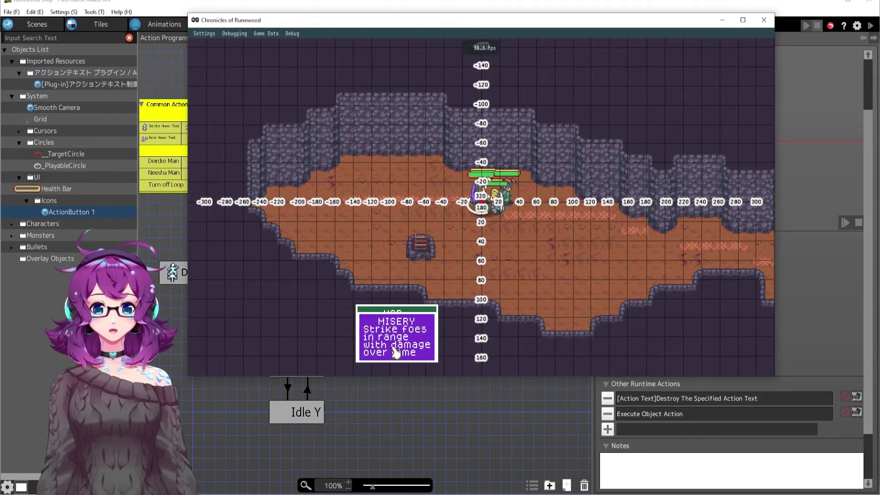
pyautogui.click(763, 19)
# Inspect the conditions on the link from Deirdre Hover Text to Remove Text (Normal)
pyautogui.click(442, 176)
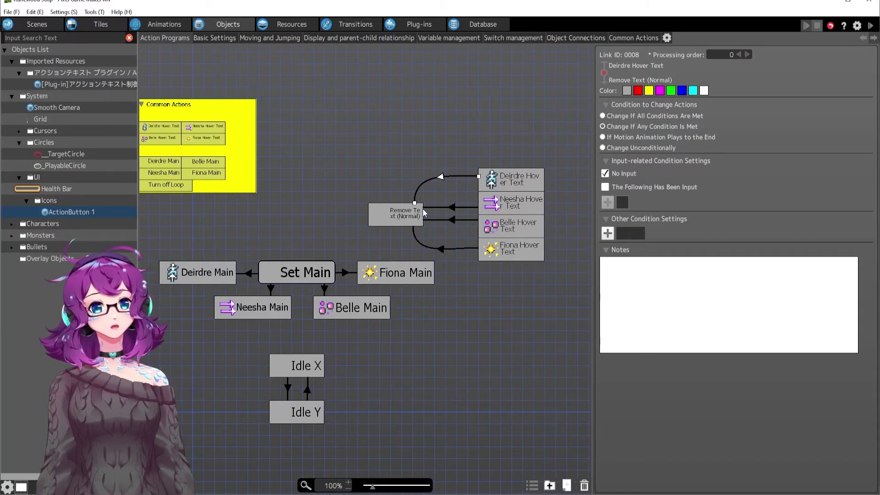
pyautogui.moveTo(452, 329); pyautogui.dragTo(484, 334)
pyautogui.click(488, 324)
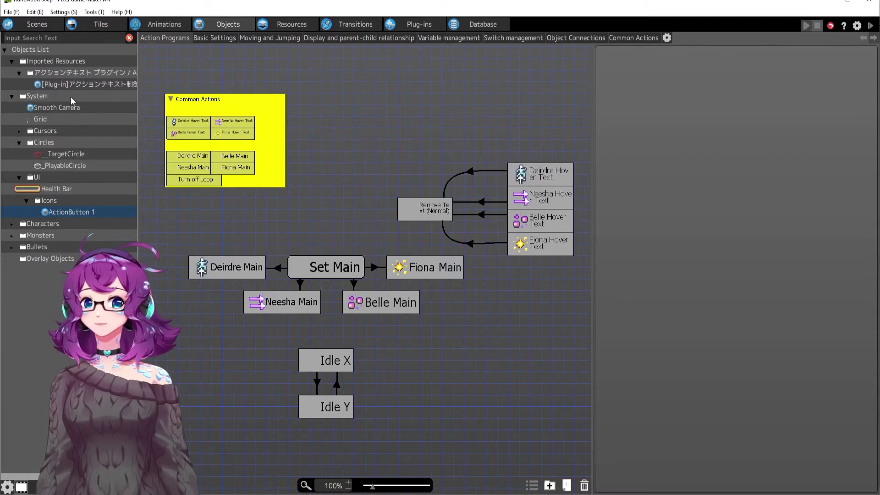
# Open Main Cursor (Hidden) in the Cursors folder and review its Follow Mouse action
pyautogui.click(22, 132)
pyautogui.click(20, 132)
pyautogui.click(82, 143)
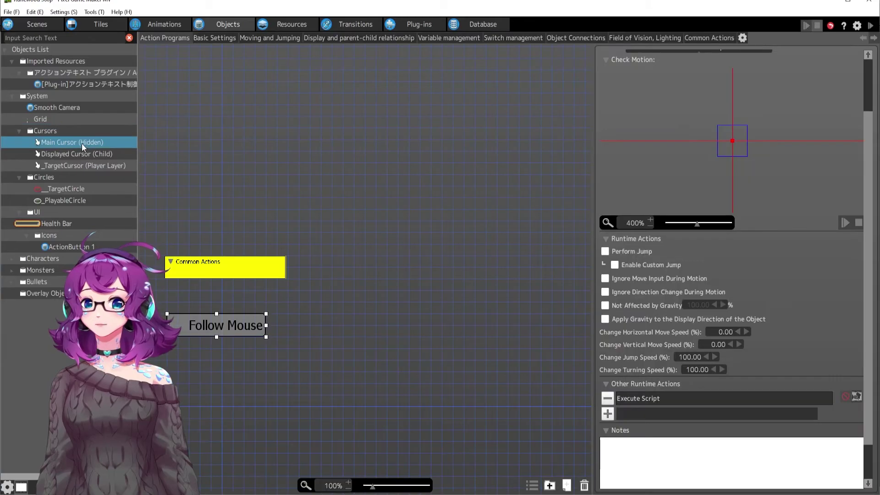
pyautogui.moveTo(336, 328); pyautogui.dragTo(487, 311, button='middle')
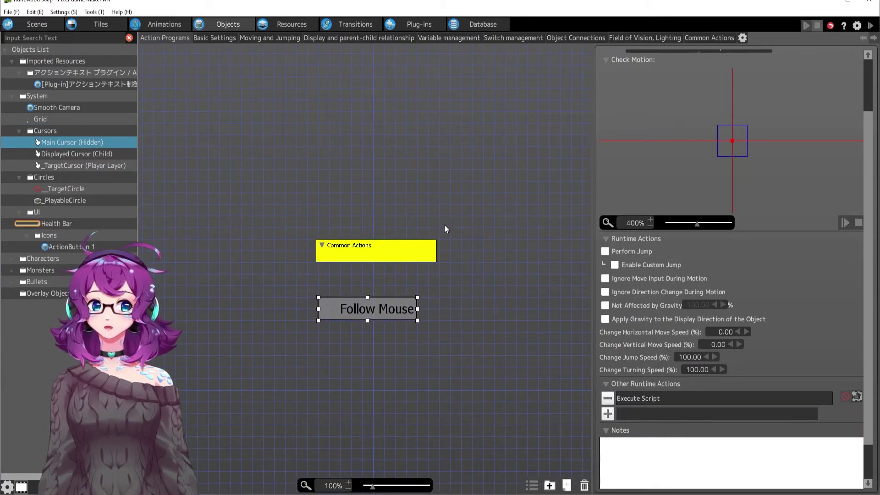
pyautogui.scroll(1, 439, 224)
pyautogui.scroll(1, 817, 137)
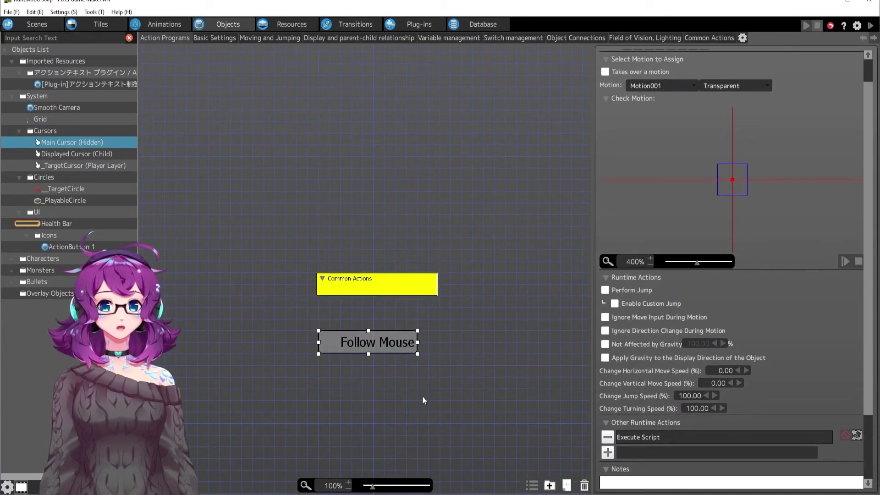
# In Displayed Cursor (Child), resize and align the Hide Image and Show Image common actions side by side in a compact row
pyautogui.click(94, 154)
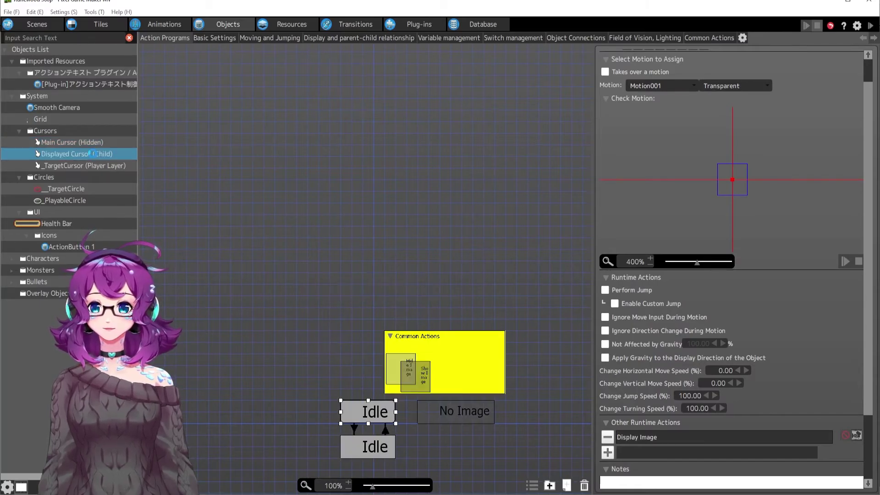
pyautogui.scroll(-1, 522, 415)
pyautogui.click(413, 287)
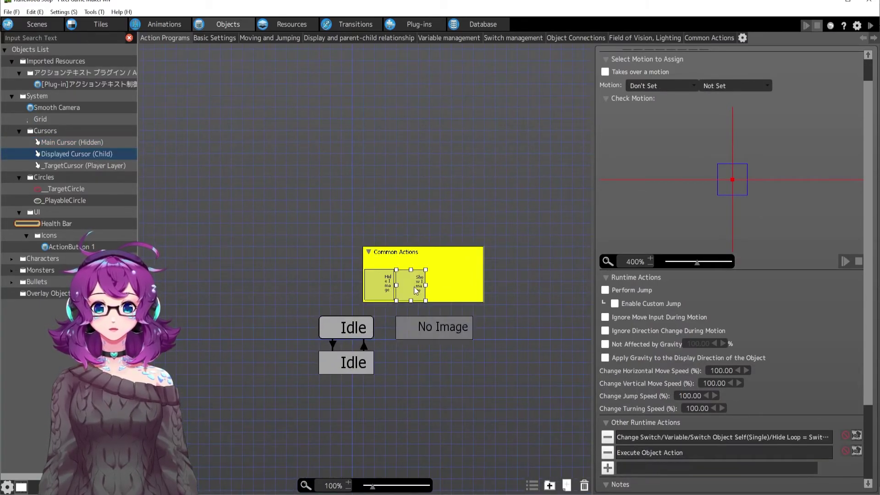
pyautogui.moveTo(424, 295); pyautogui.dragTo(468, 296)
pyautogui.click(397, 297)
pyautogui.moveTo(397, 294); pyautogui.dragTo(415, 289)
pyautogui.click(448, 290)
pyautogui.moveTo(437, 301); pyautogui.dragTo(451, 281)
pyautogui.click(475, 304)
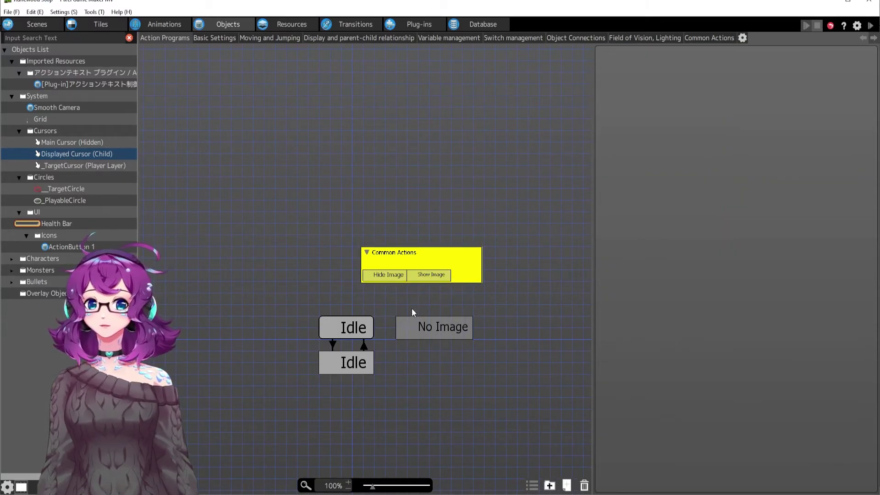
pyautogui.scroll(-1, 459, 341)
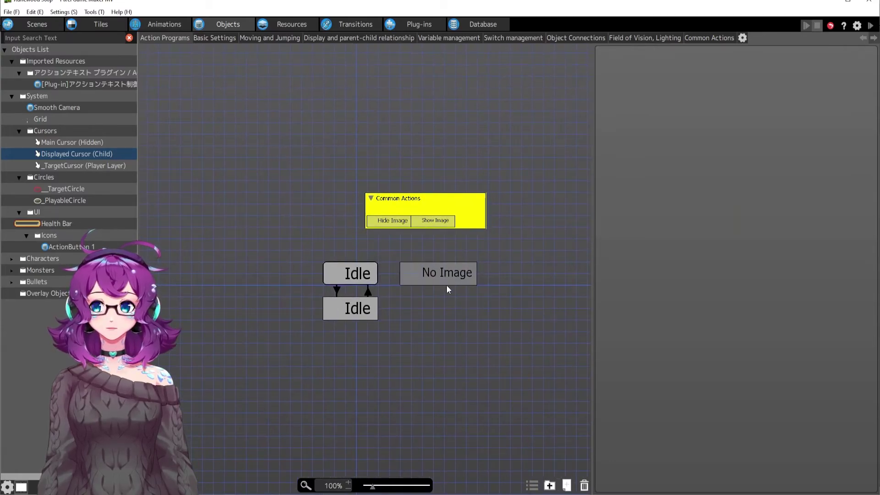
# Compare the upper Idle action of Displayed Cursor (Child) with the Follow Mouse action of _TargetCursor (Player Layer)
pyautogui.click(358, 275)
pyautogui.scroll(2, 752, 188)
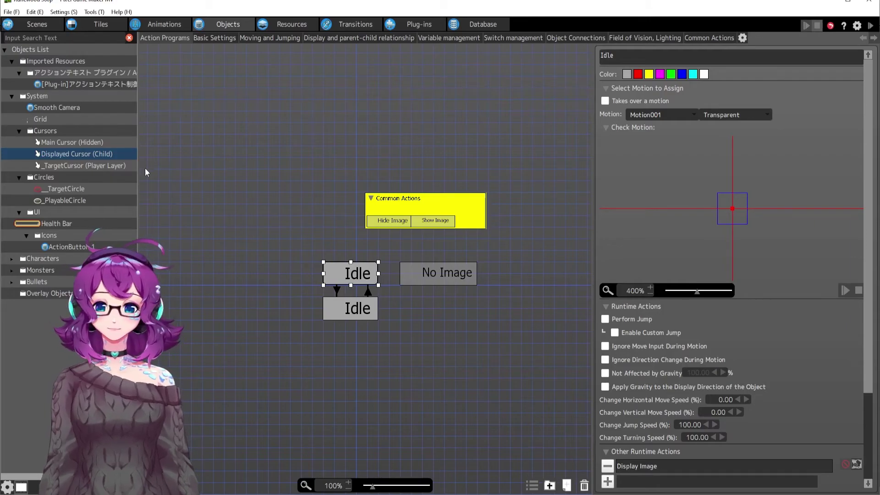
pyautogui.click(94, 164)
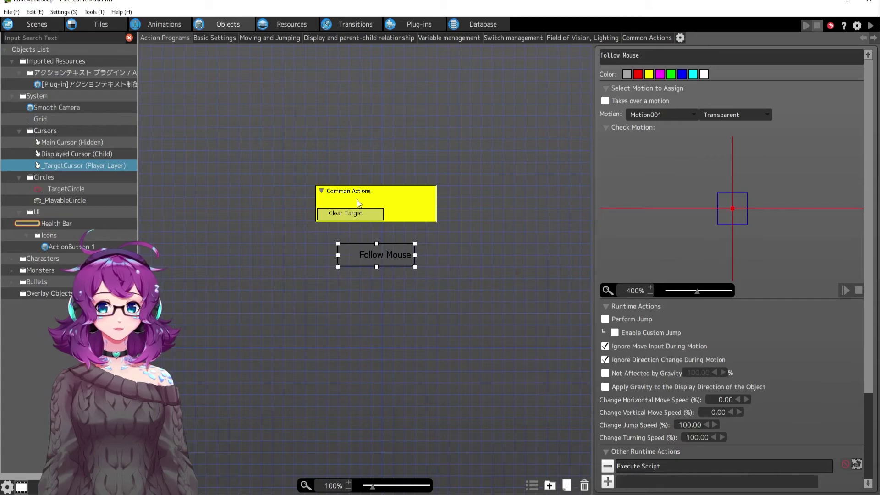
pyautogui.click(80, 154)
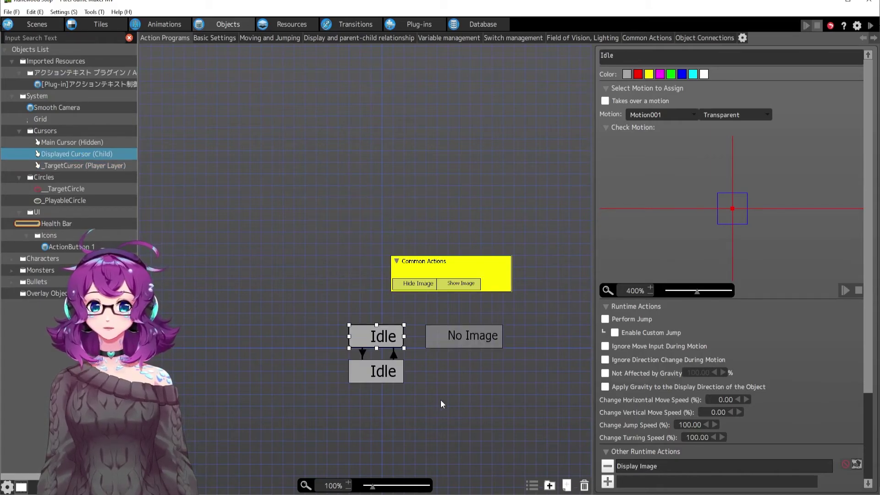
pyautogui.moveTo(466, 406); pyautogui.dragTo(434, 372, button='middle')
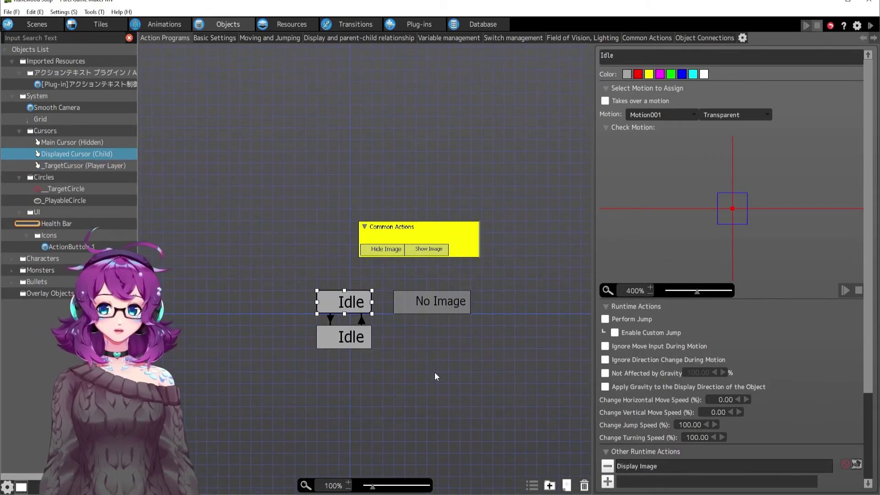
pyautogui.scroll(-2, 416, 362)
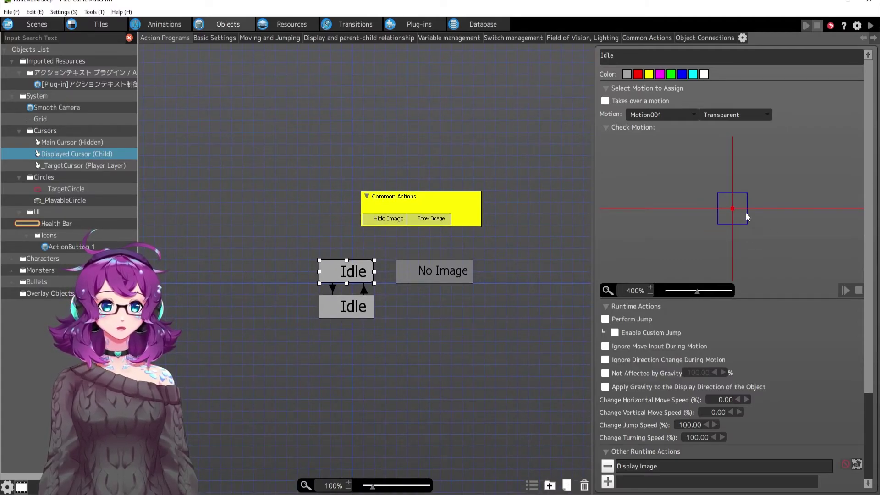
# Try the Normal motion on the upper Idle action and restore Transparent
pyautogui.click(734, 115)
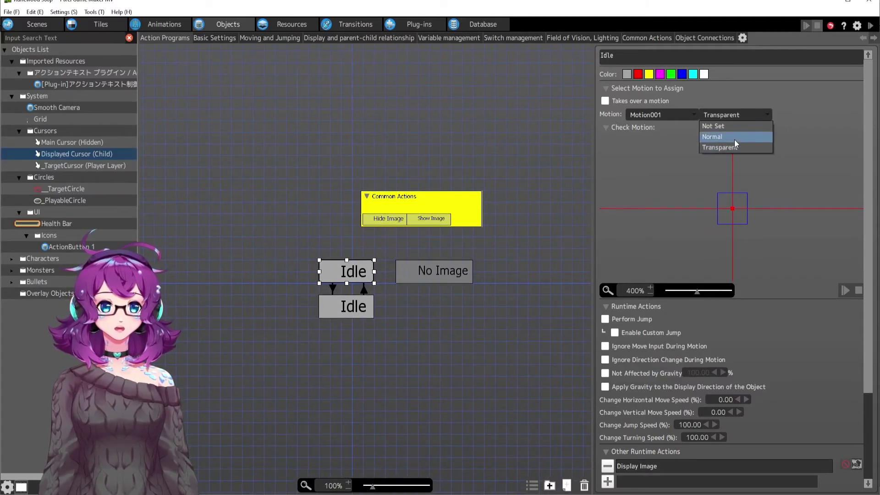
pyautogui.click(729, 136)
pyautogui.click(727, 116)
pyautogui.click(731, 148)
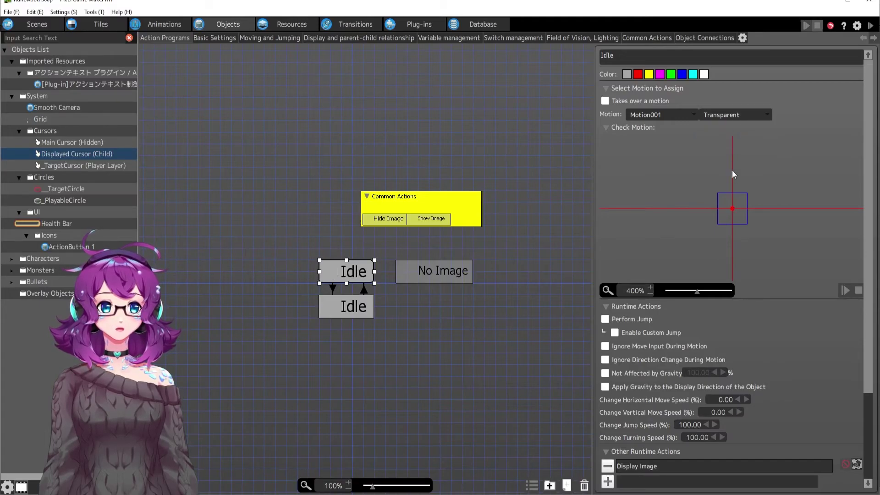
# Examine the upper Idle's Display Image runtime action, including its image, duration, position and layering options
pyautogui.scroll(-2, 803, 412)
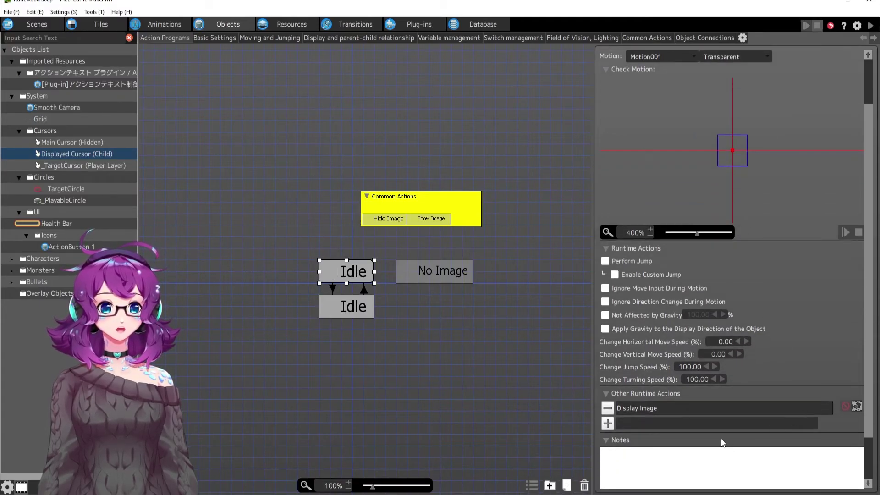
pyautogui.doubleClick(641, 406)
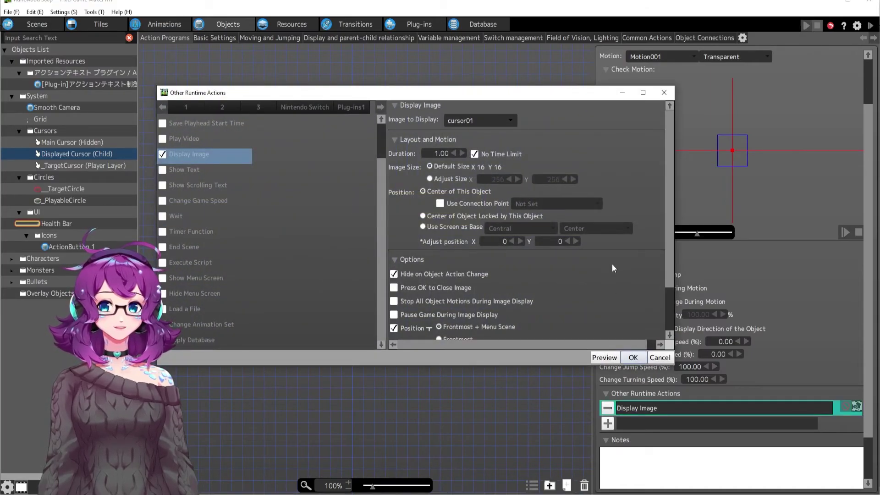
pyautogui.click(451, 115)
pyautogui.click(452, 115)
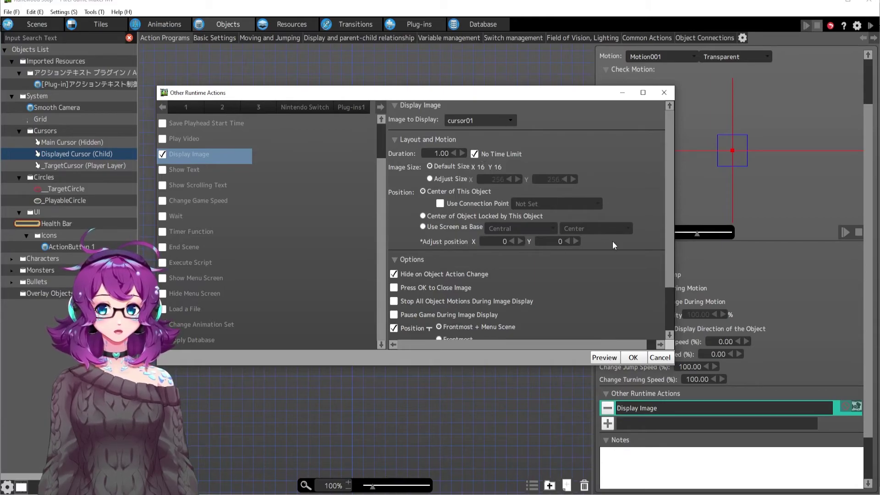
pyautogui.scroll(-2, 612, 241)
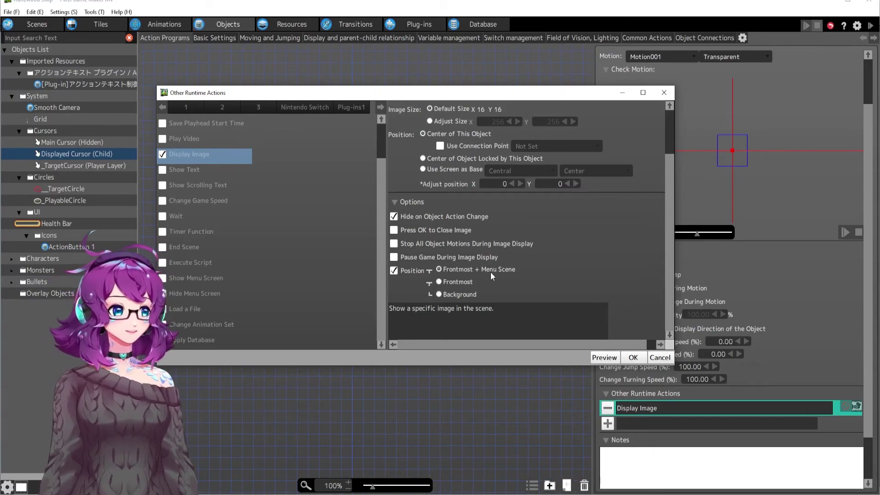
pyautogui.scroll(3, 570, 282)
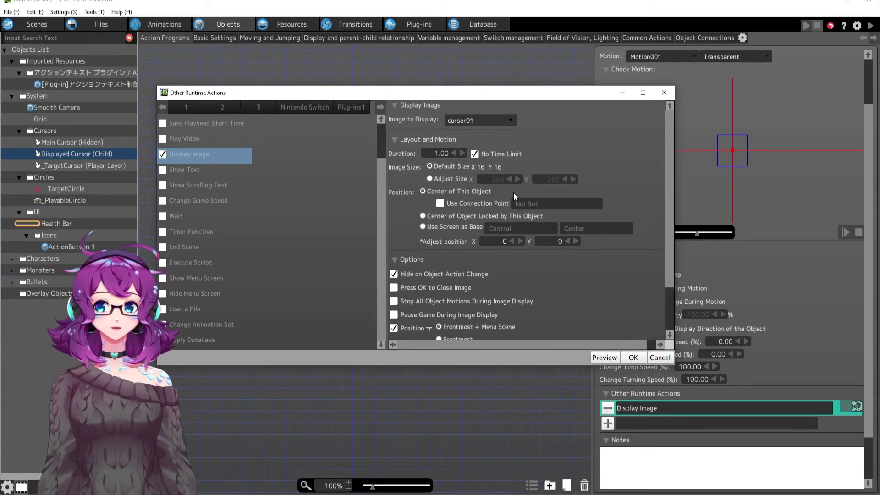
pyautogui.scroll(-3, 555, 265)
pyautogui.scroll(3, 554, 265)
# Turn off No Time Limit in the Display Image runtime action of both Idle actions
pyautogui.click(476, 156)
pyautogui.click(631, 359)
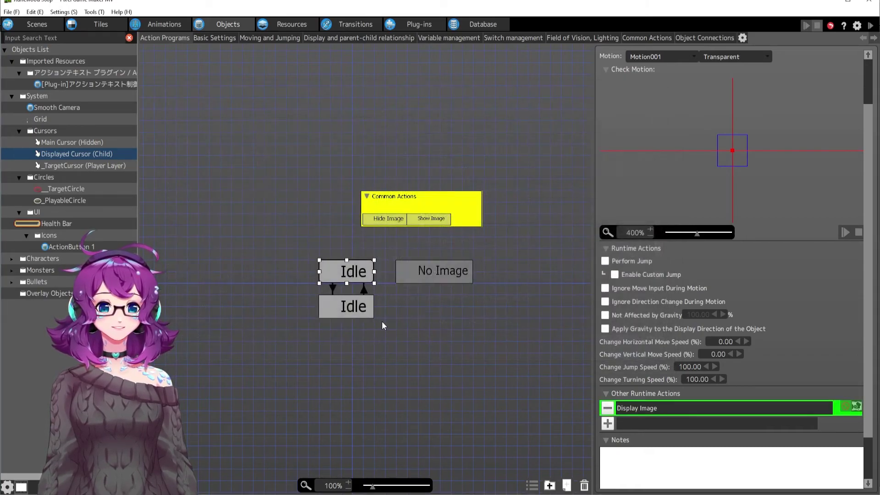
pyautogui.doubleClick(643, 407)
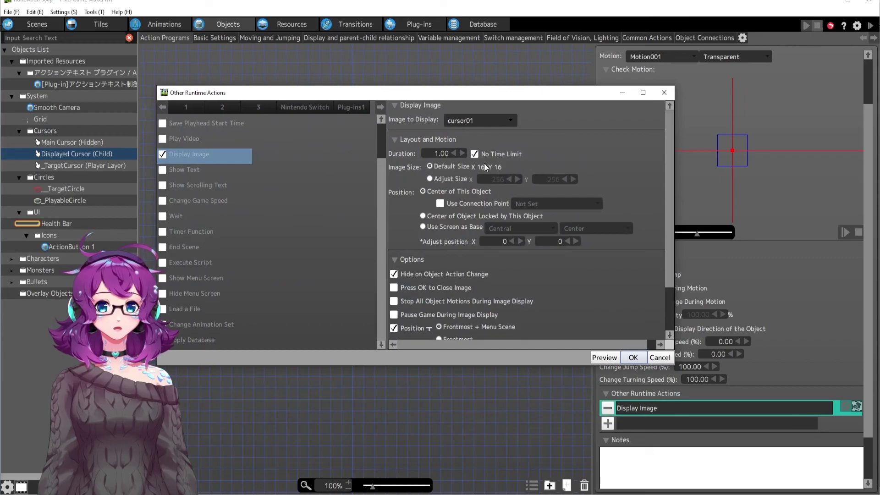
pyautogui.click(632, 357)
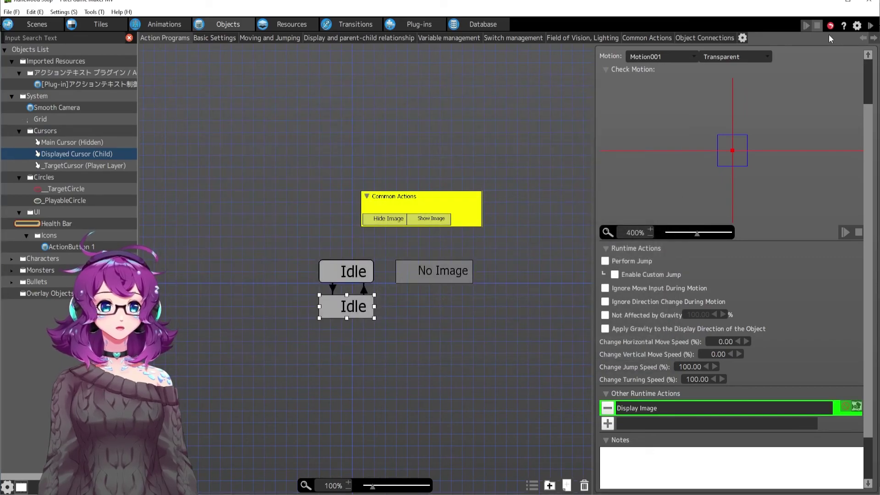
# Test-play the game to check the cursor image, close it, and review the lower Idle's Display Image settings
pyautogui.click(870, 25)
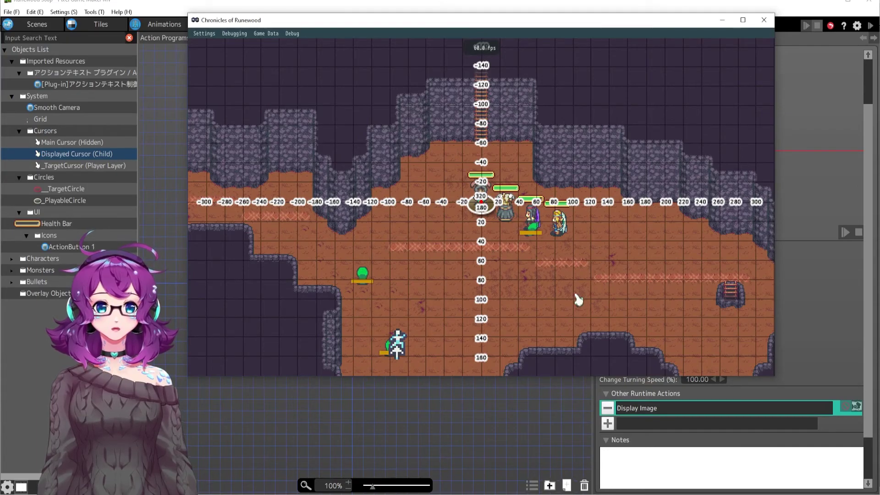
pyautogui.click(764, 20)
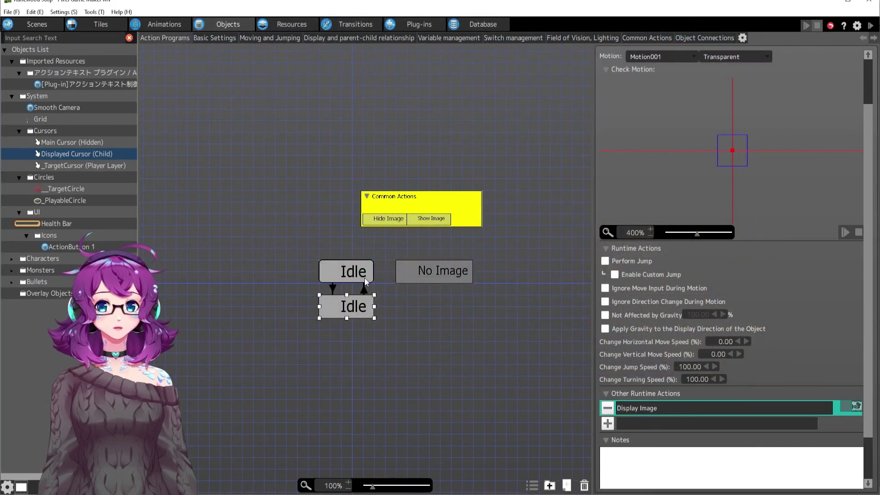
pyautogui.doubleClick(668, 408)
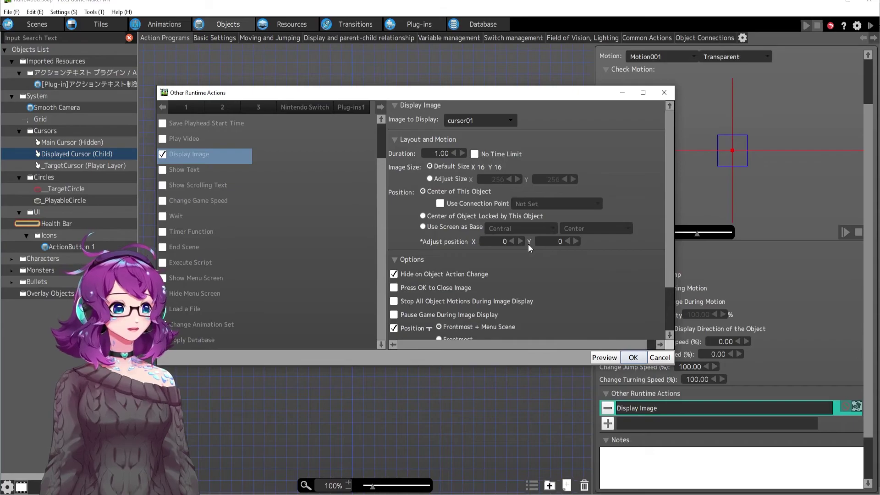
pyautogui.scroll(-2, 568, 281)
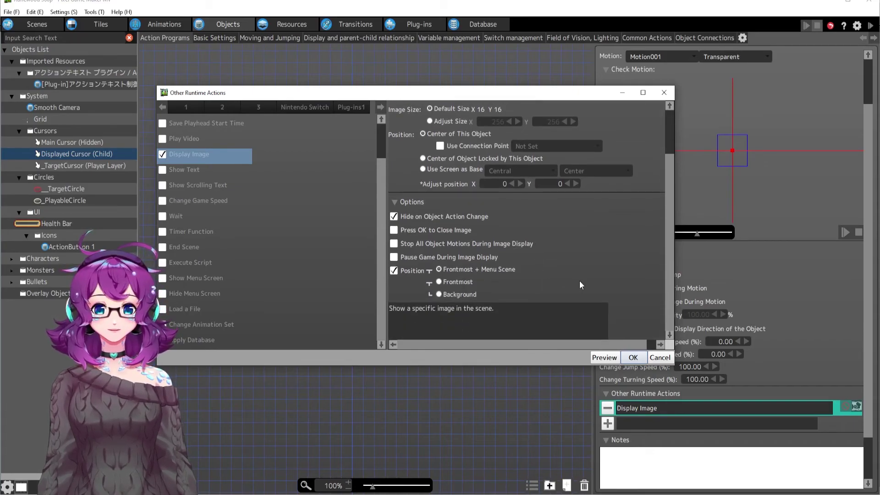
pyautogui.click(627, 361)
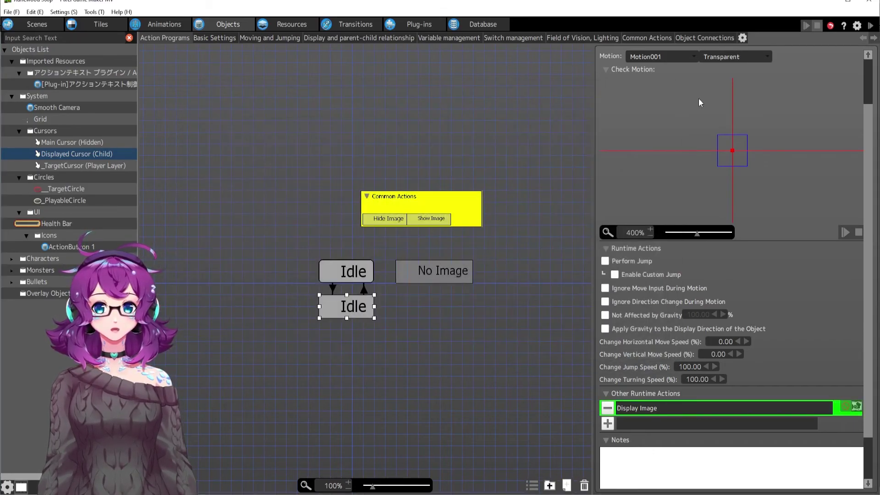
# Test-play the game again and check how the cursor displays over the action icon's hover text
pyautogui.click(869, 26)
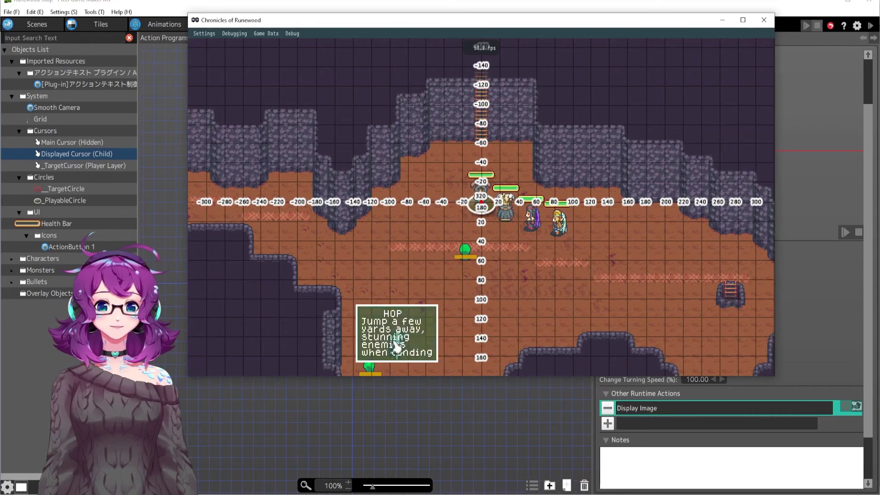
pyautogui.moveTo(398, 339)
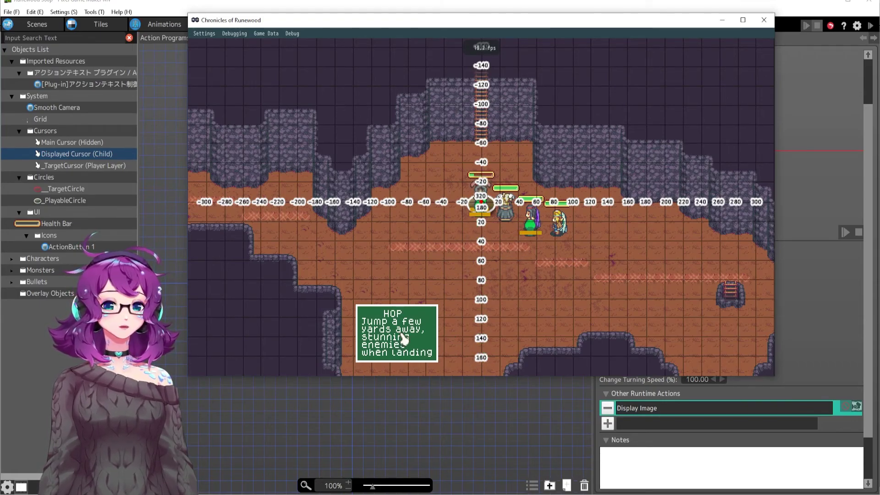
# Close the test play and examine ActionButton 1's Deirdre Hover Text action and the condition on its link to Remove Text (Normal)
pyautogui.click(763, 22)
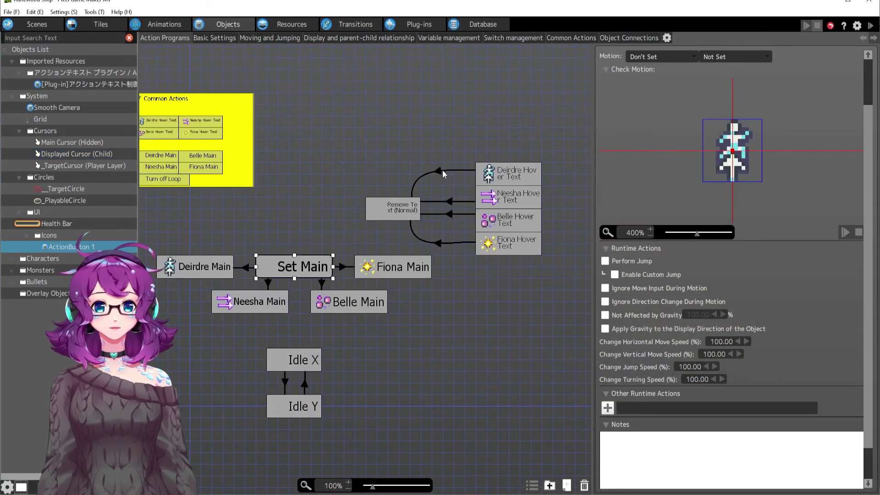
pyautogui.click(443, 171)
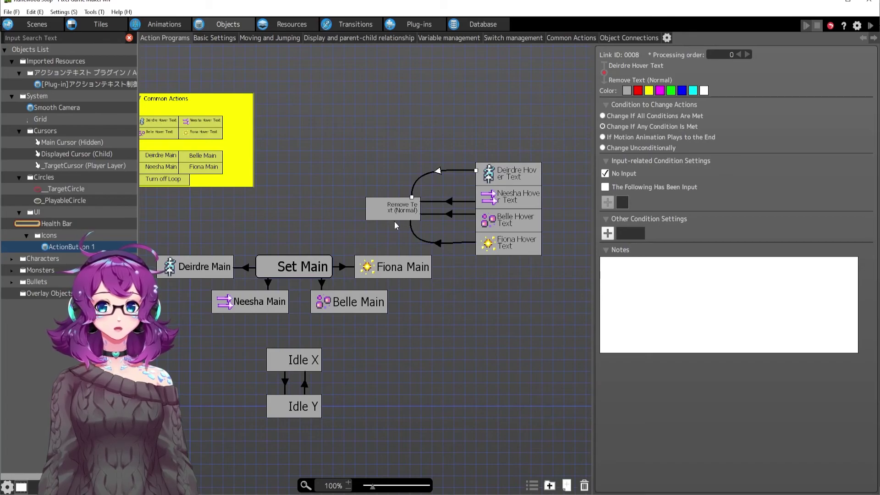
pyautogui.click(503, 171)
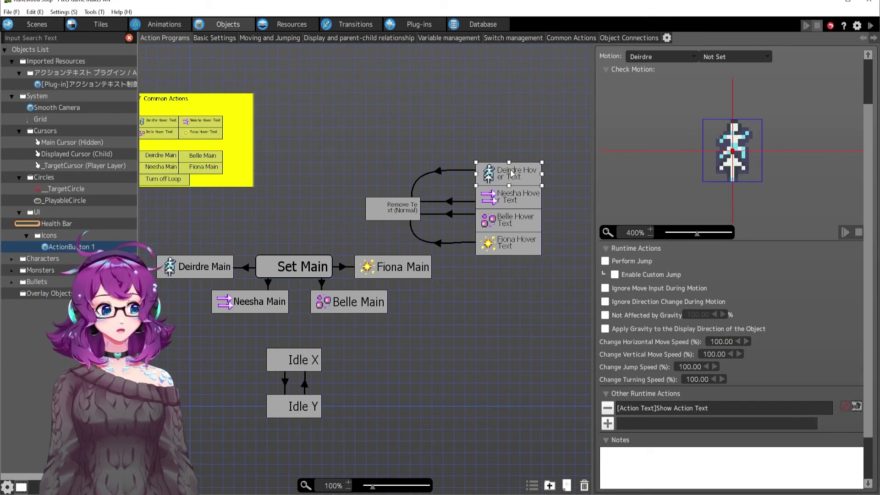
pyautogui.click(438, 171)
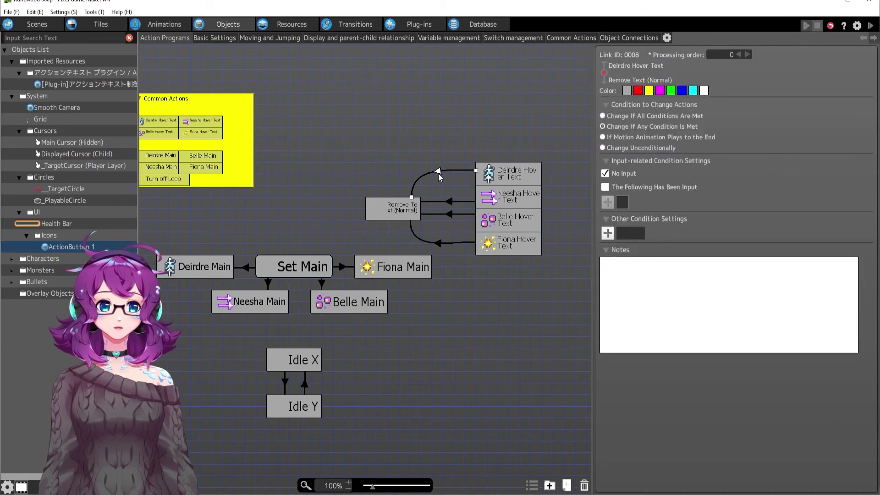
pyautogui.click(493, 176)
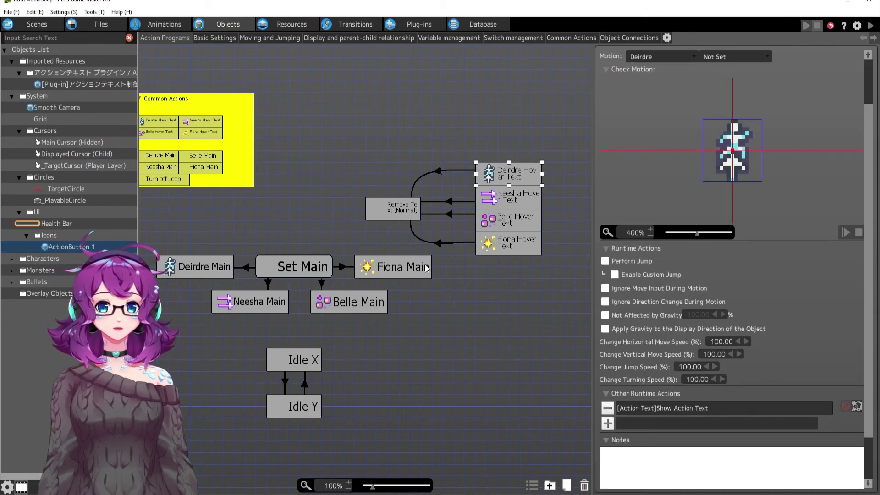
pyautogui.click(492, 183)
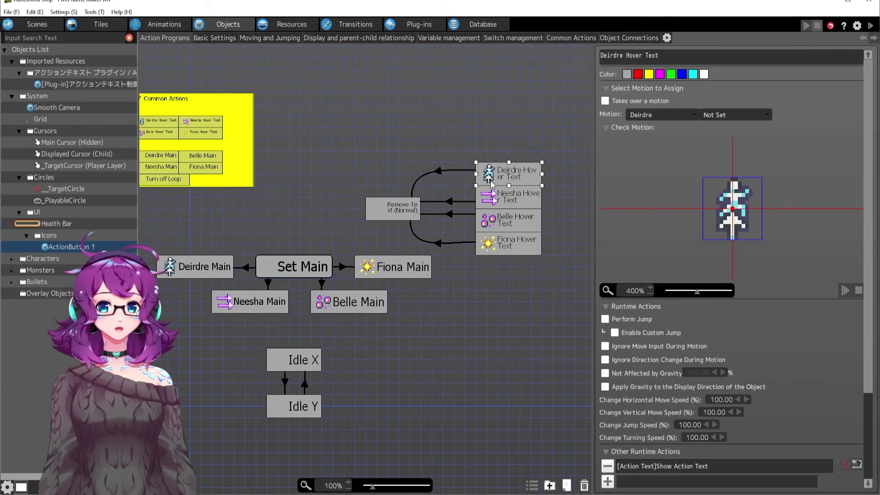
# Leave ActionButton 1's action program and show the project's scene list in the scene editor
pyautogui.click(442, 334)
pyautogui.moveTo(443, 334); pyautogui.dragTo(539, 316)
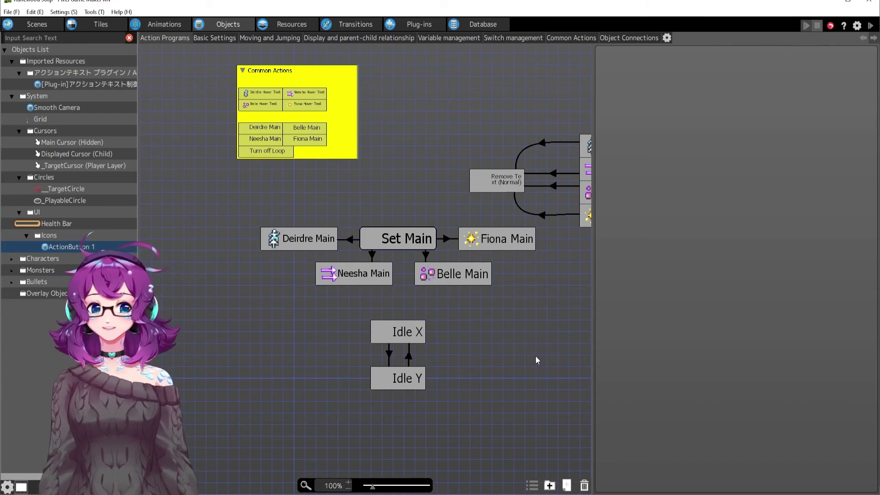
pyautogui.moveTo(537, 361); pyautogui.dragTo(506, 356)
pyautogui.click(36, 24)
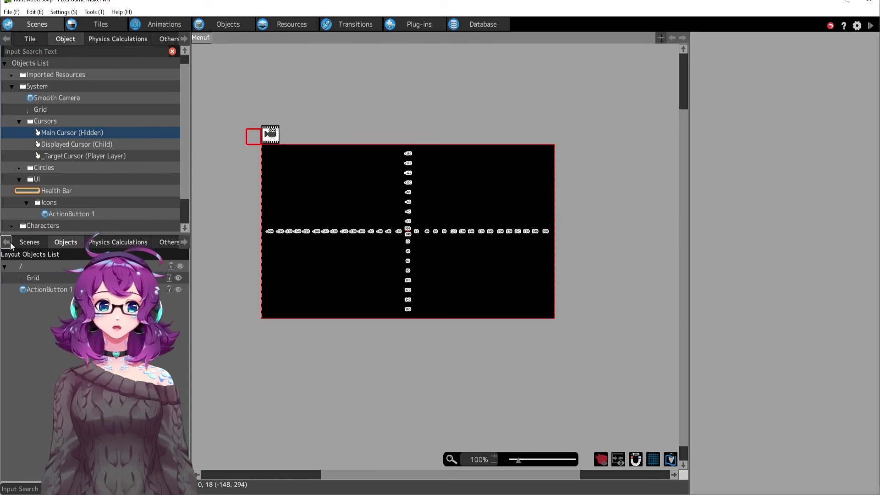
pyautogui.click(30, 243)
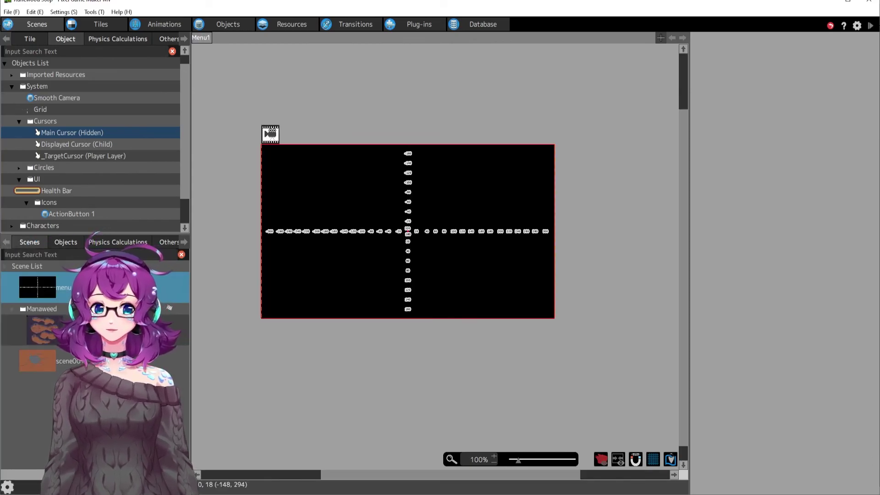